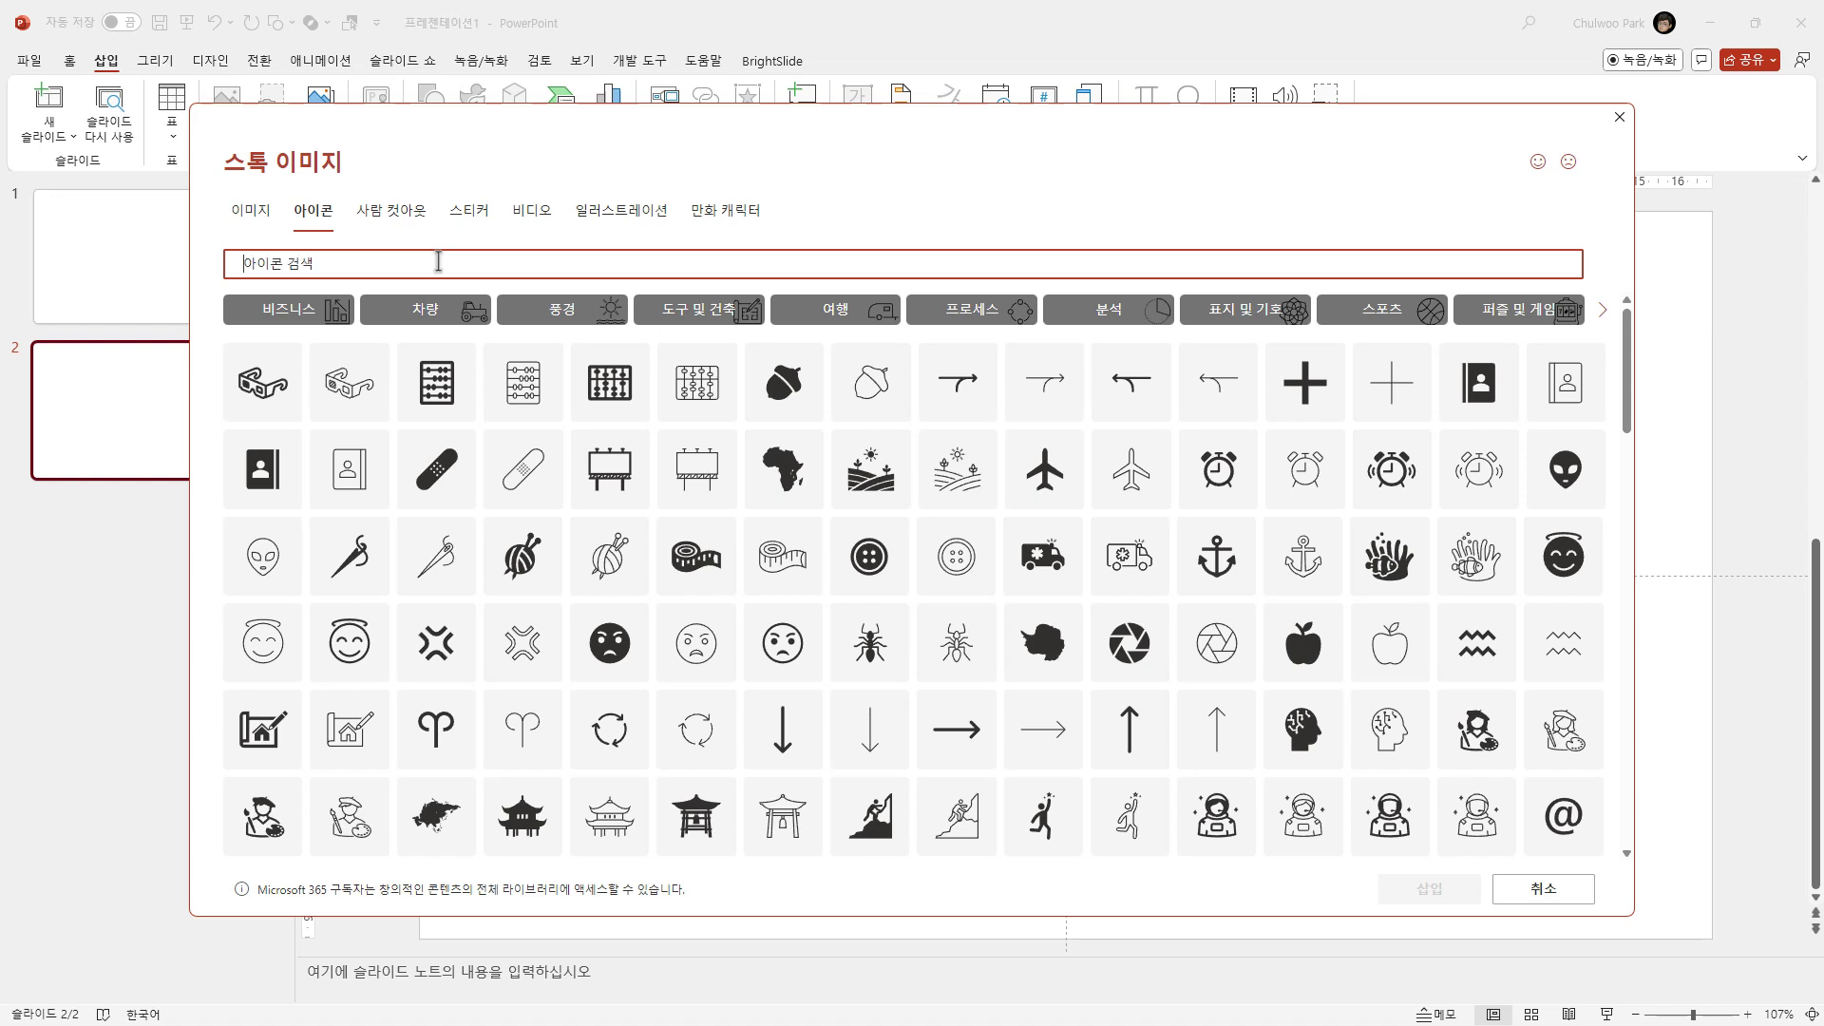
# Step: Search the stock icons for "수도" and insert the outlined faucet icon with a water drop
pyautogui.write('수되')
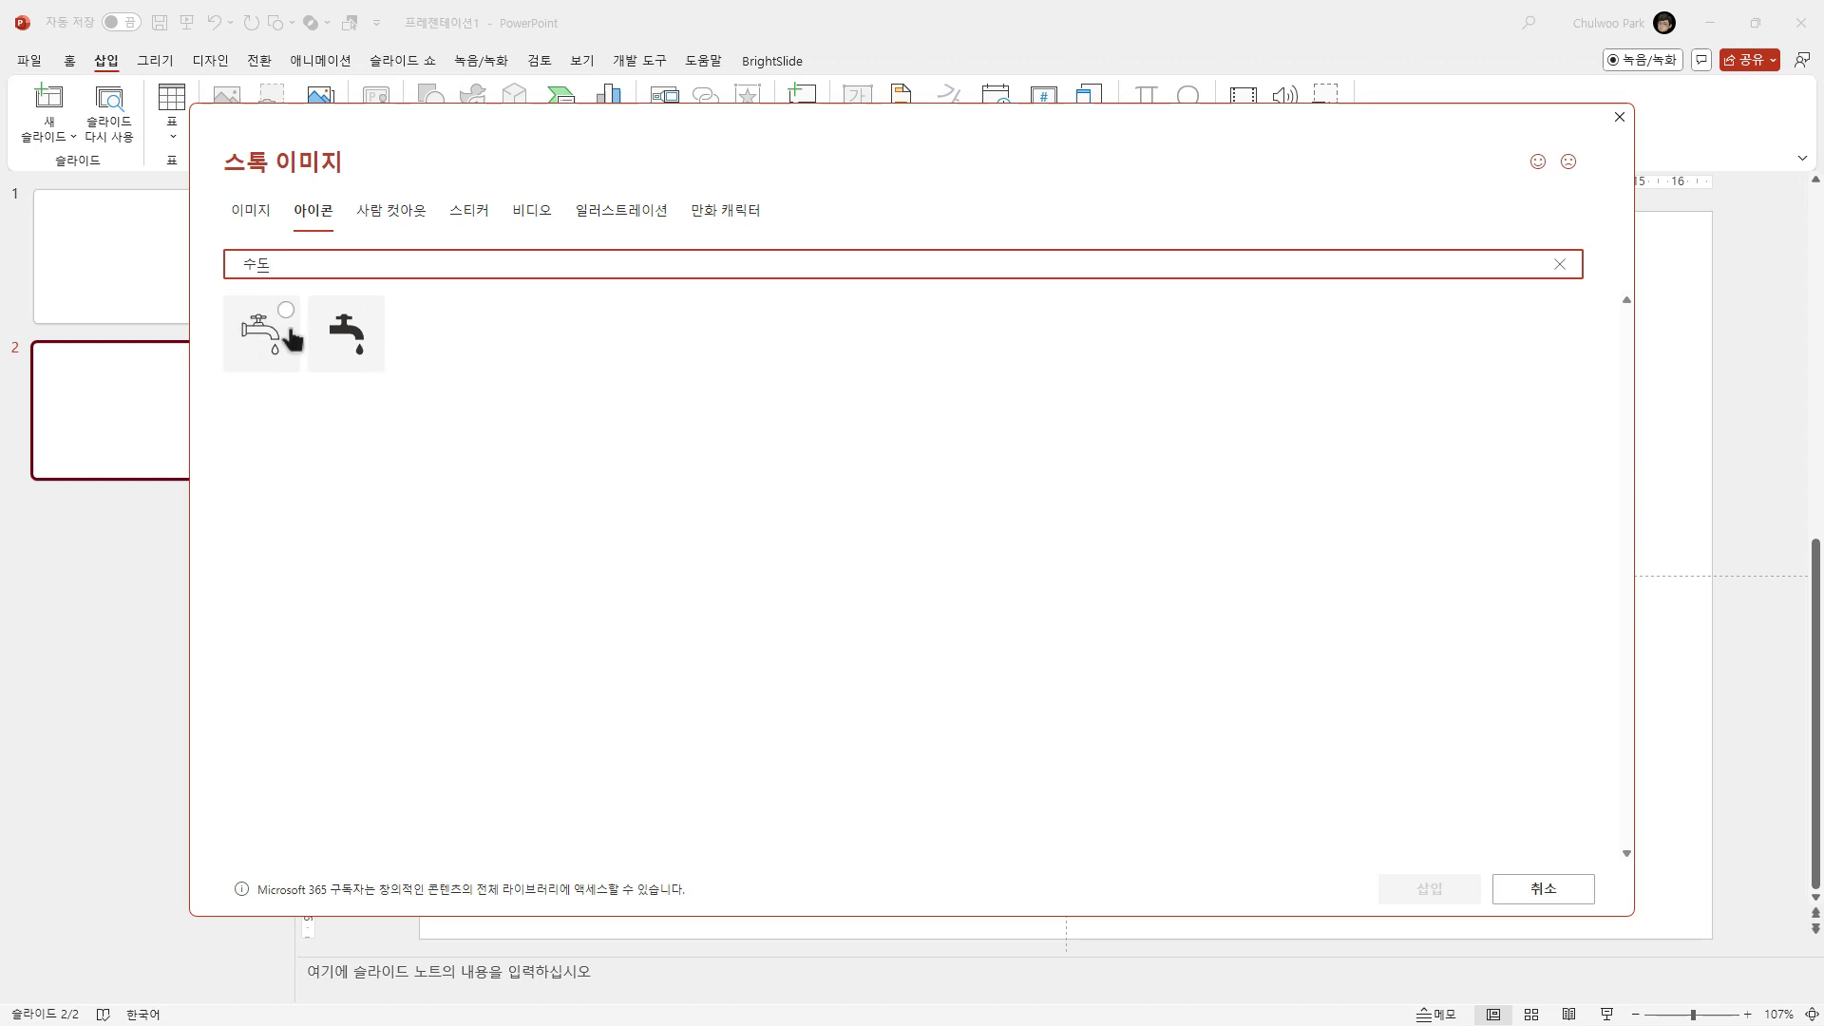
pyautogui.click(264, 337)
pyautogui.click(1425, 890)
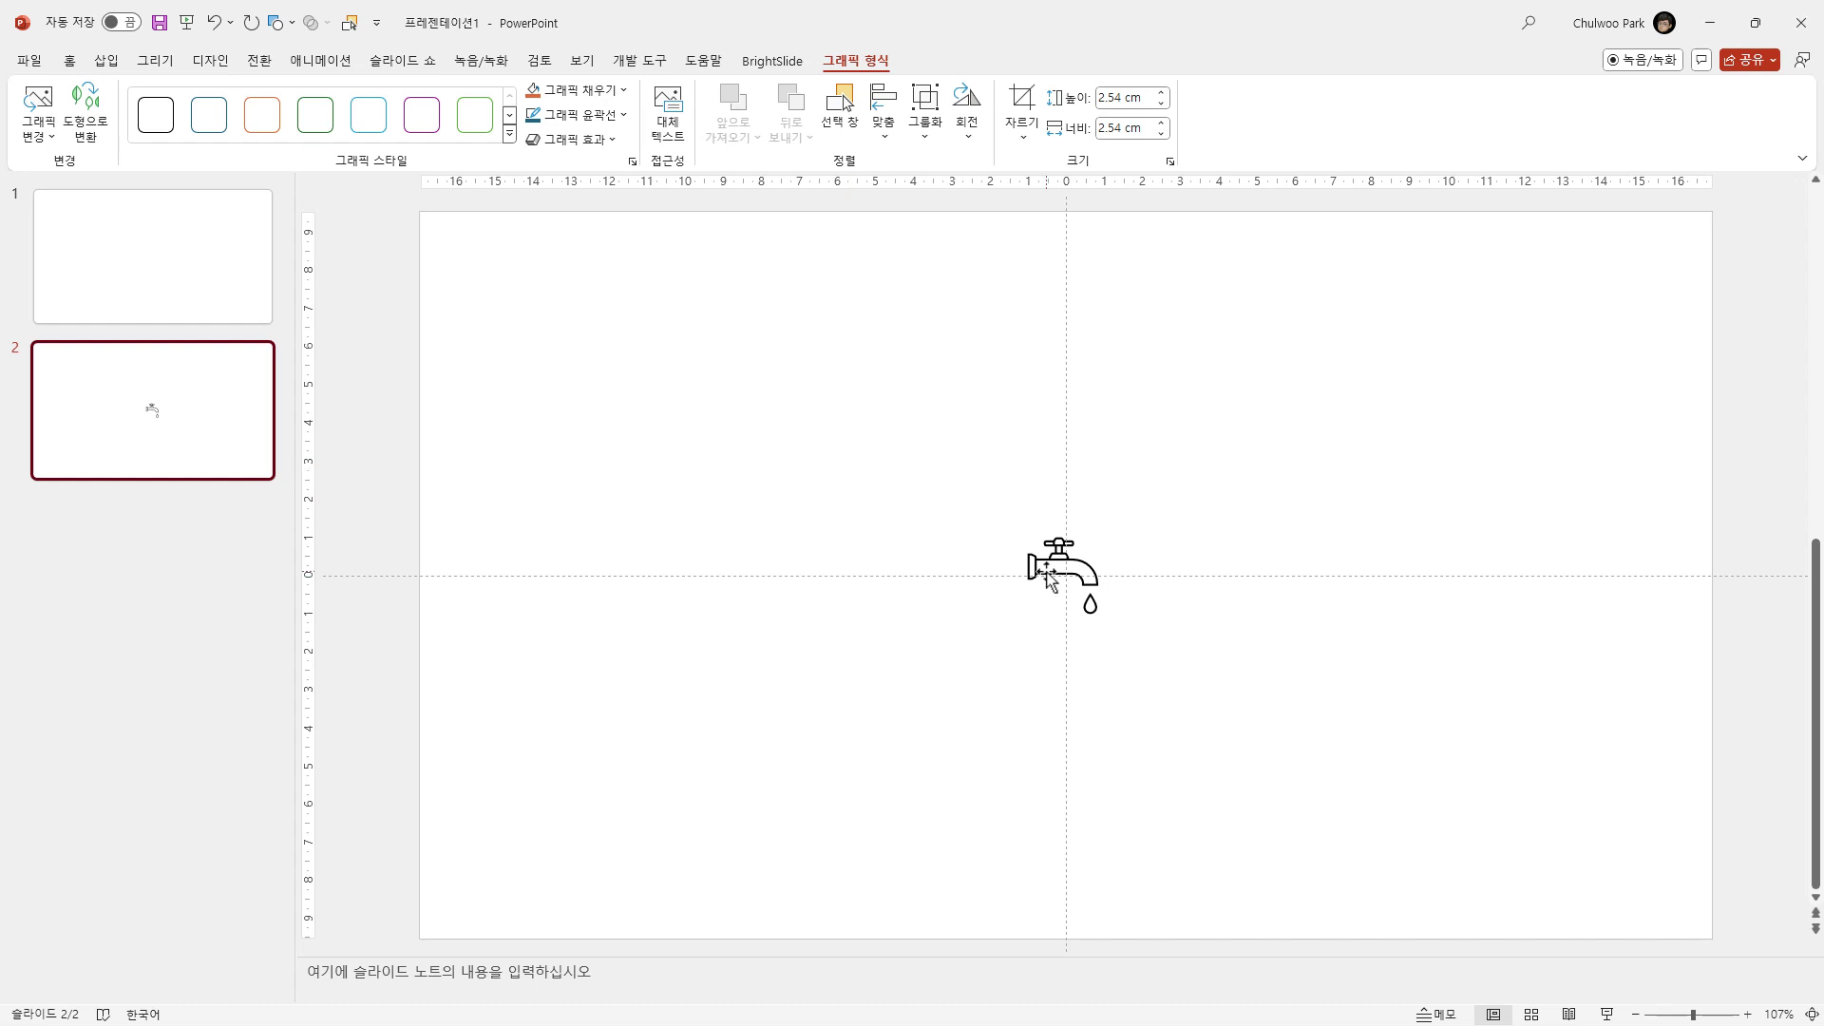
# Step: Enlarge the faucet icon to about 4.85 cm and place it near the slide's upper edge with its drop on the vertical centre guide
pyautogui.moveTo(1050, 580); pyautogui.dragTo(647, 485)
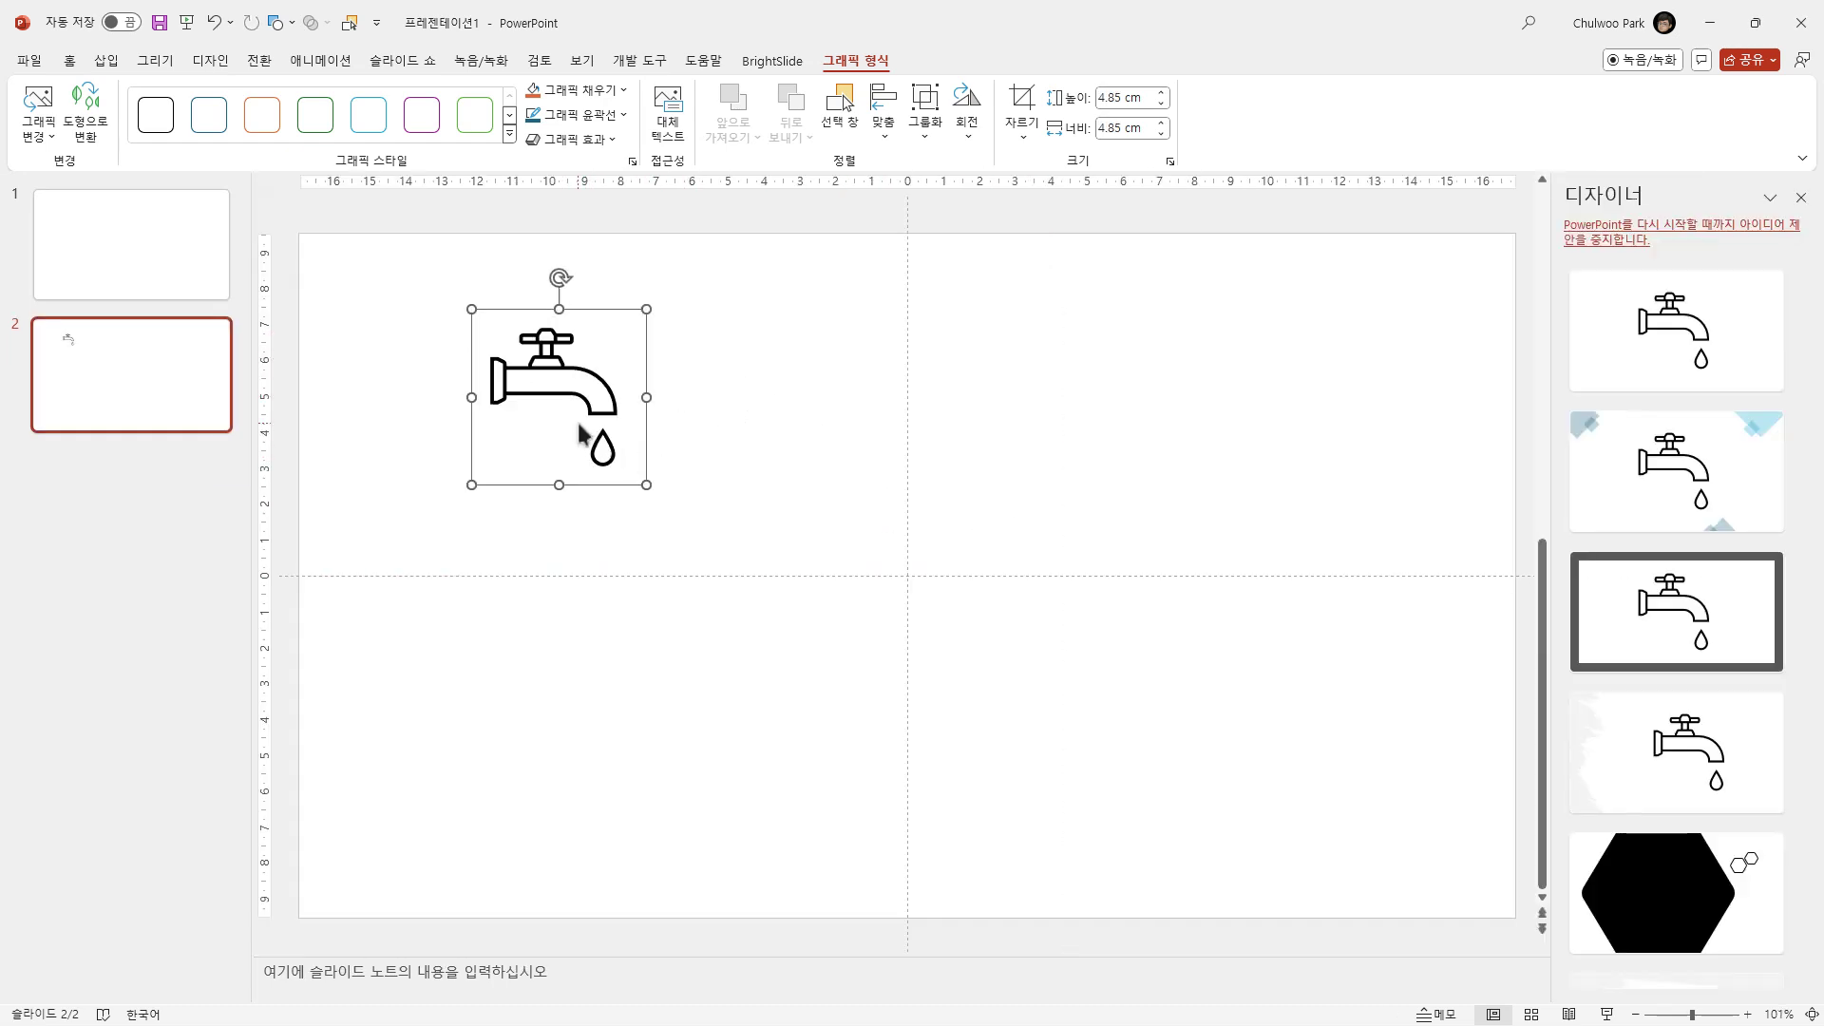
pyautogui.moveTo(582, 403); pyautogui.dragTo(886, 359)
pyautogui.click(1038, 490)
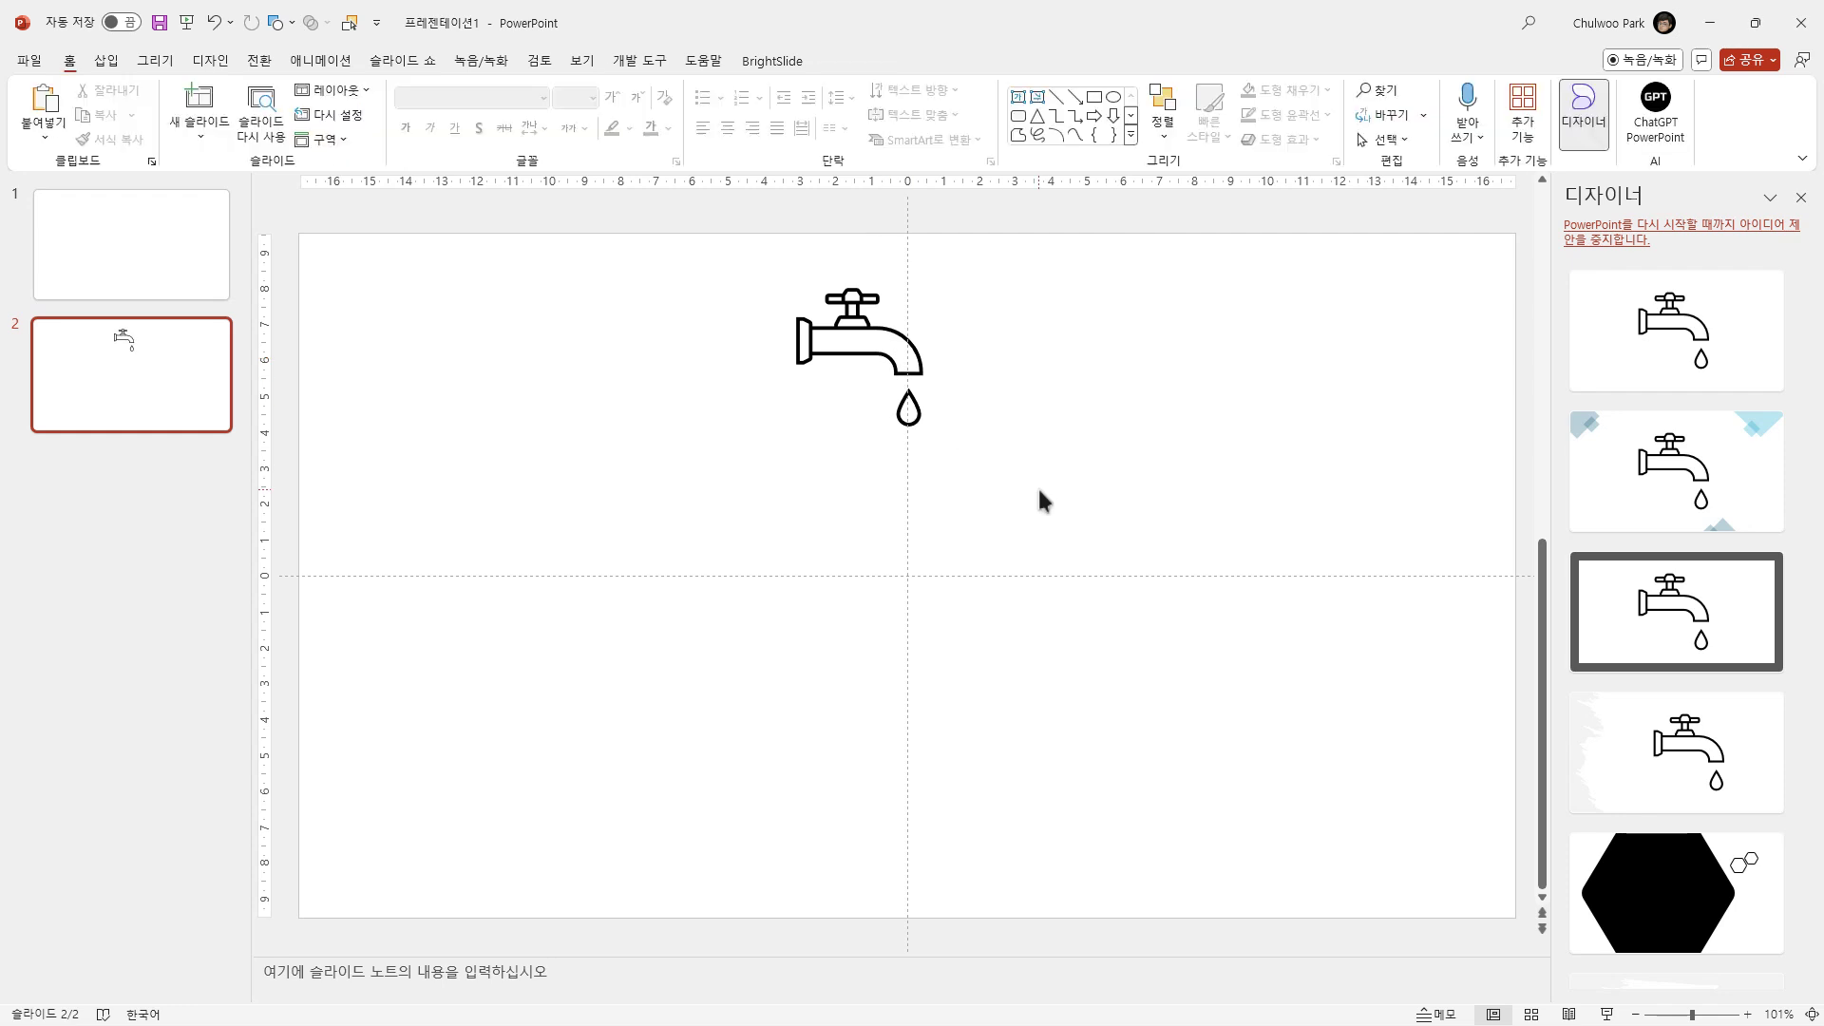
# Step: Convert the faucet icon into a Microsoft Office drawing object
pyautogui.click(865, 340)
pyautogui.rightClick(864, 340)
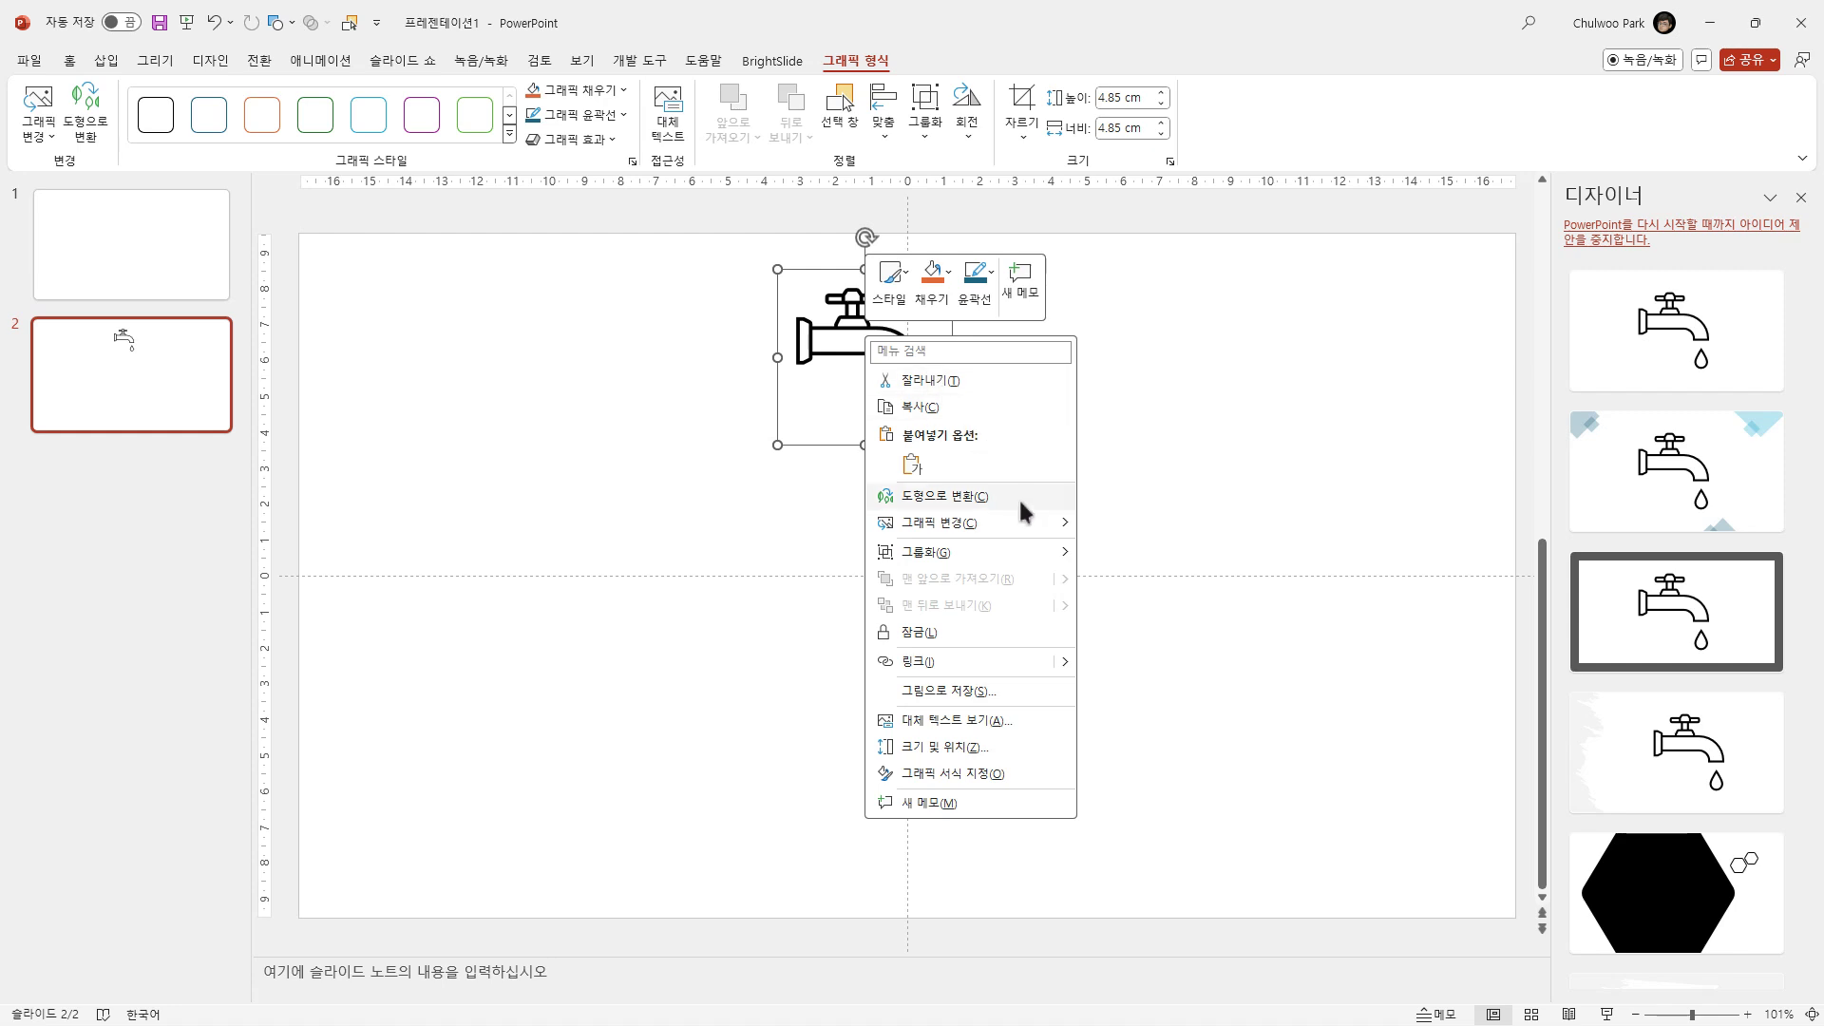
pyautogui.moveTo(1027, 532)
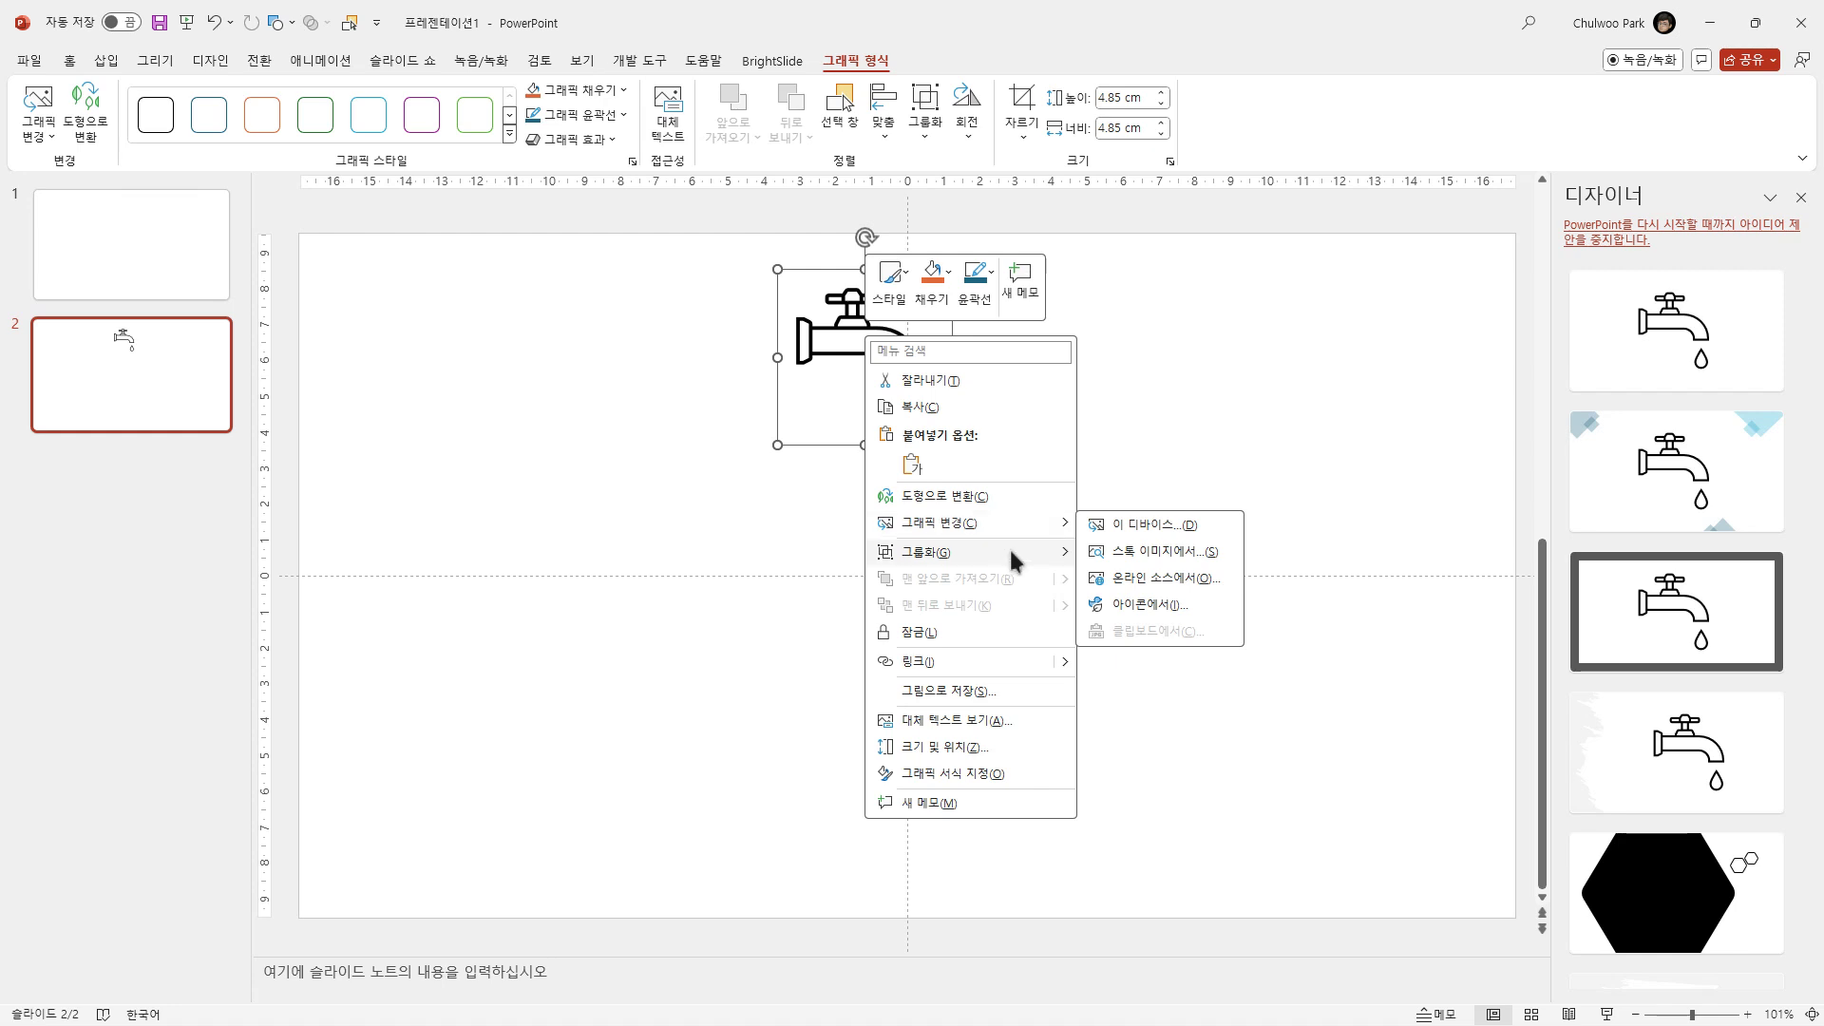
pyautogui.click(1134, 608)
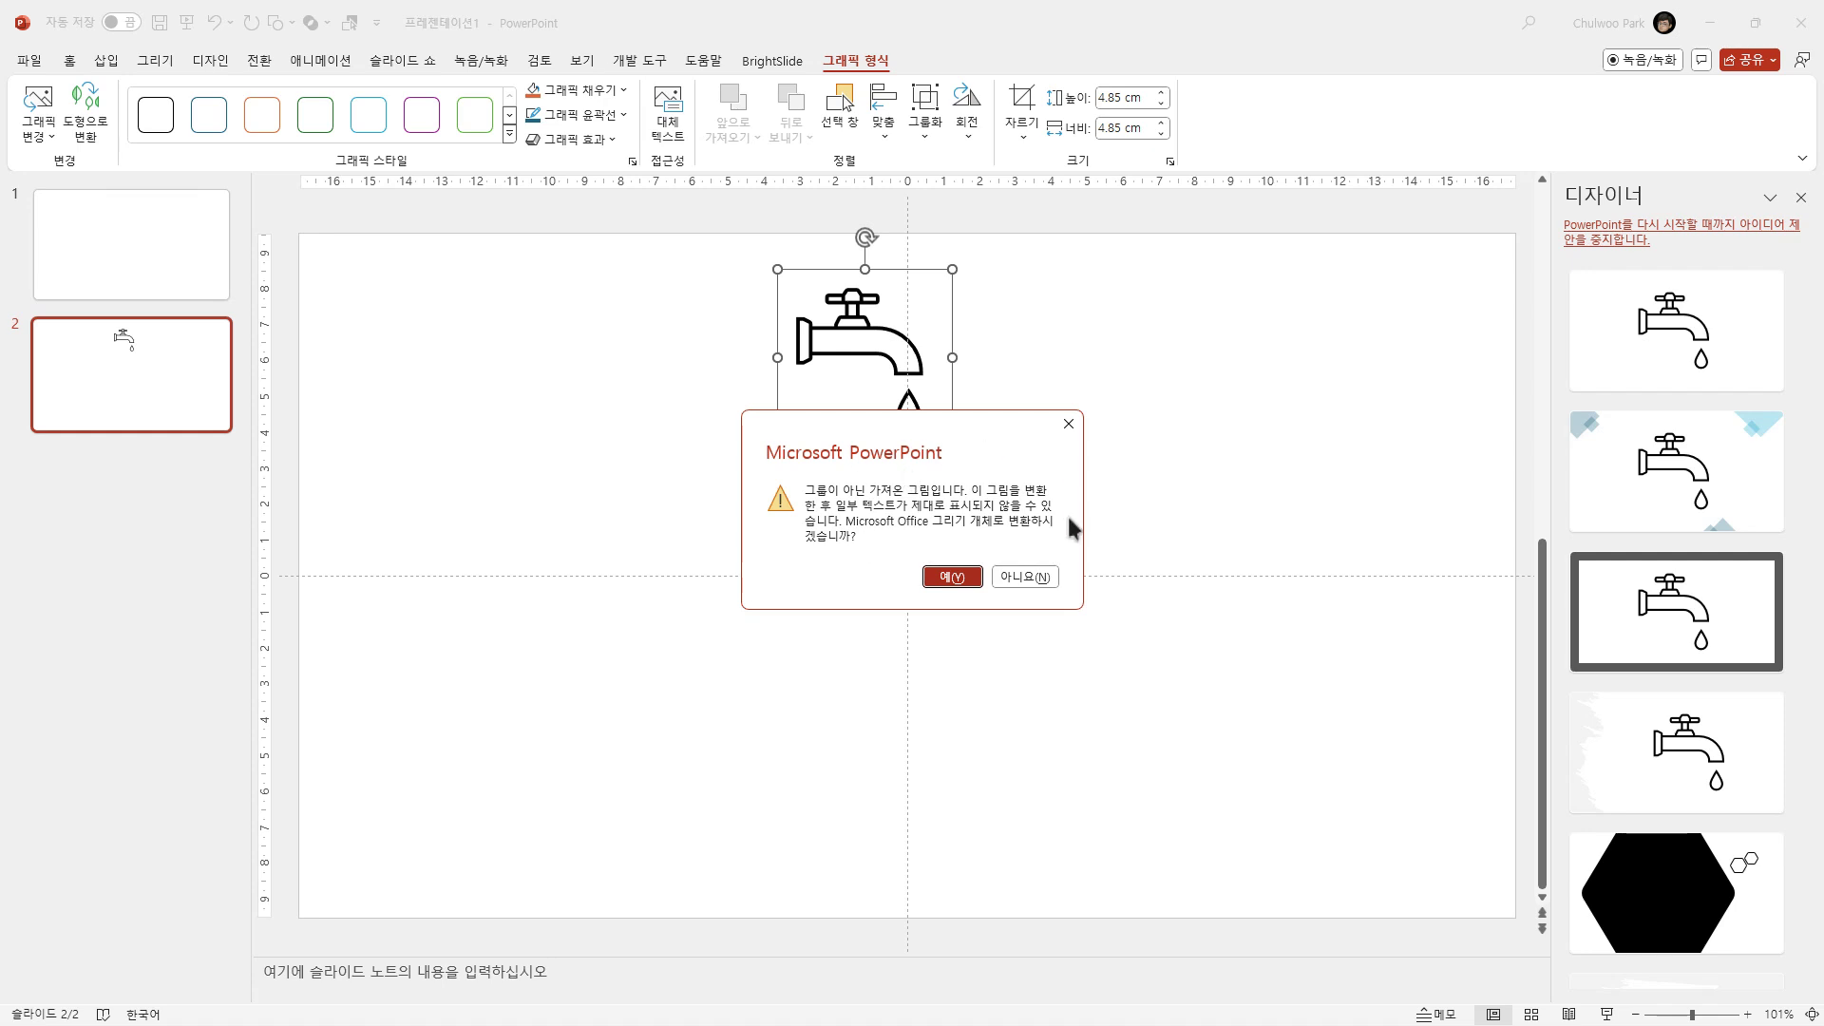
pyautogui.click(952, 577)
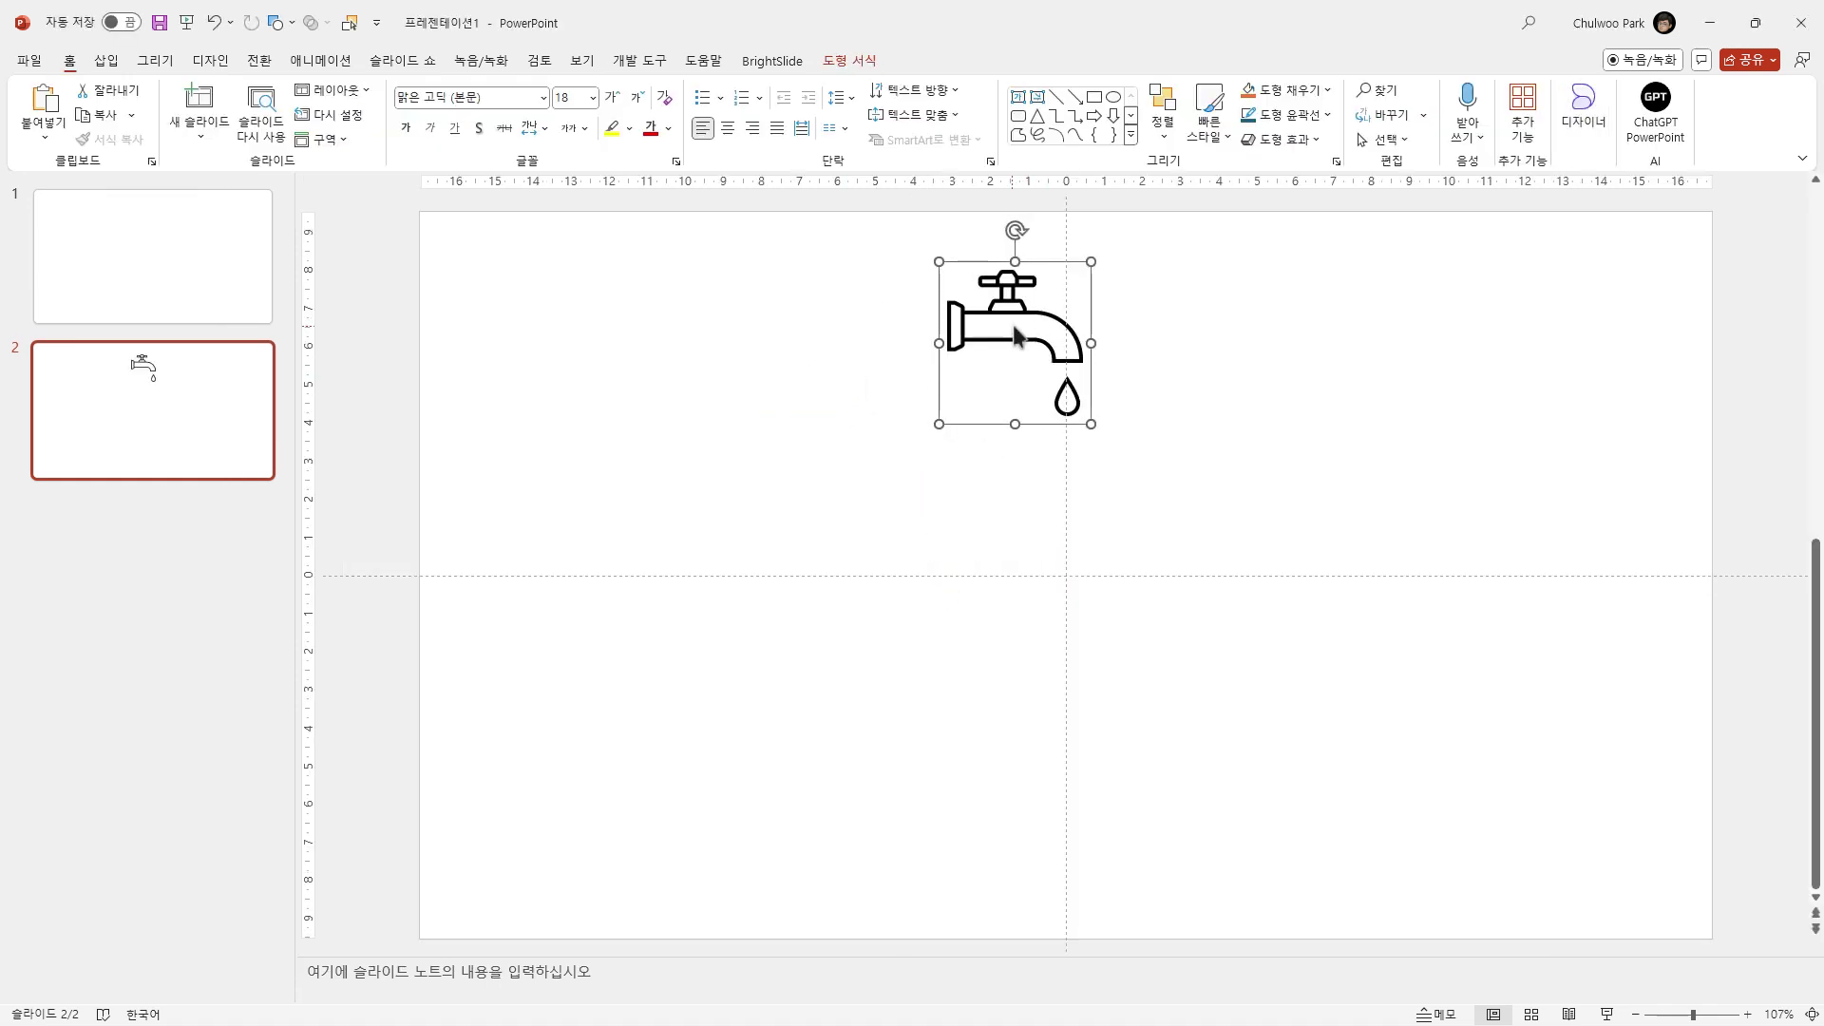
# Step: Ungroup the converted faucet drawing to separate the faucet from the water drop
pyautogui.rightClick(1016, 329)
pyautogui.click(969, 355)
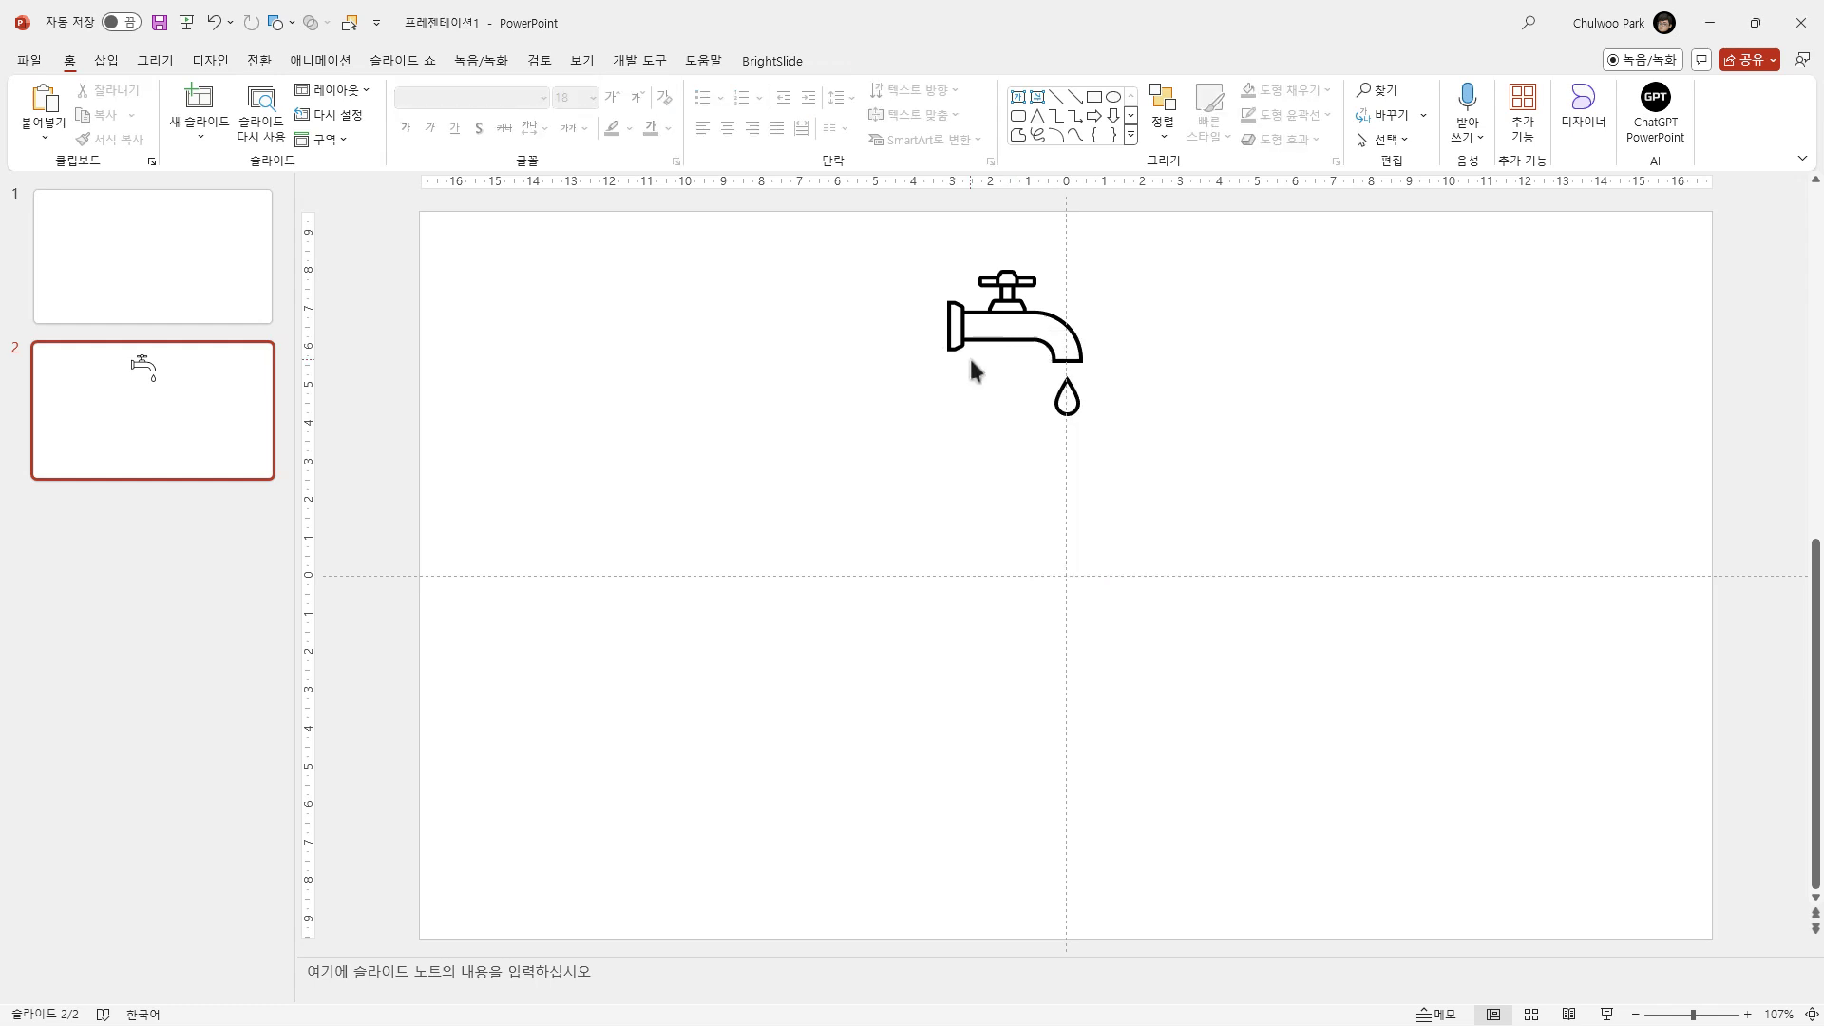
pyautogui.click(1069, 403)
pyautogui.rightClick(1069, 404)
pyautogui.moveTo(1204, 551)
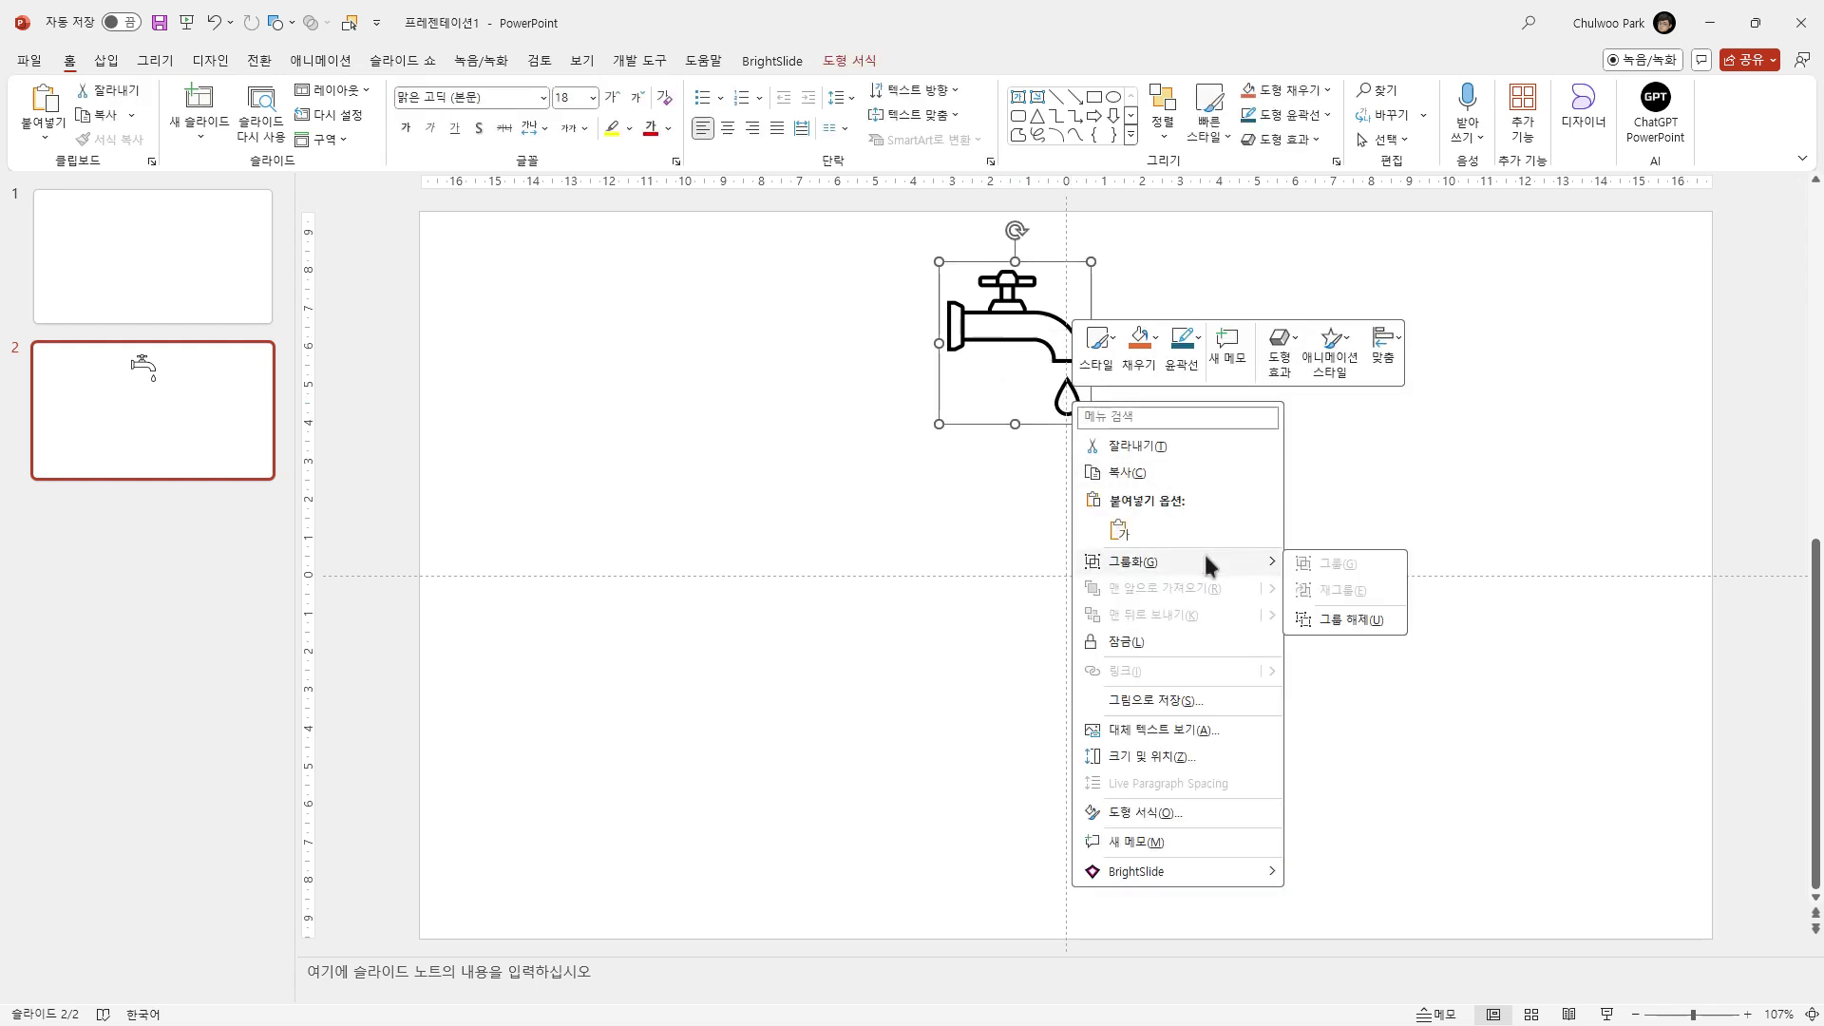
pyautogui.click(1362, 620)
pyautogui.click(1267, 508)
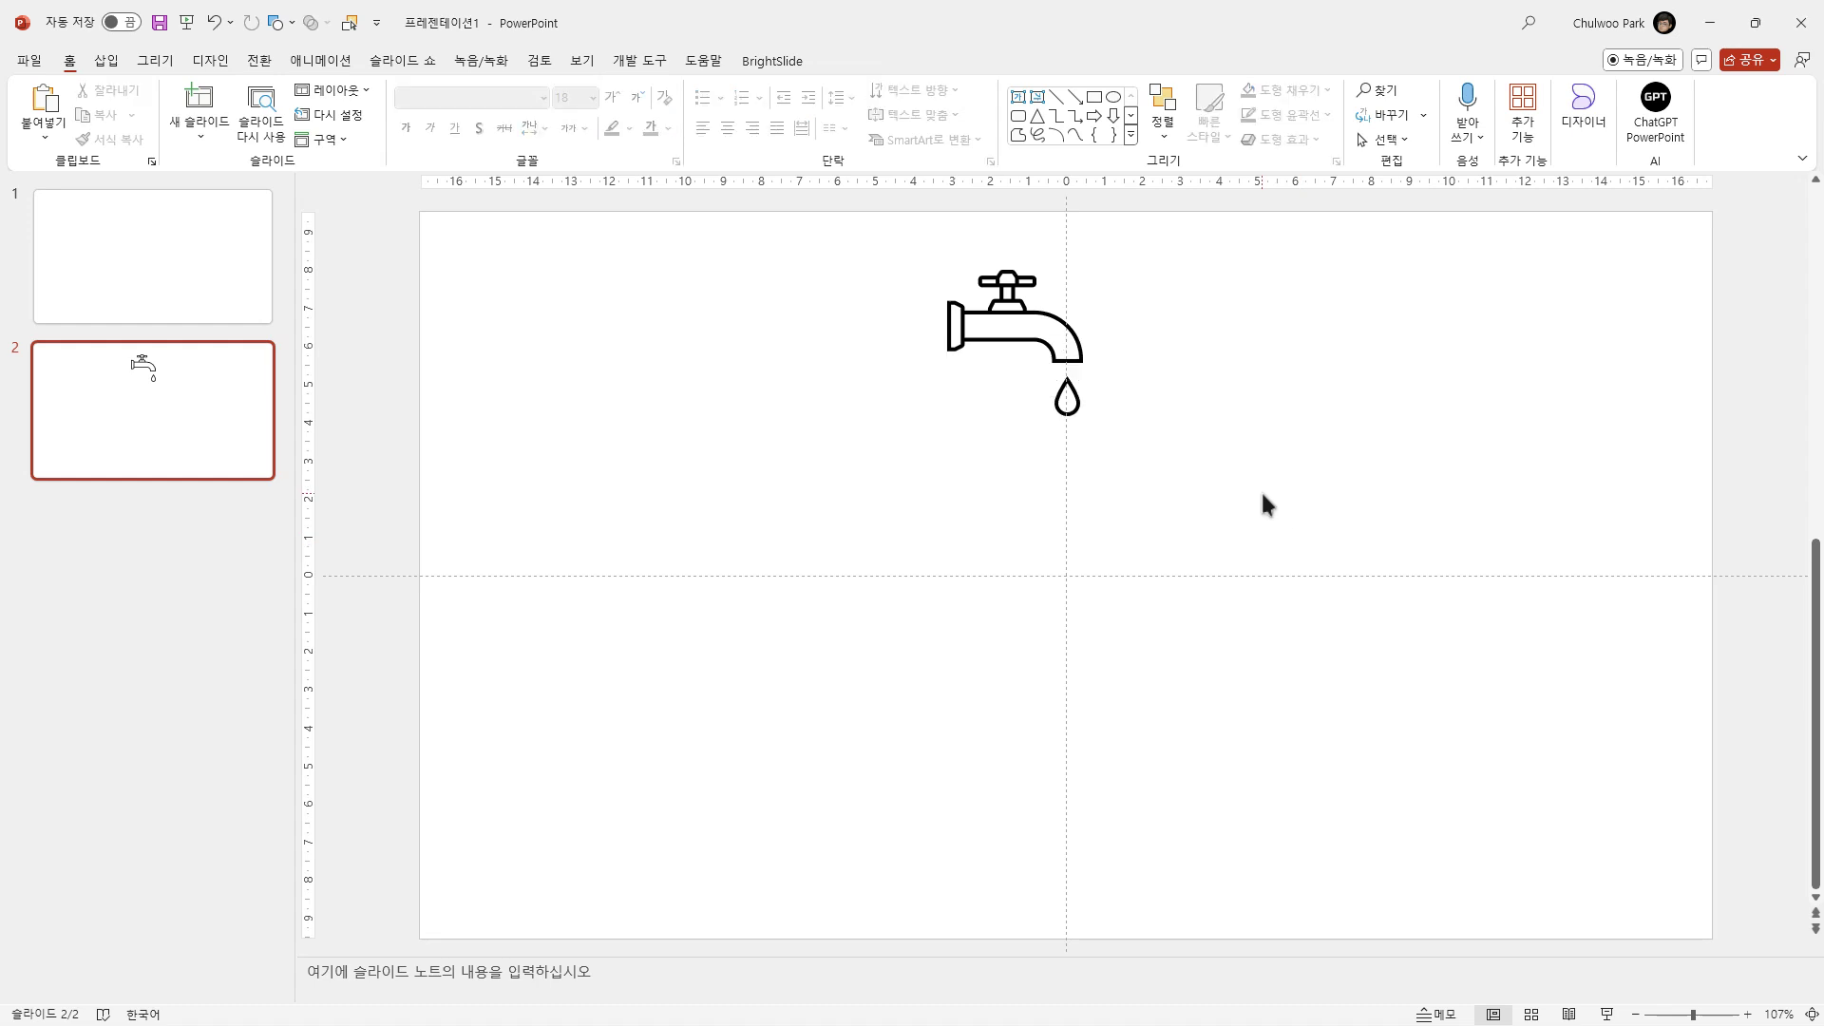
# Step: Move the separated water drop horizontally away from the faucet to about 13 cm right of the slide's centre
pyautogui.click(995, 318)
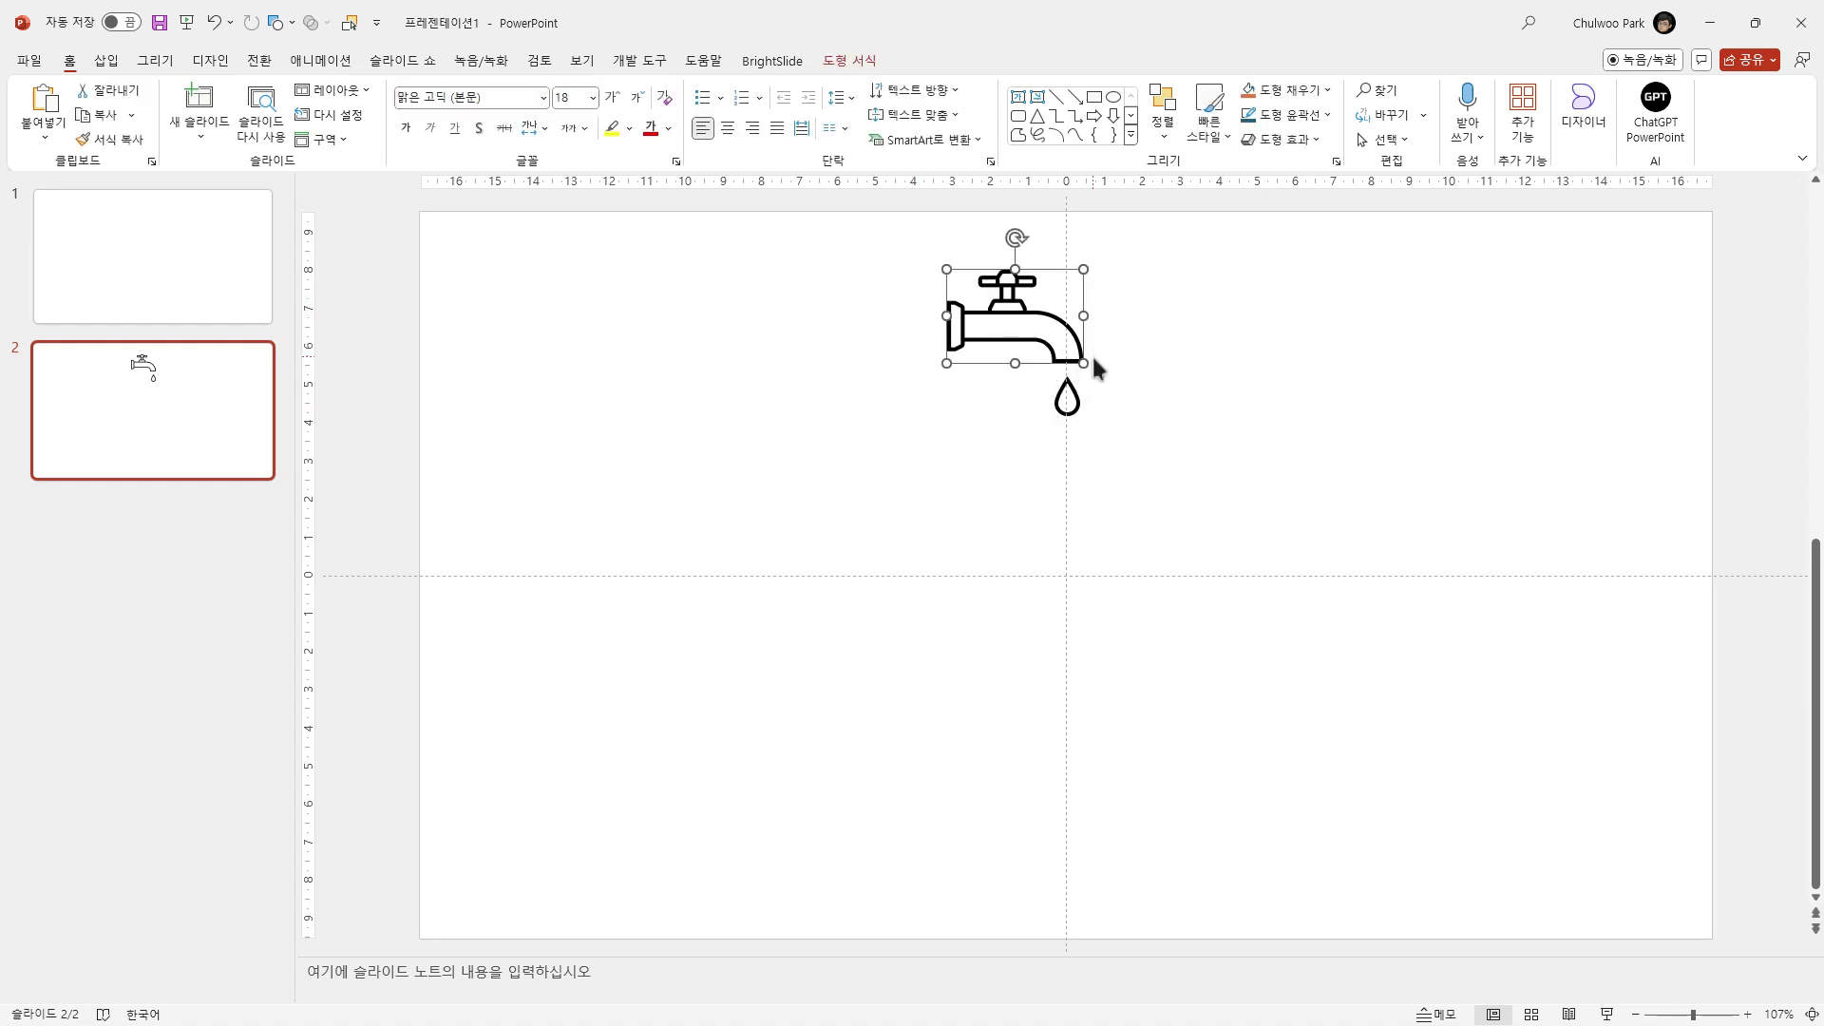
pyautogui.click(1068, 399)
pyautogui.click(1050, 348)
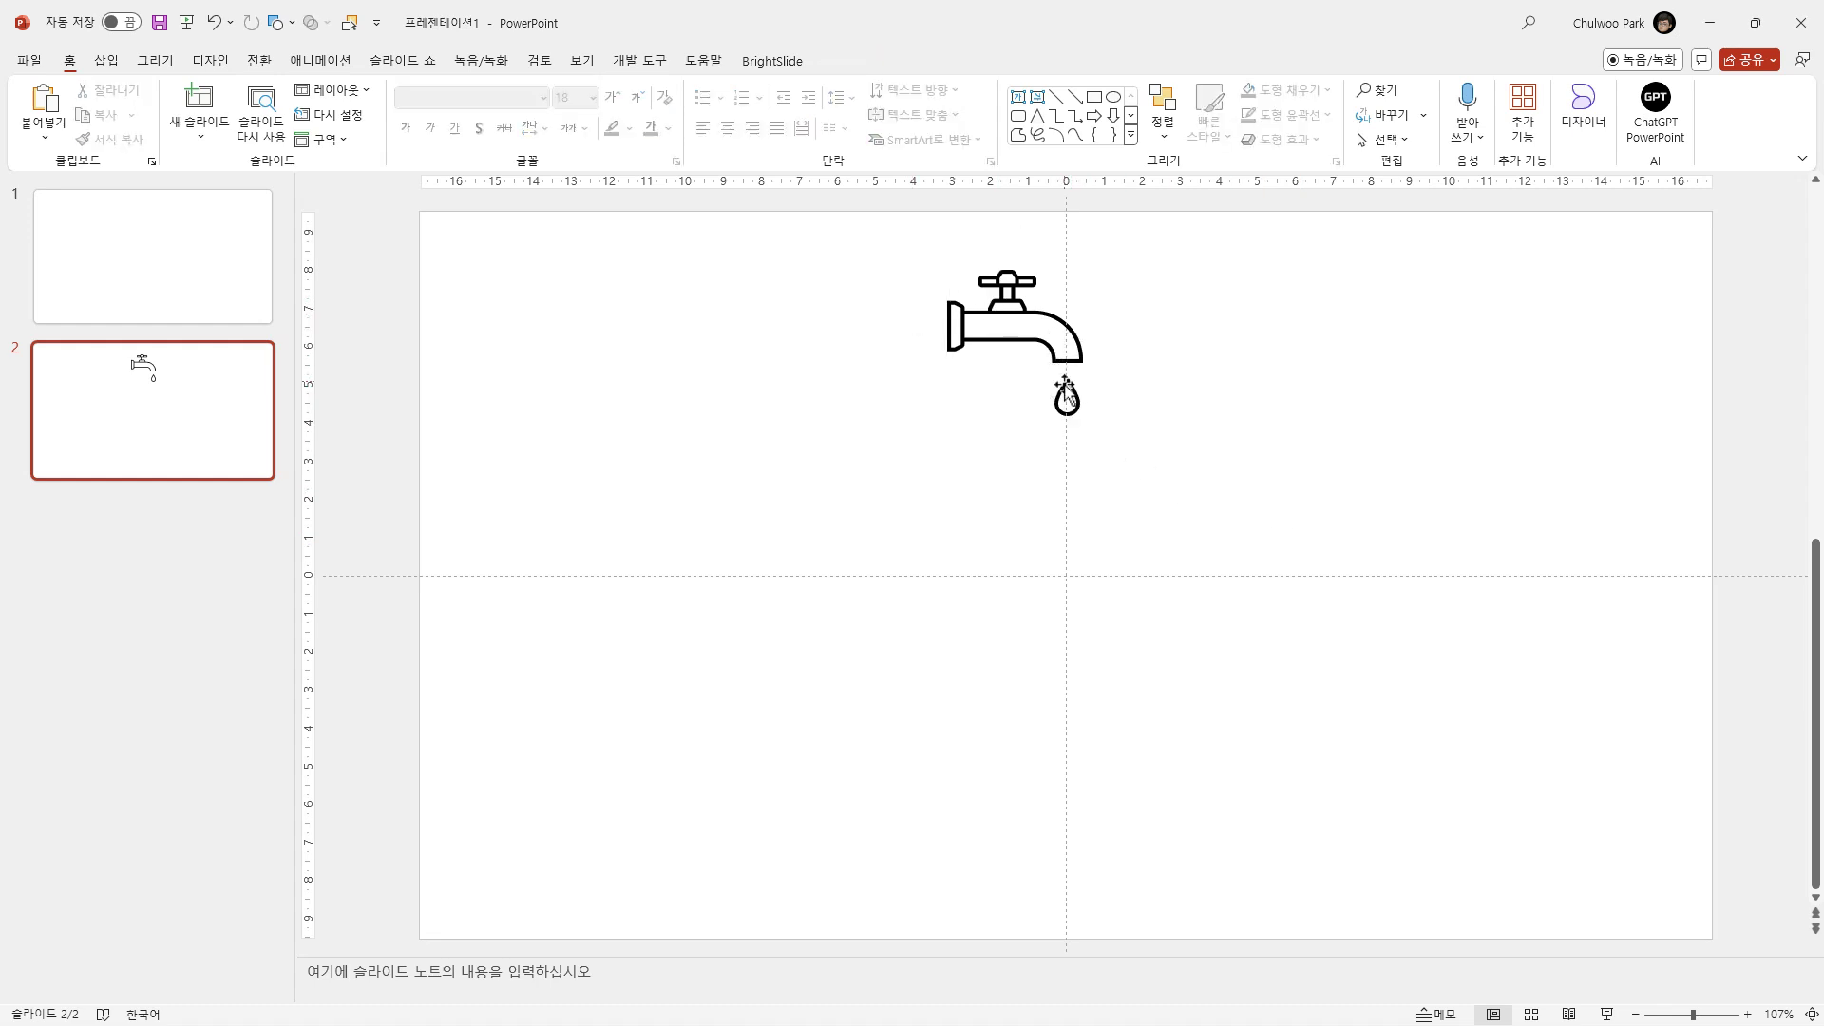
pyautogui.click(1062, 414)
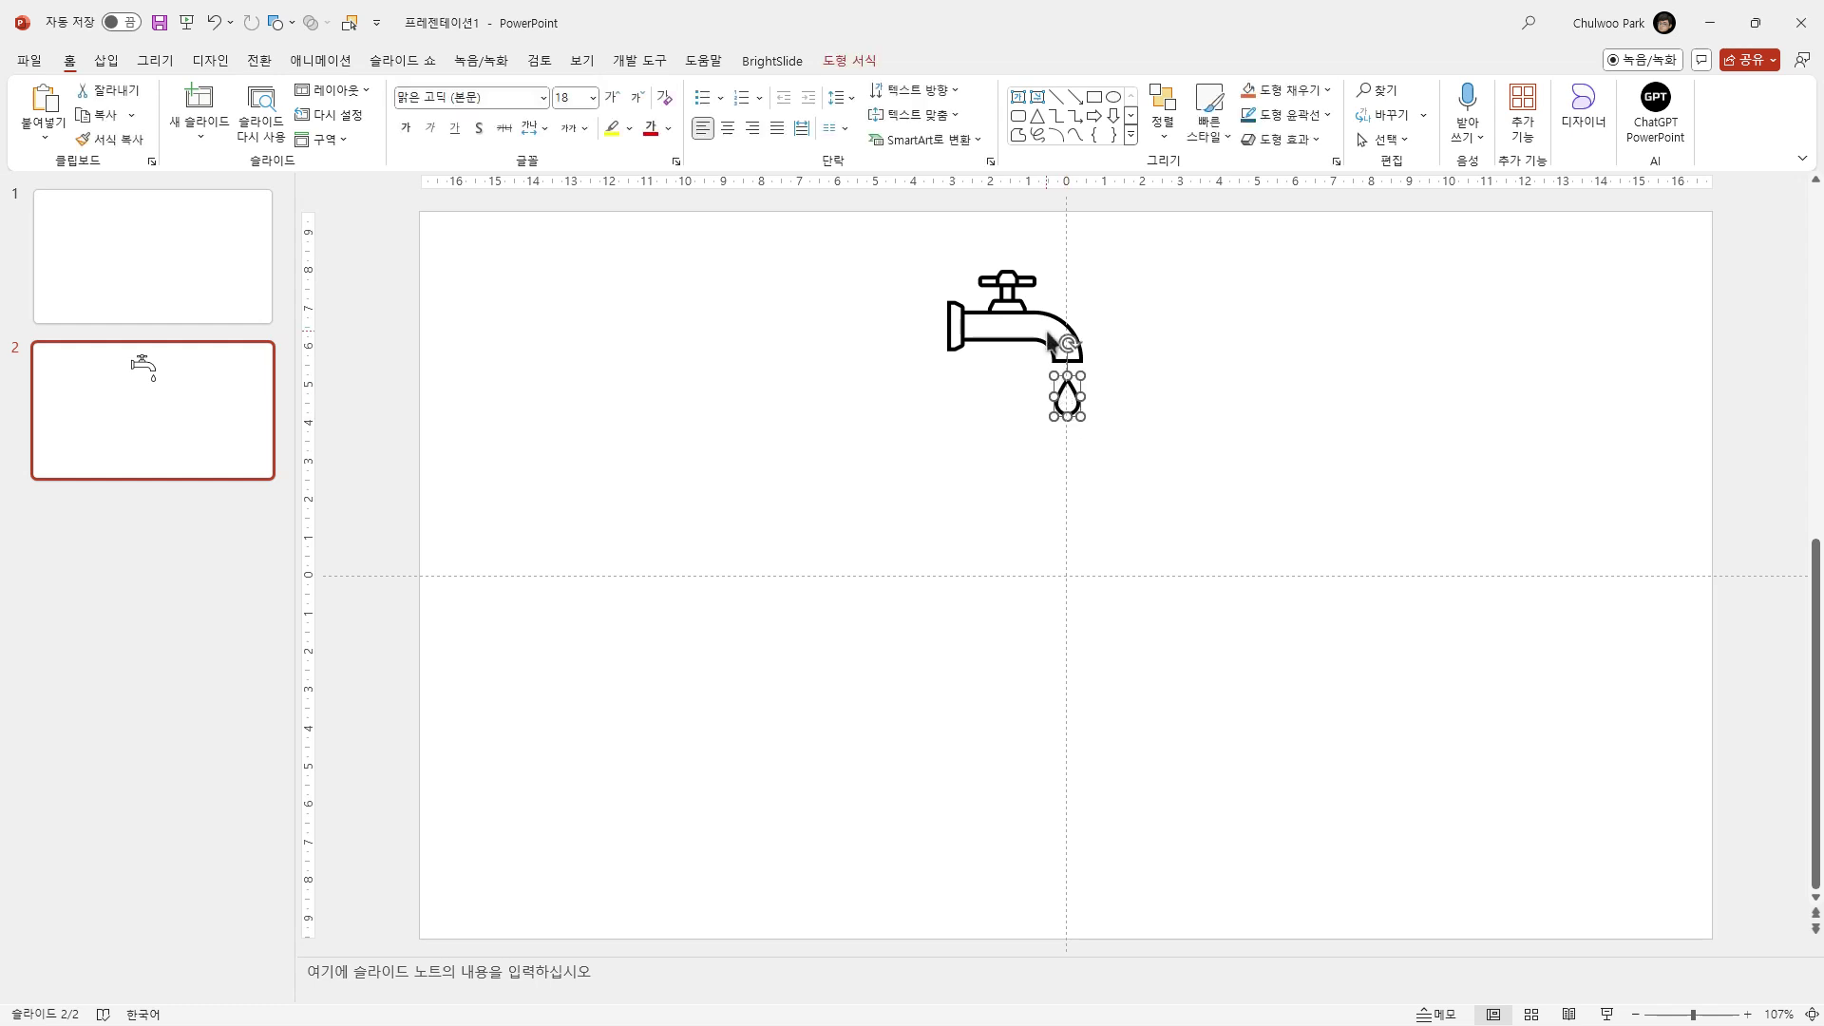
pyautogui.click(985, 431)
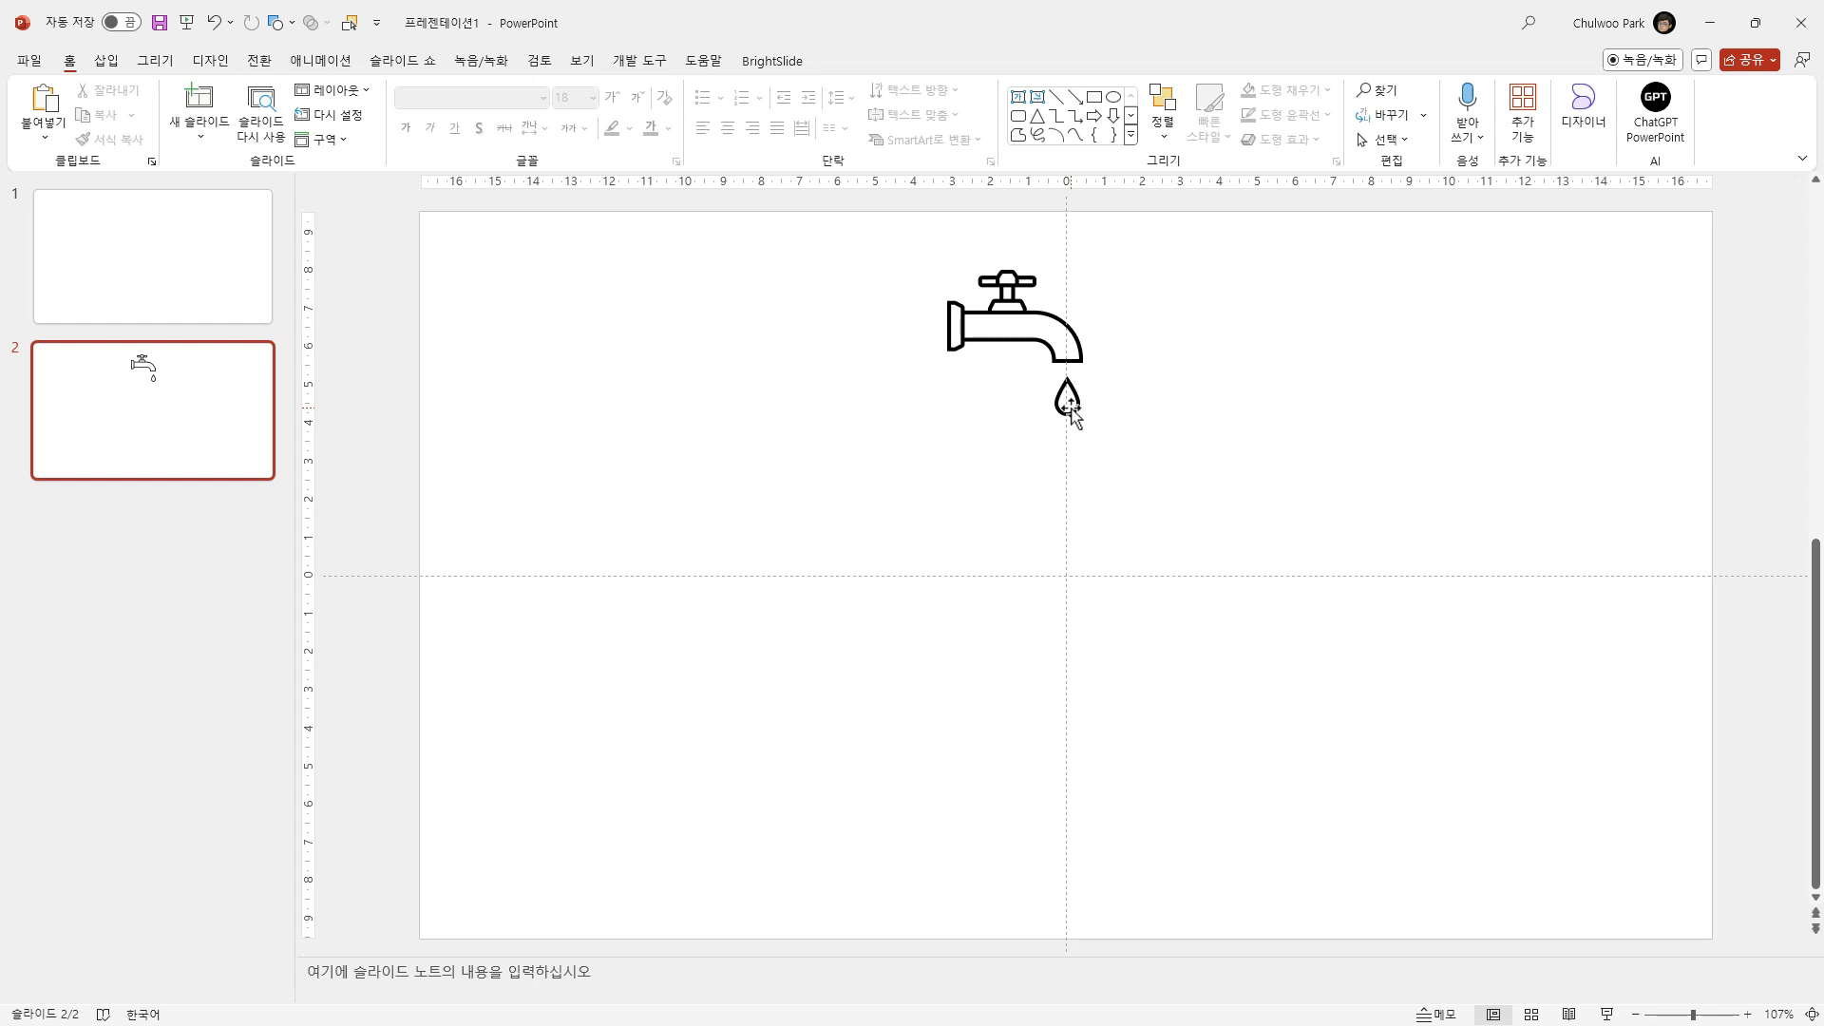
pyautogui.moveTo(1072, 410); pyautogui.dragTo(1575, 407)
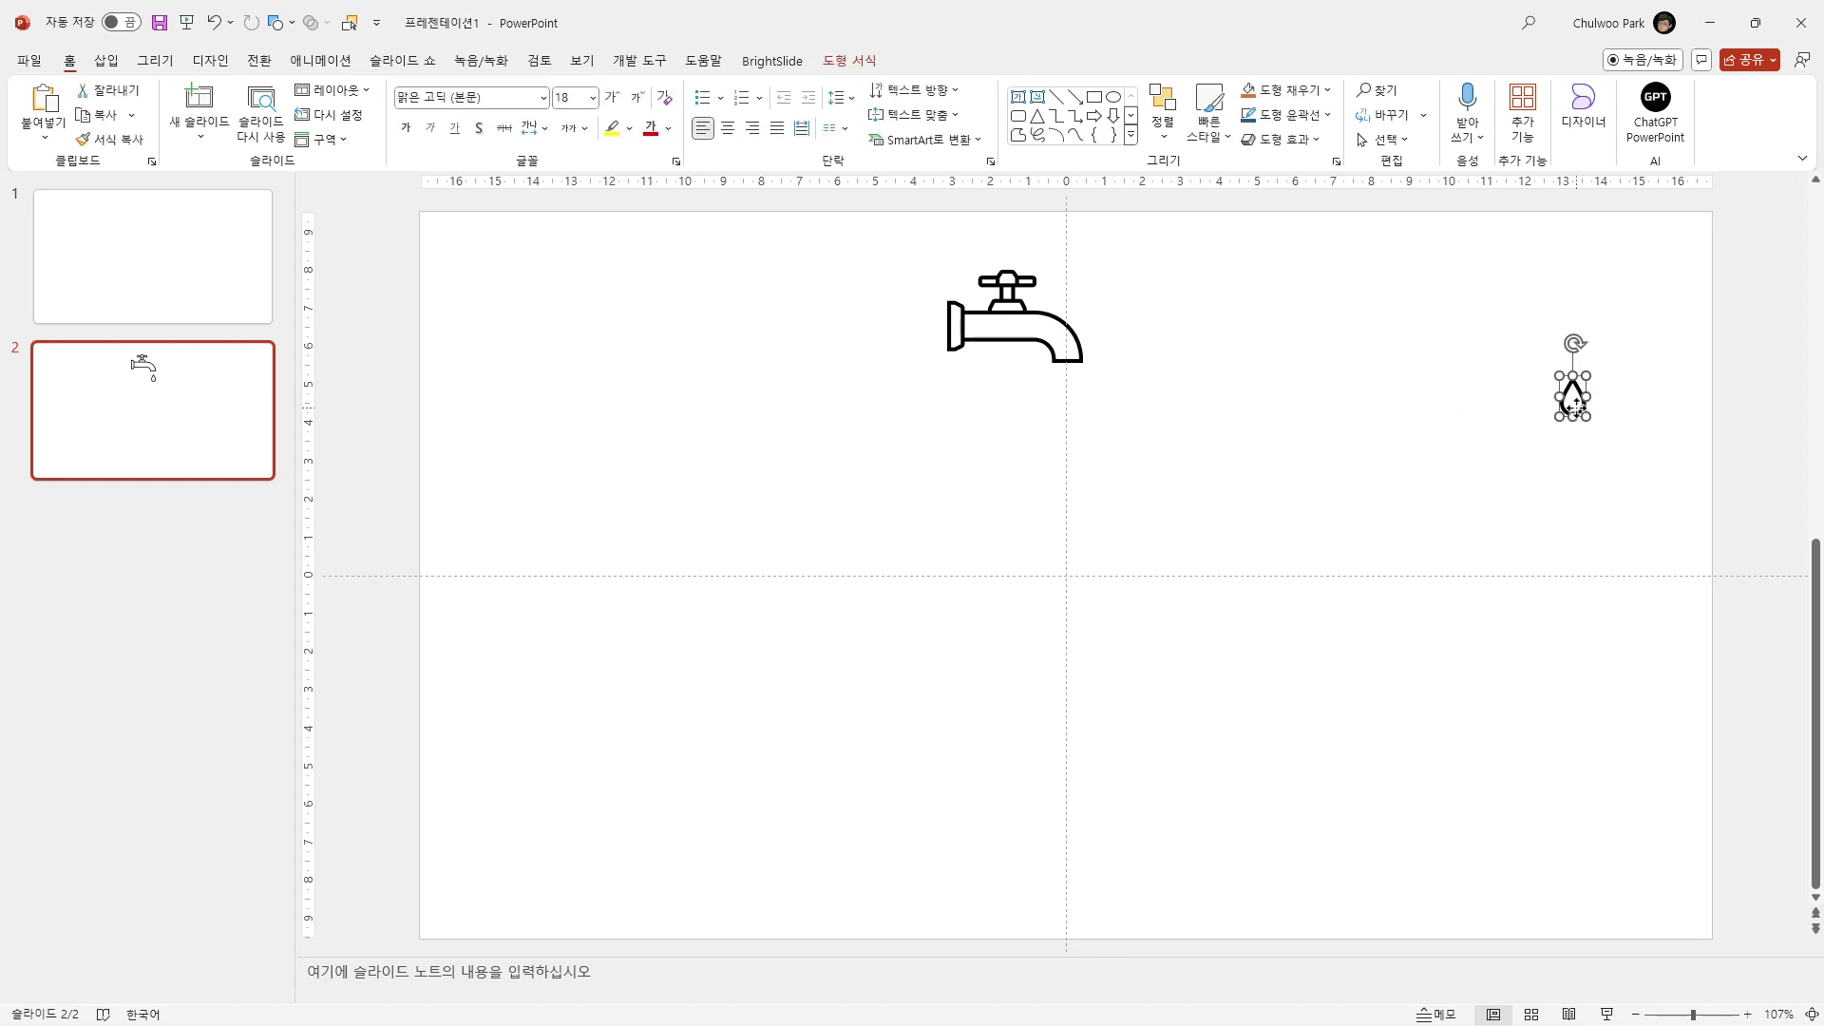
pyautogui.click(1320, 408)
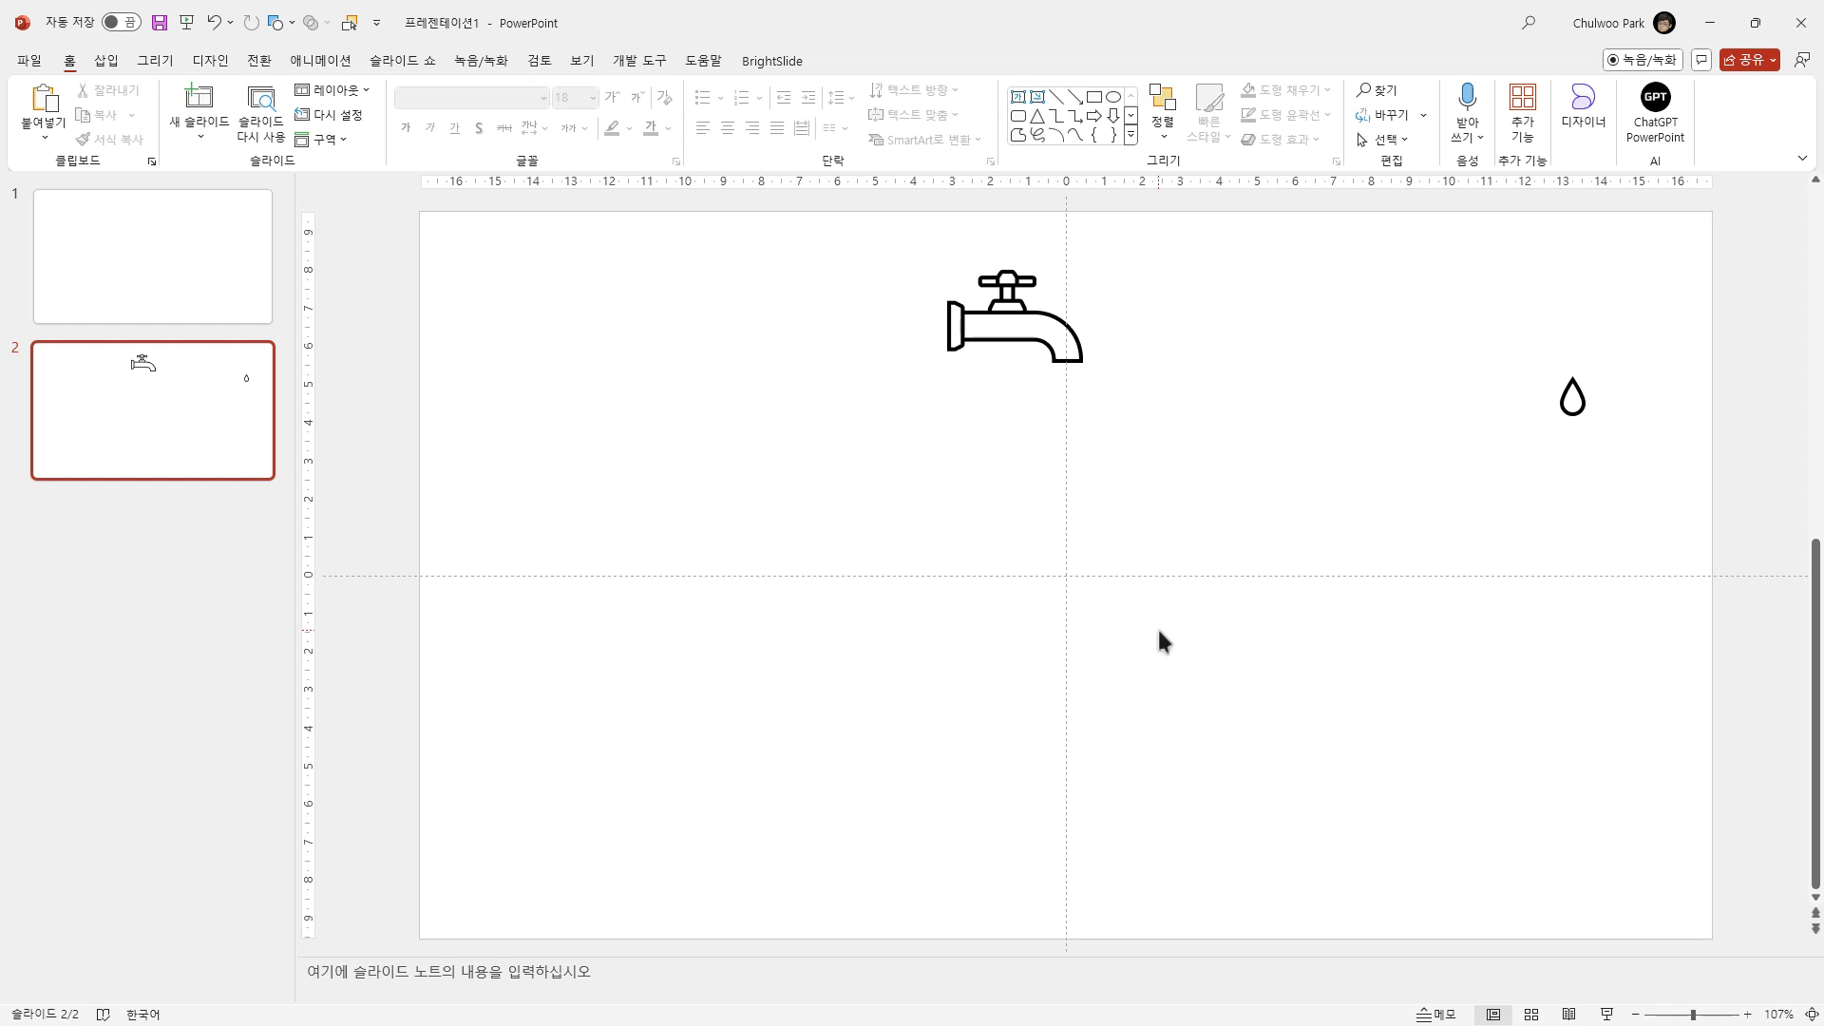
# Step: Search the stock icons for "물병" and insert the thin outlined water bottle icon
pyautogui.click(110, 61)
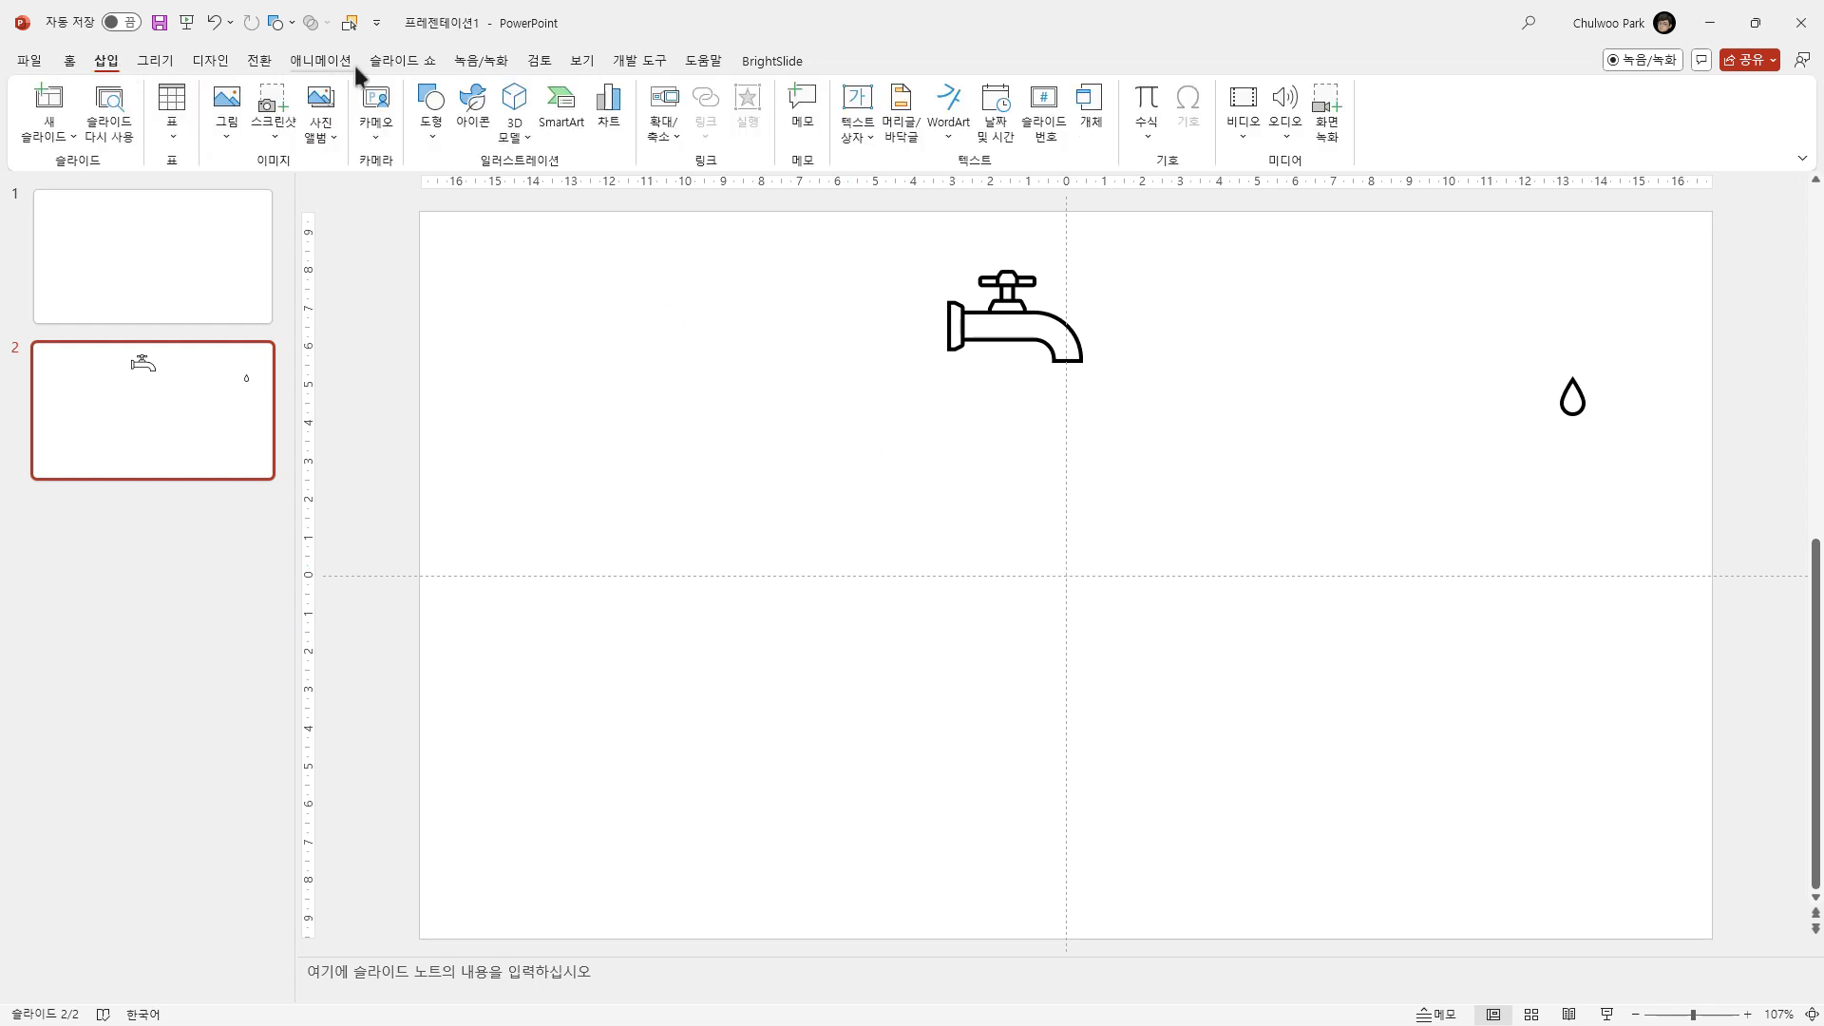
pyautogui.click(478, 102)
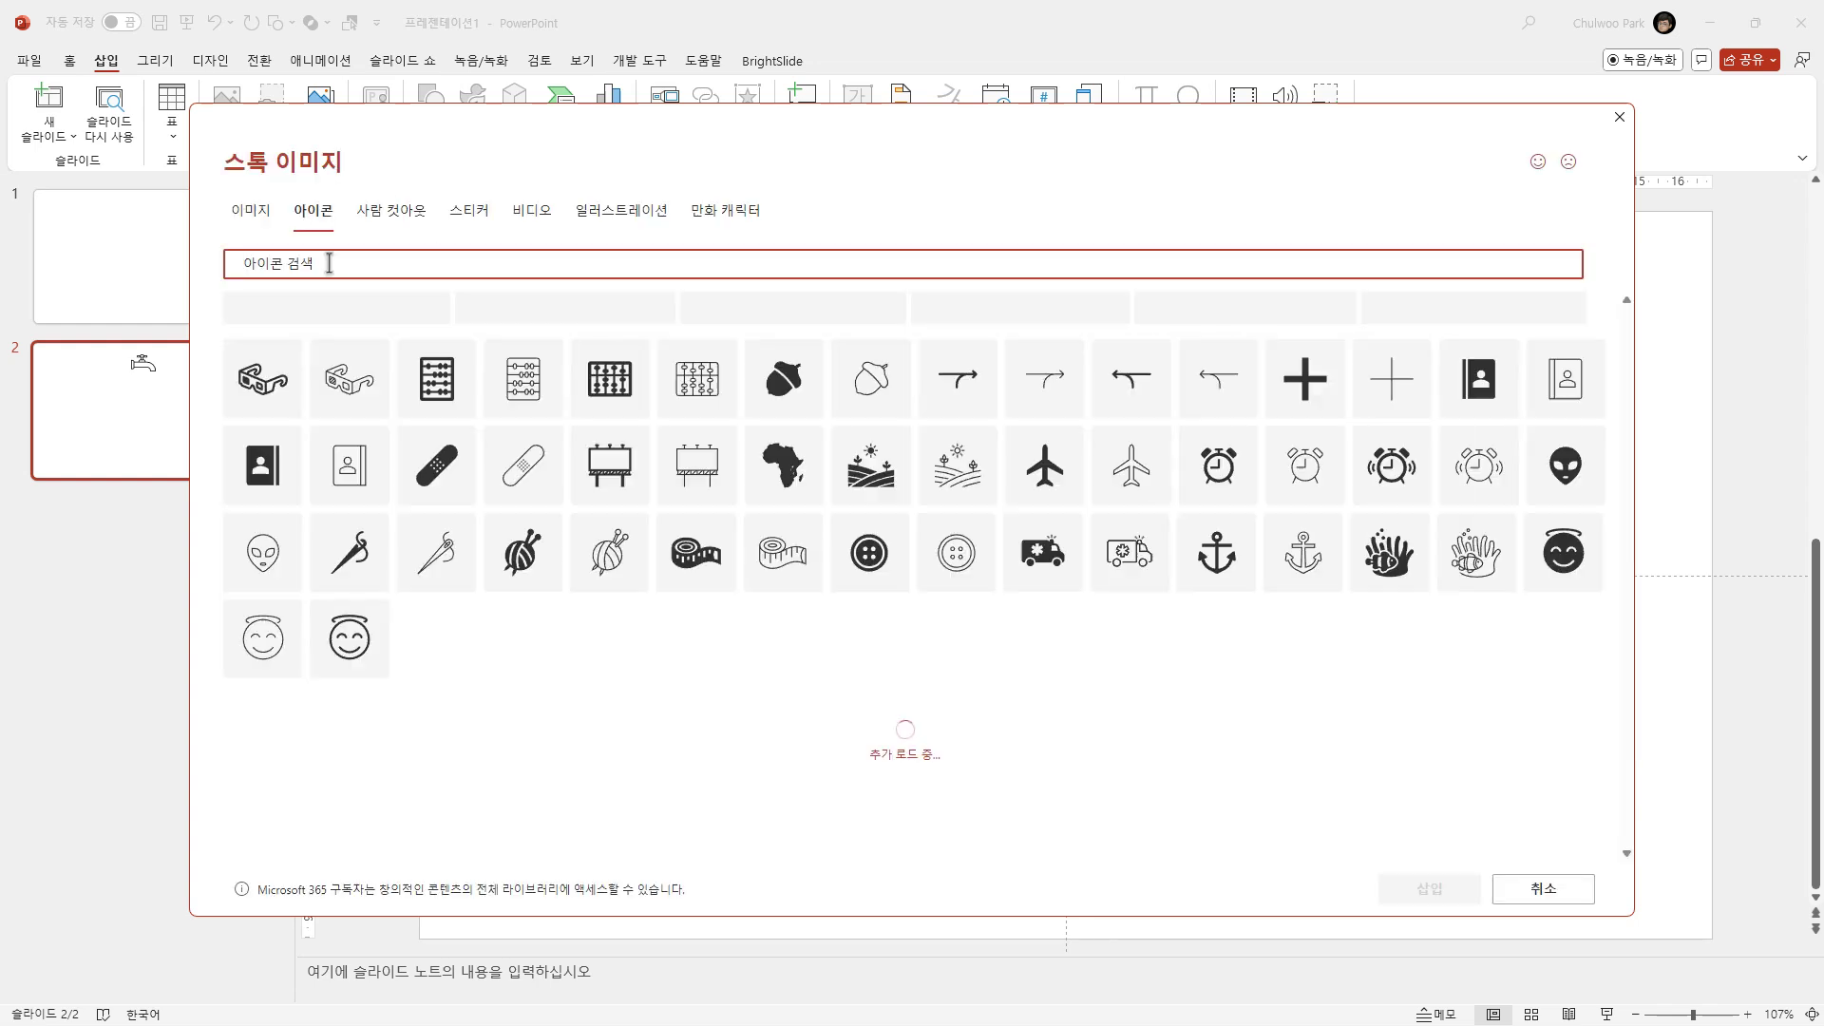
pyautogui.write('antqu')
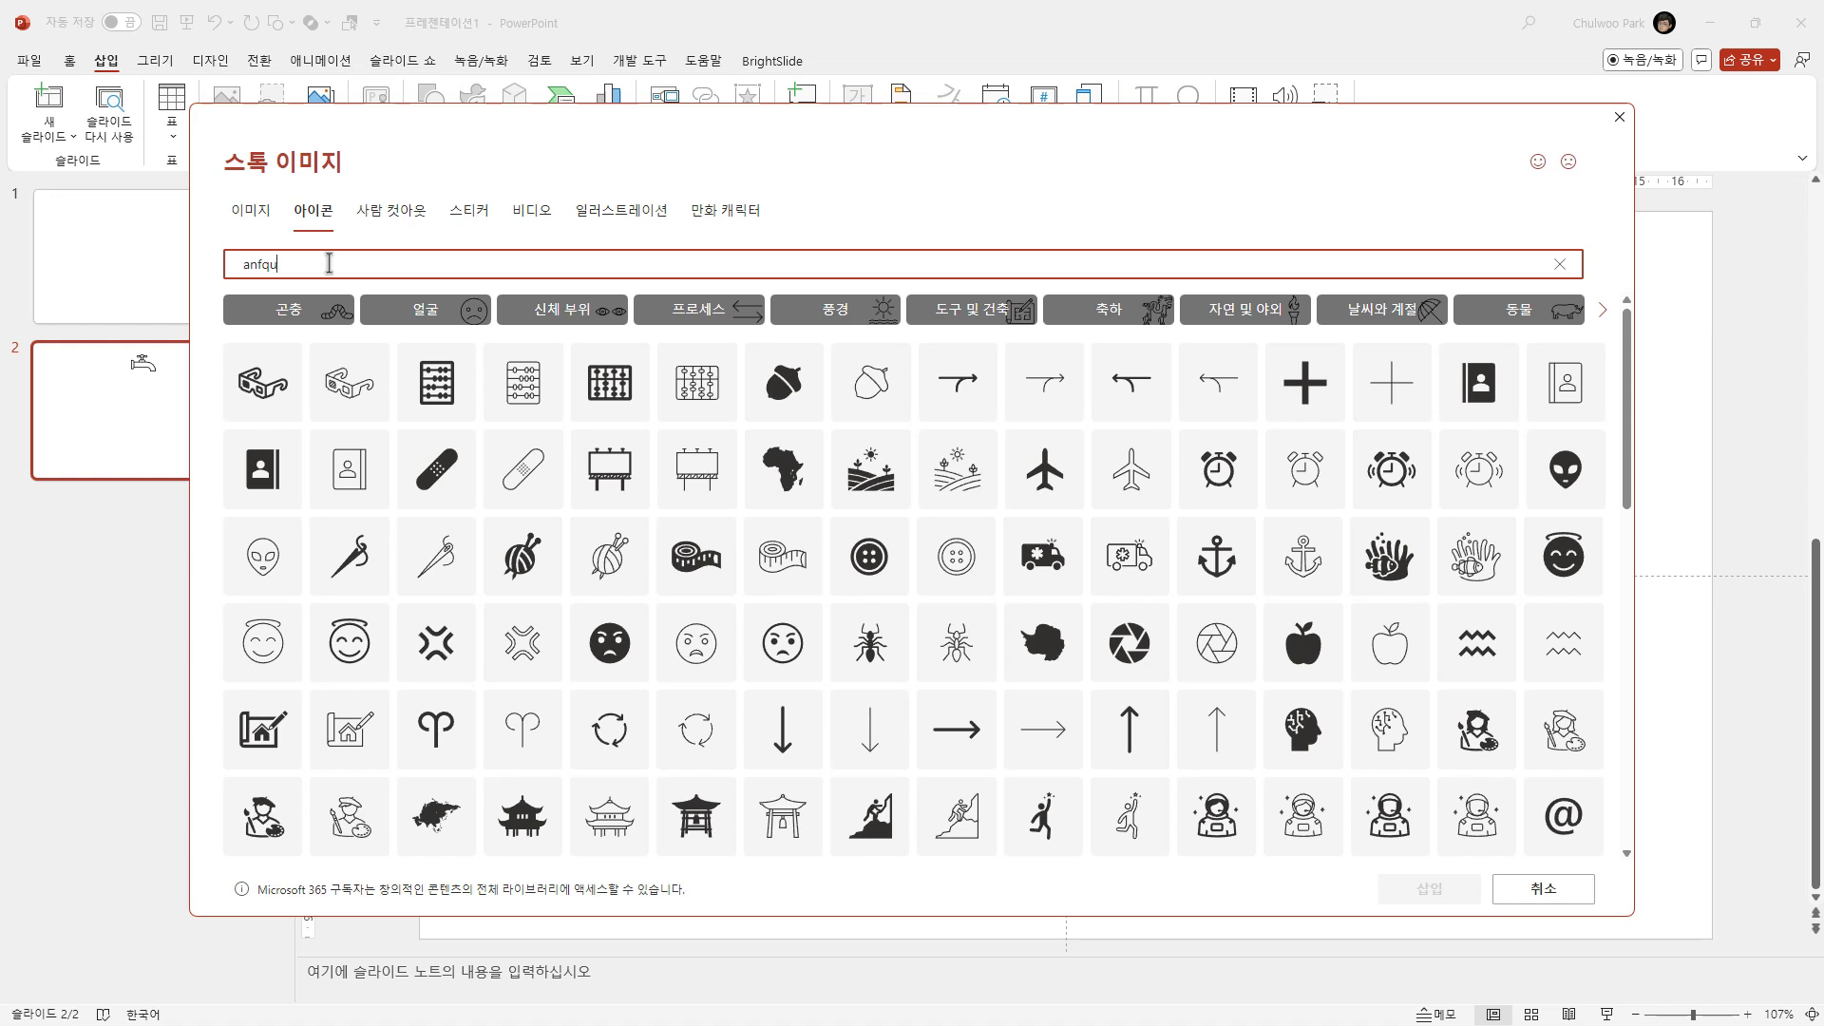
pyautogui.press('BackSpace')
pyautogui.press('BackSpace')
pyautogui.press('BackSpace')
pyautogui.press('Hangul')
pyautogui.write('물병')
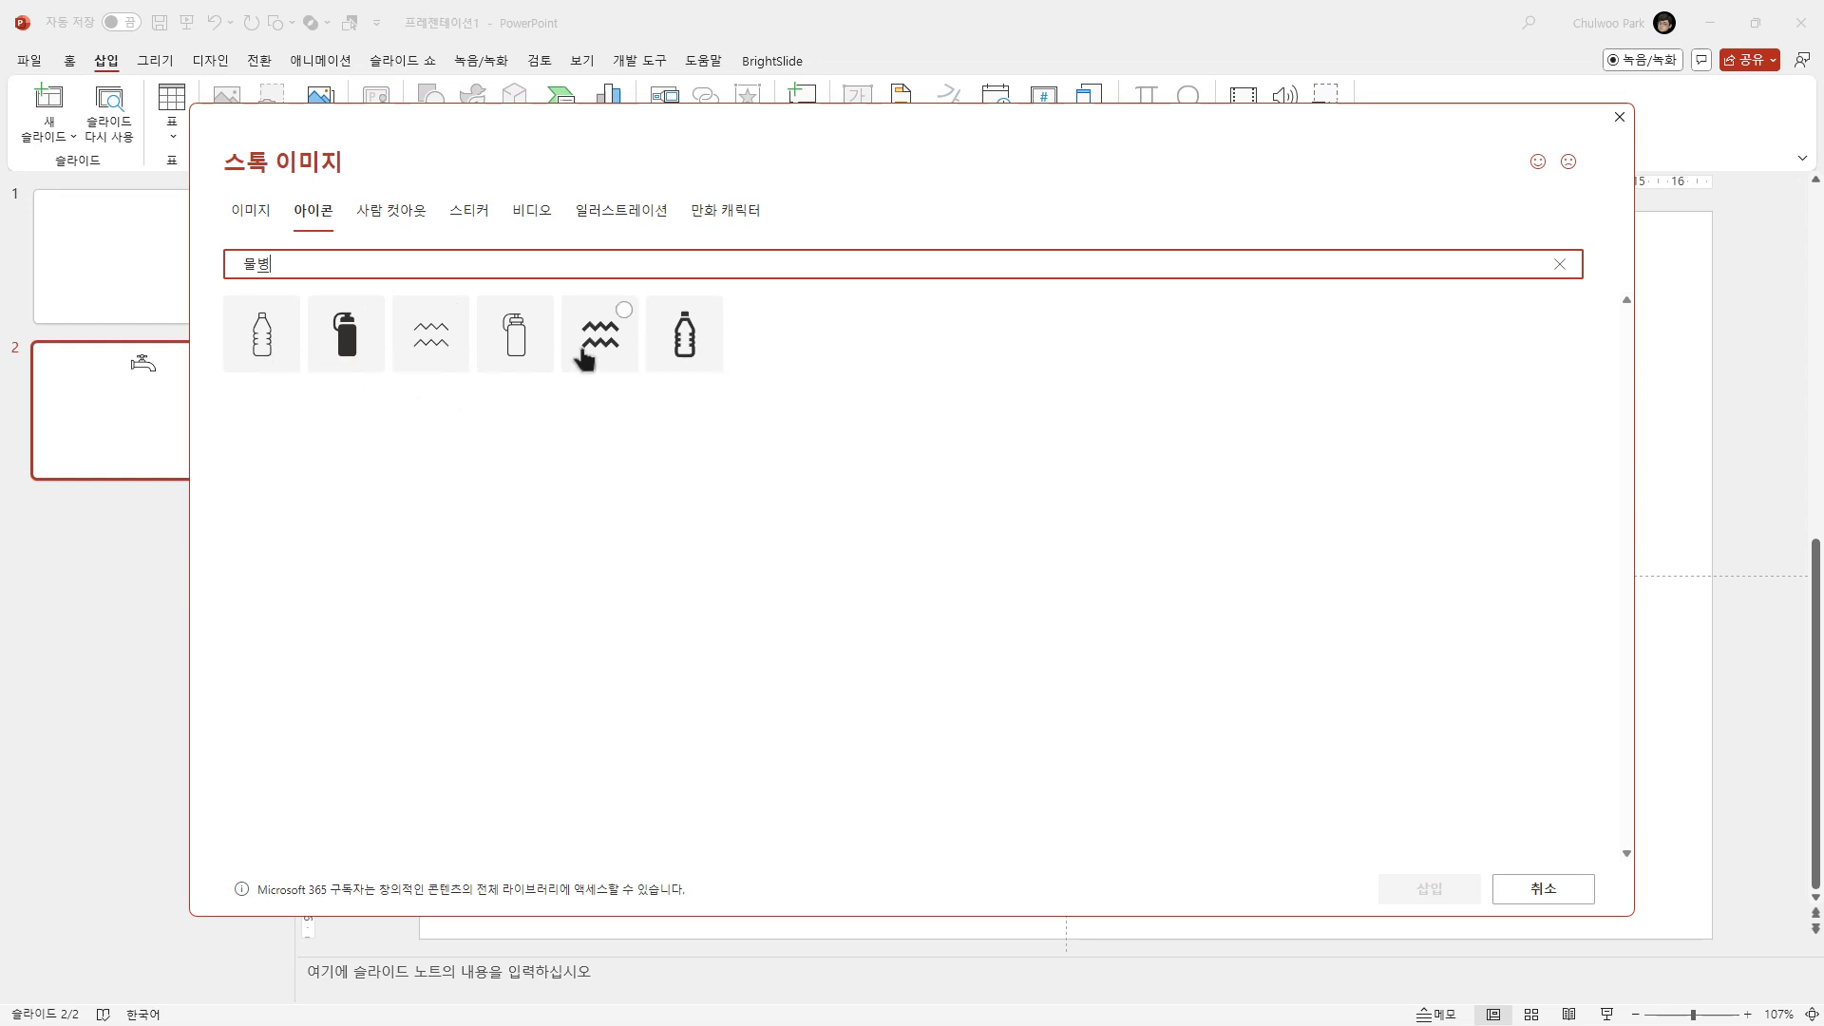
pyautogui.click(251, 344)
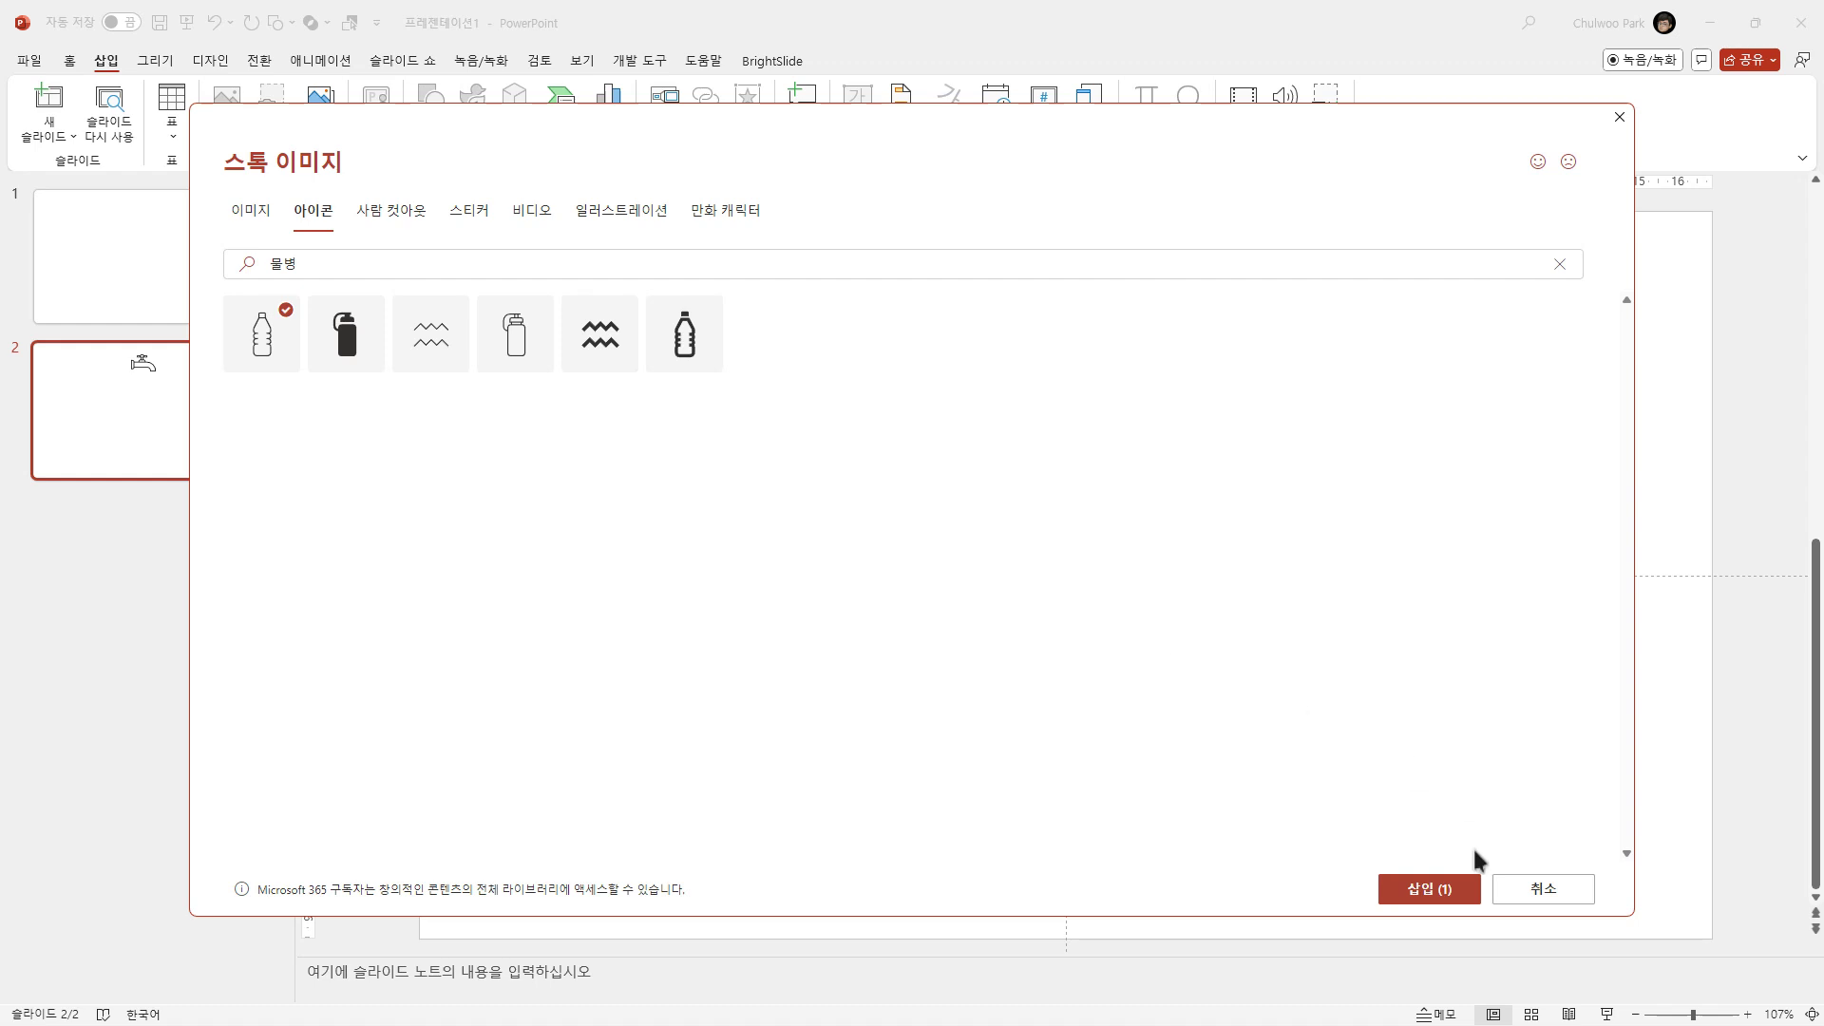
pyautogui.click(1442, 893)
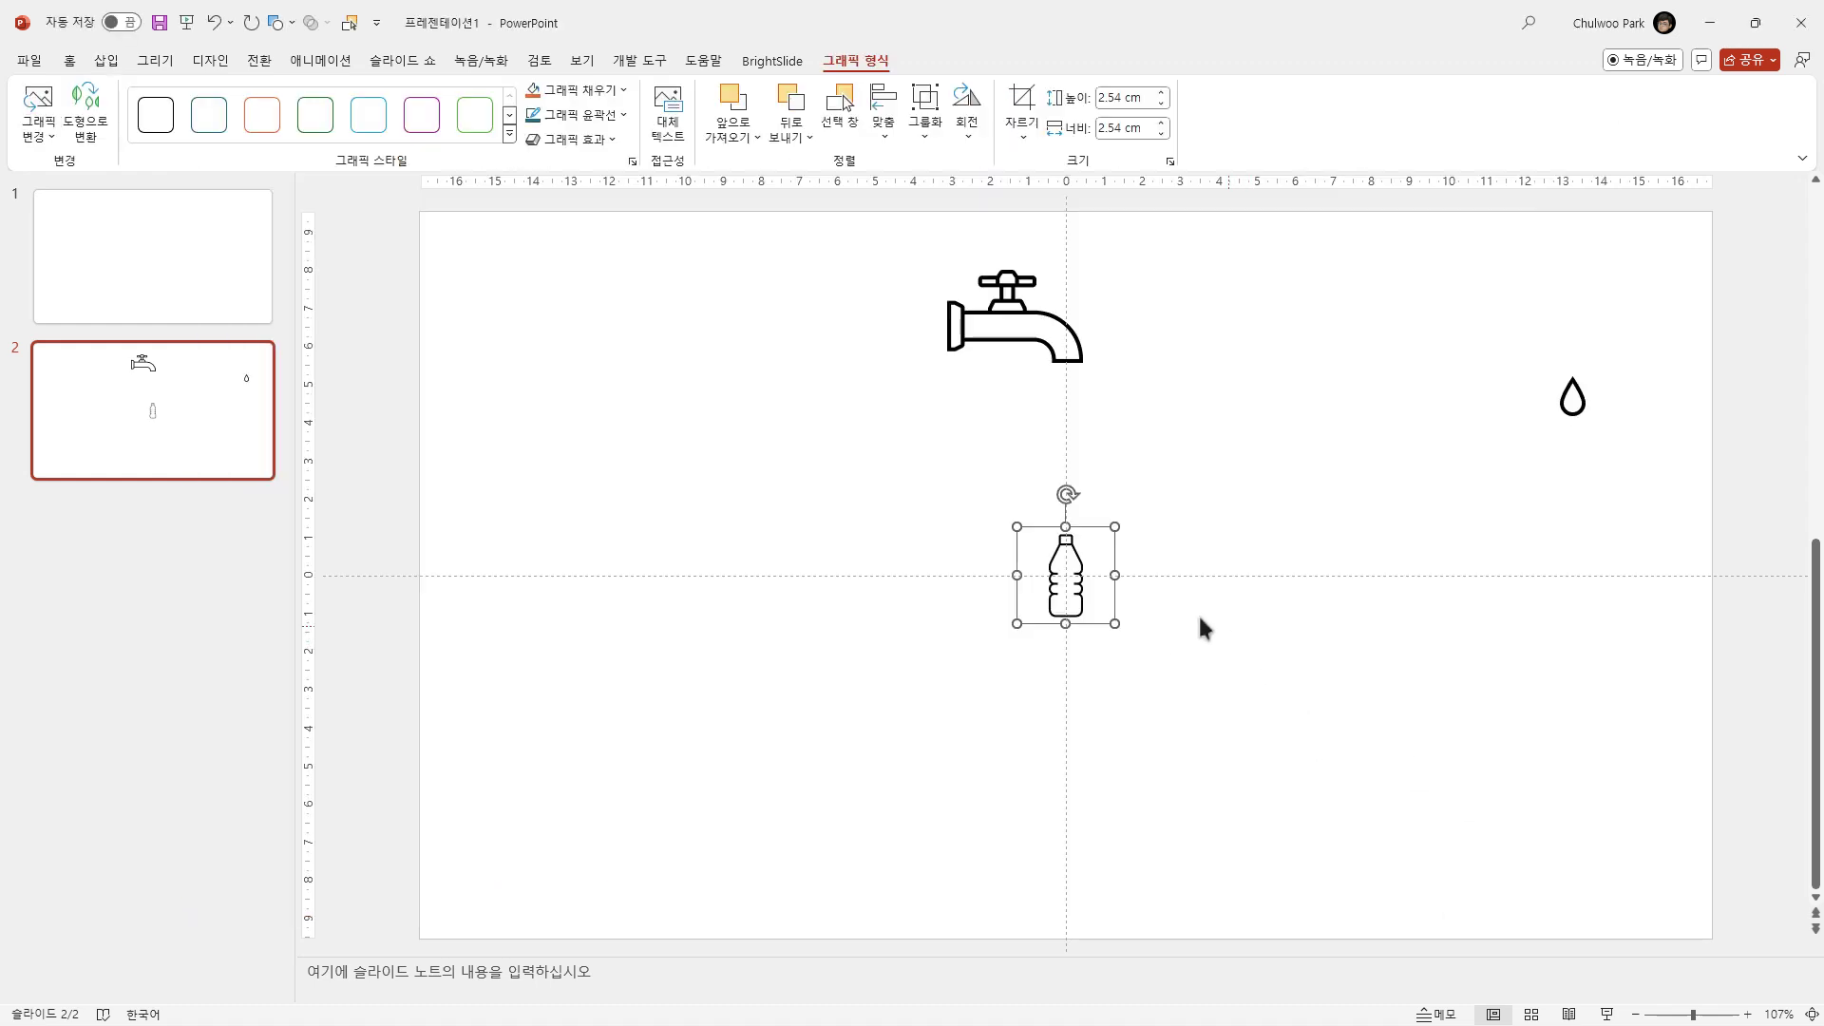
# Step: Enlarge the bottle icon to about 10.1 cm and centre it on the vertical guide directly beneath the faucet's spout
pyautogui.moveTo(1062, 567); pyautogui.dragTo(1028, 480)
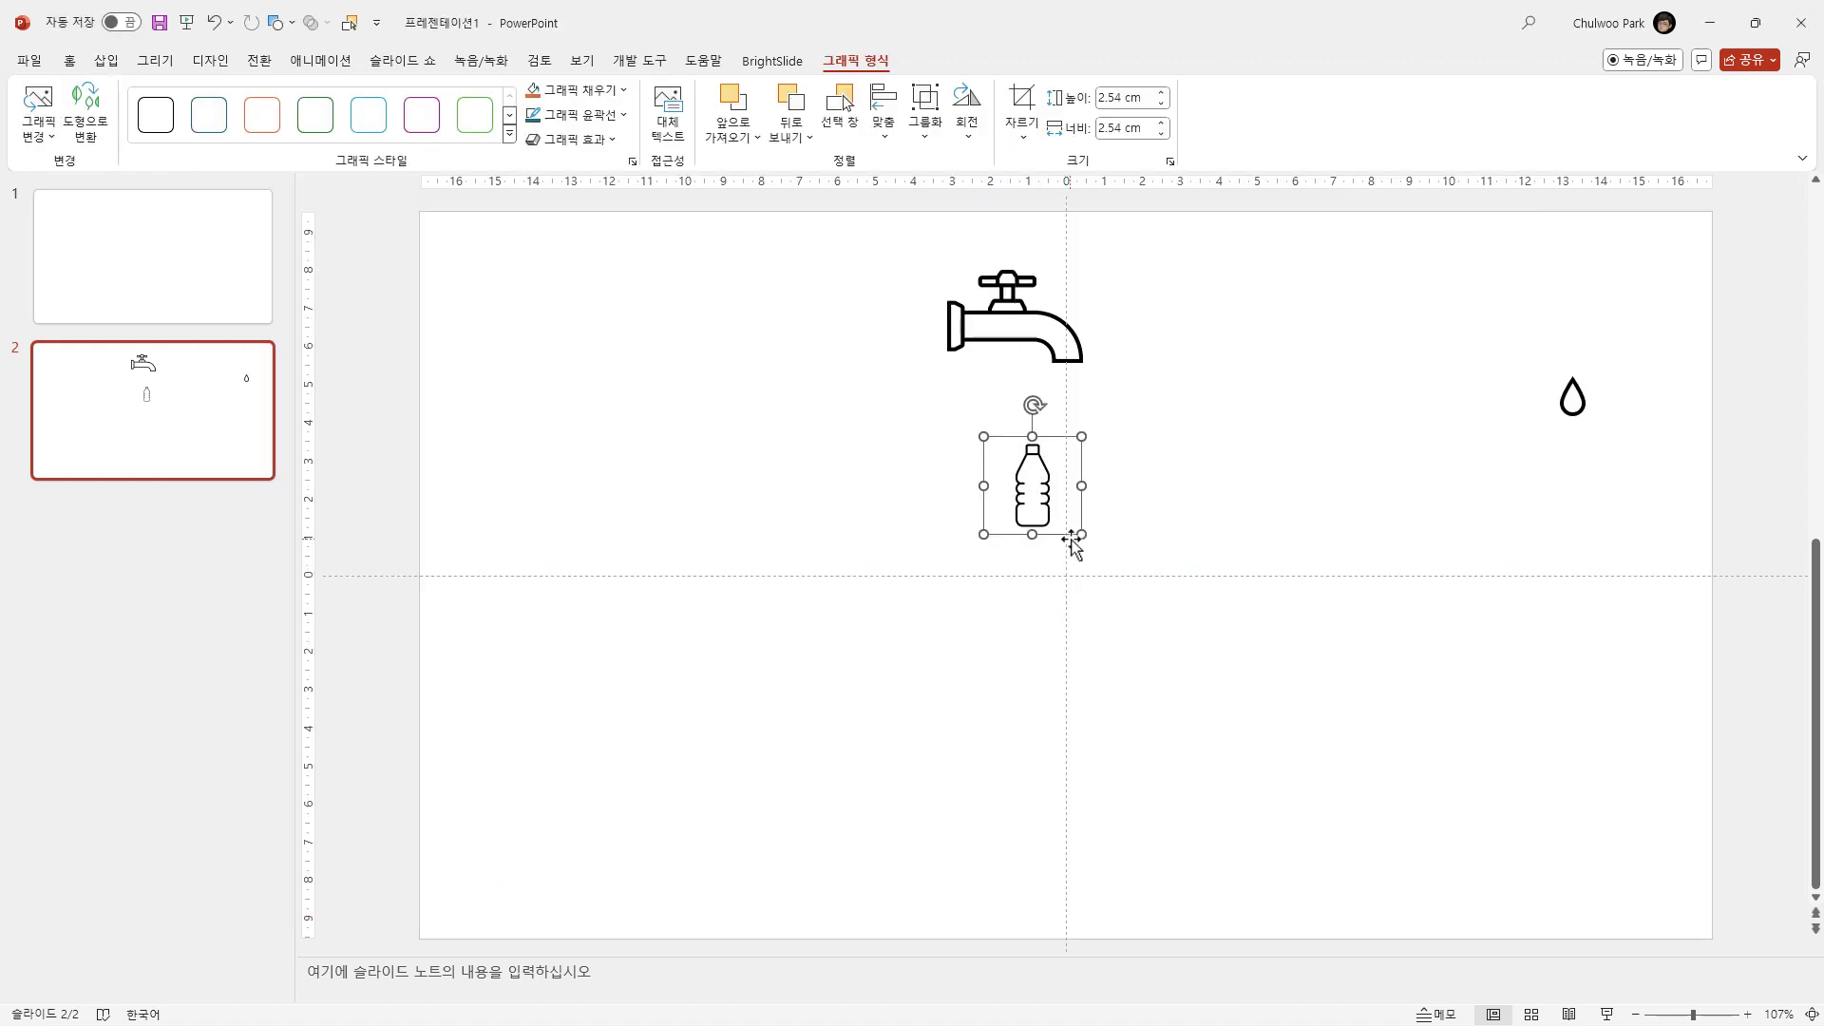
pyautogui.moveTo(1081, 534); pyautogui.dragTo(1371, 800)
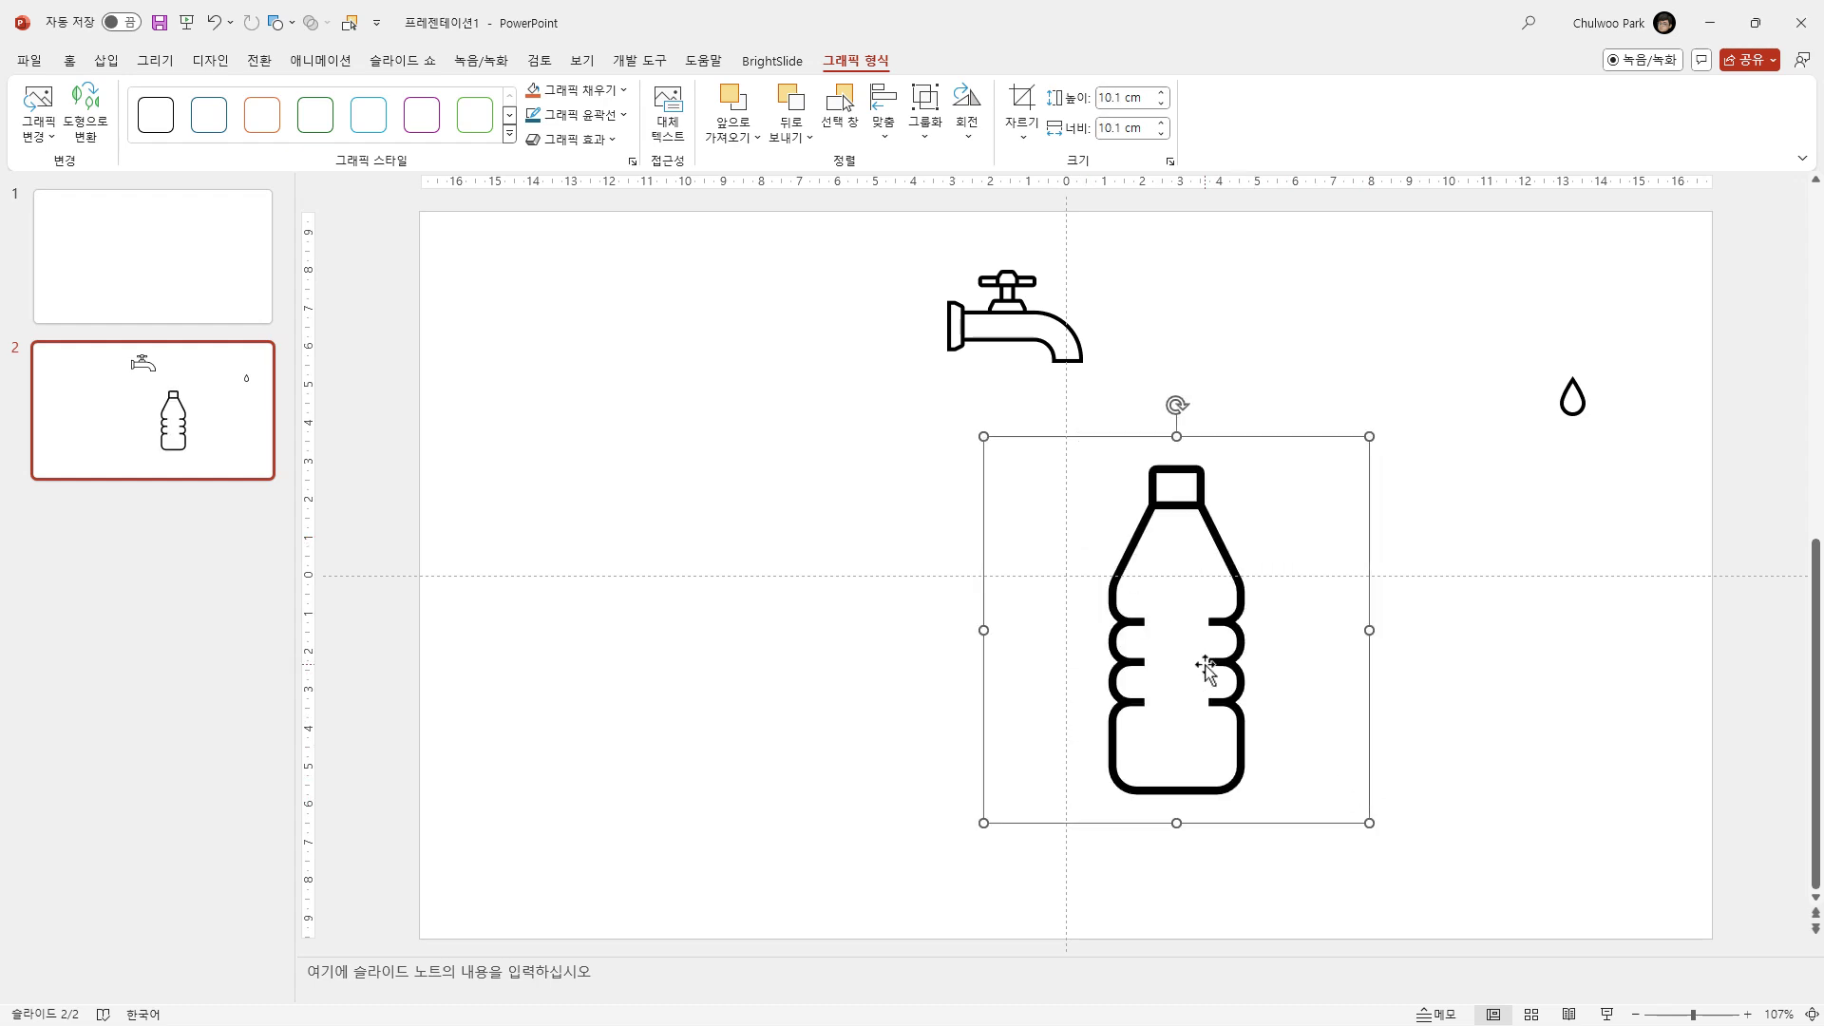
pyautogui.moveTo(1209, 664); pyautogui.dragTo(1097, 597)
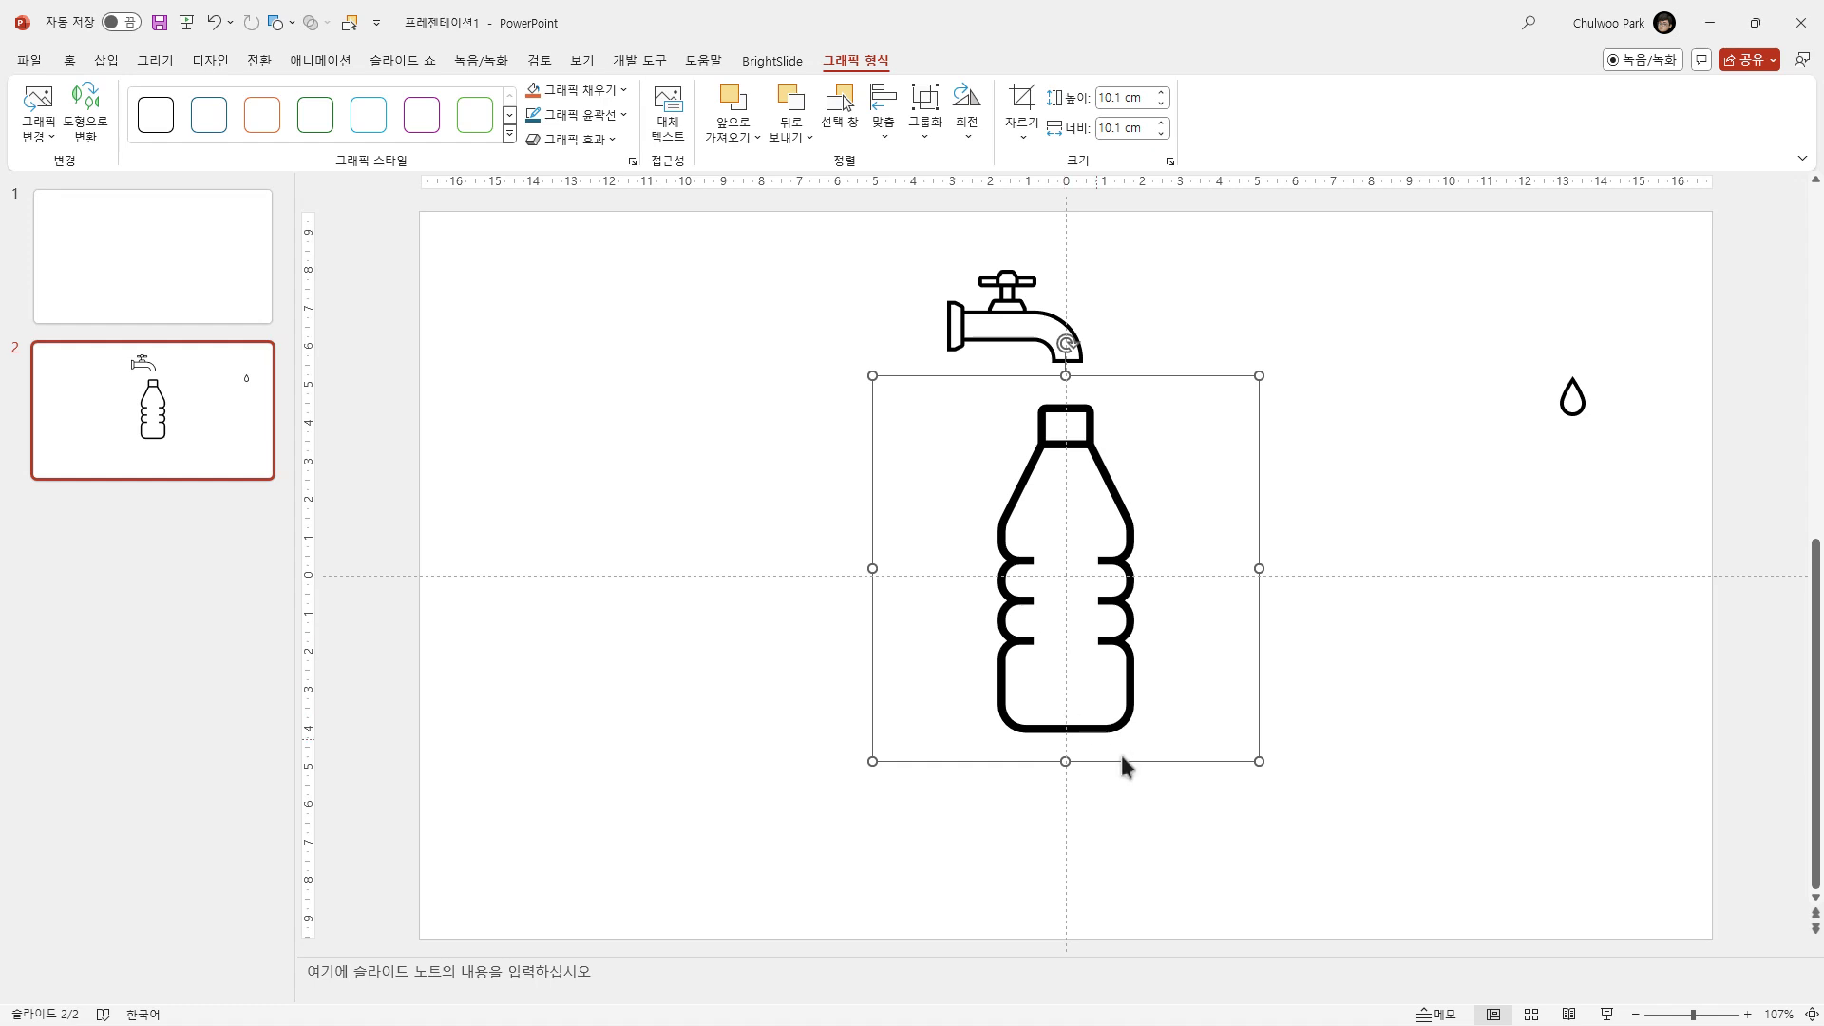
# Step: Duplicate the bottle horizontally, placing the copy about 10 cm to the right of the original
pyautogui.click(1200, 822)
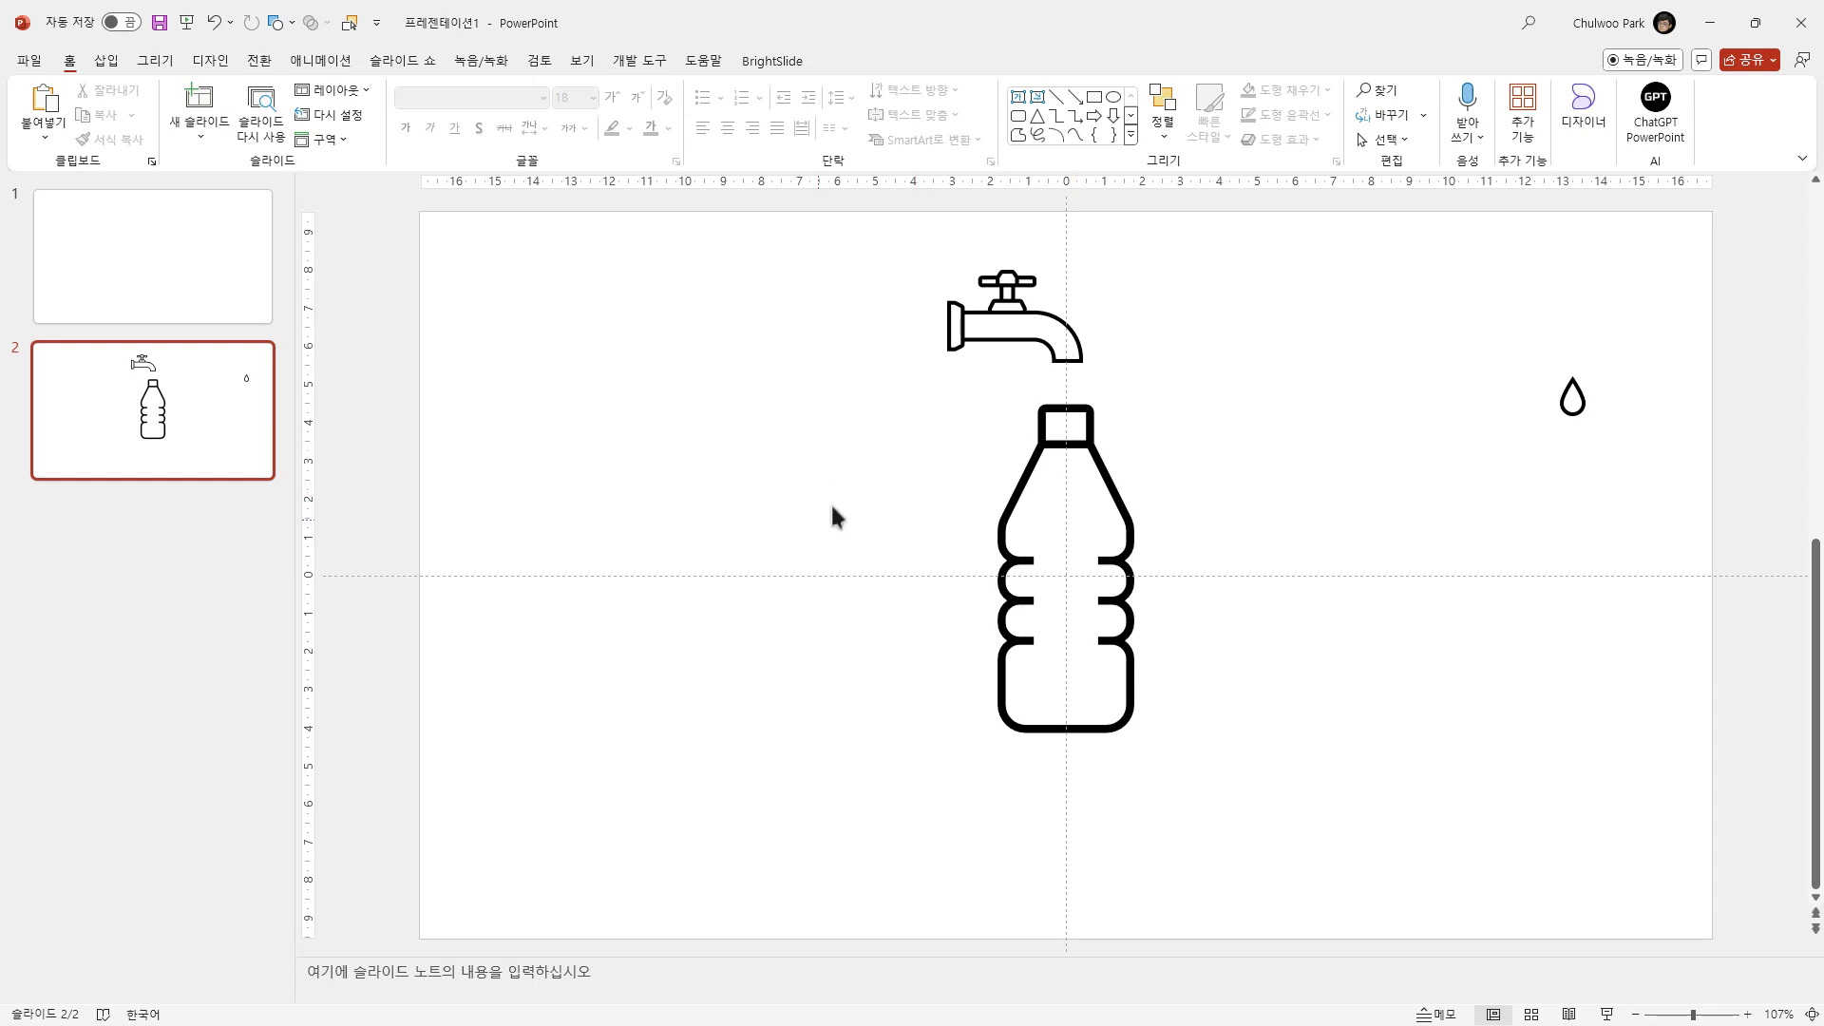
pyautogui.click(999, 531)
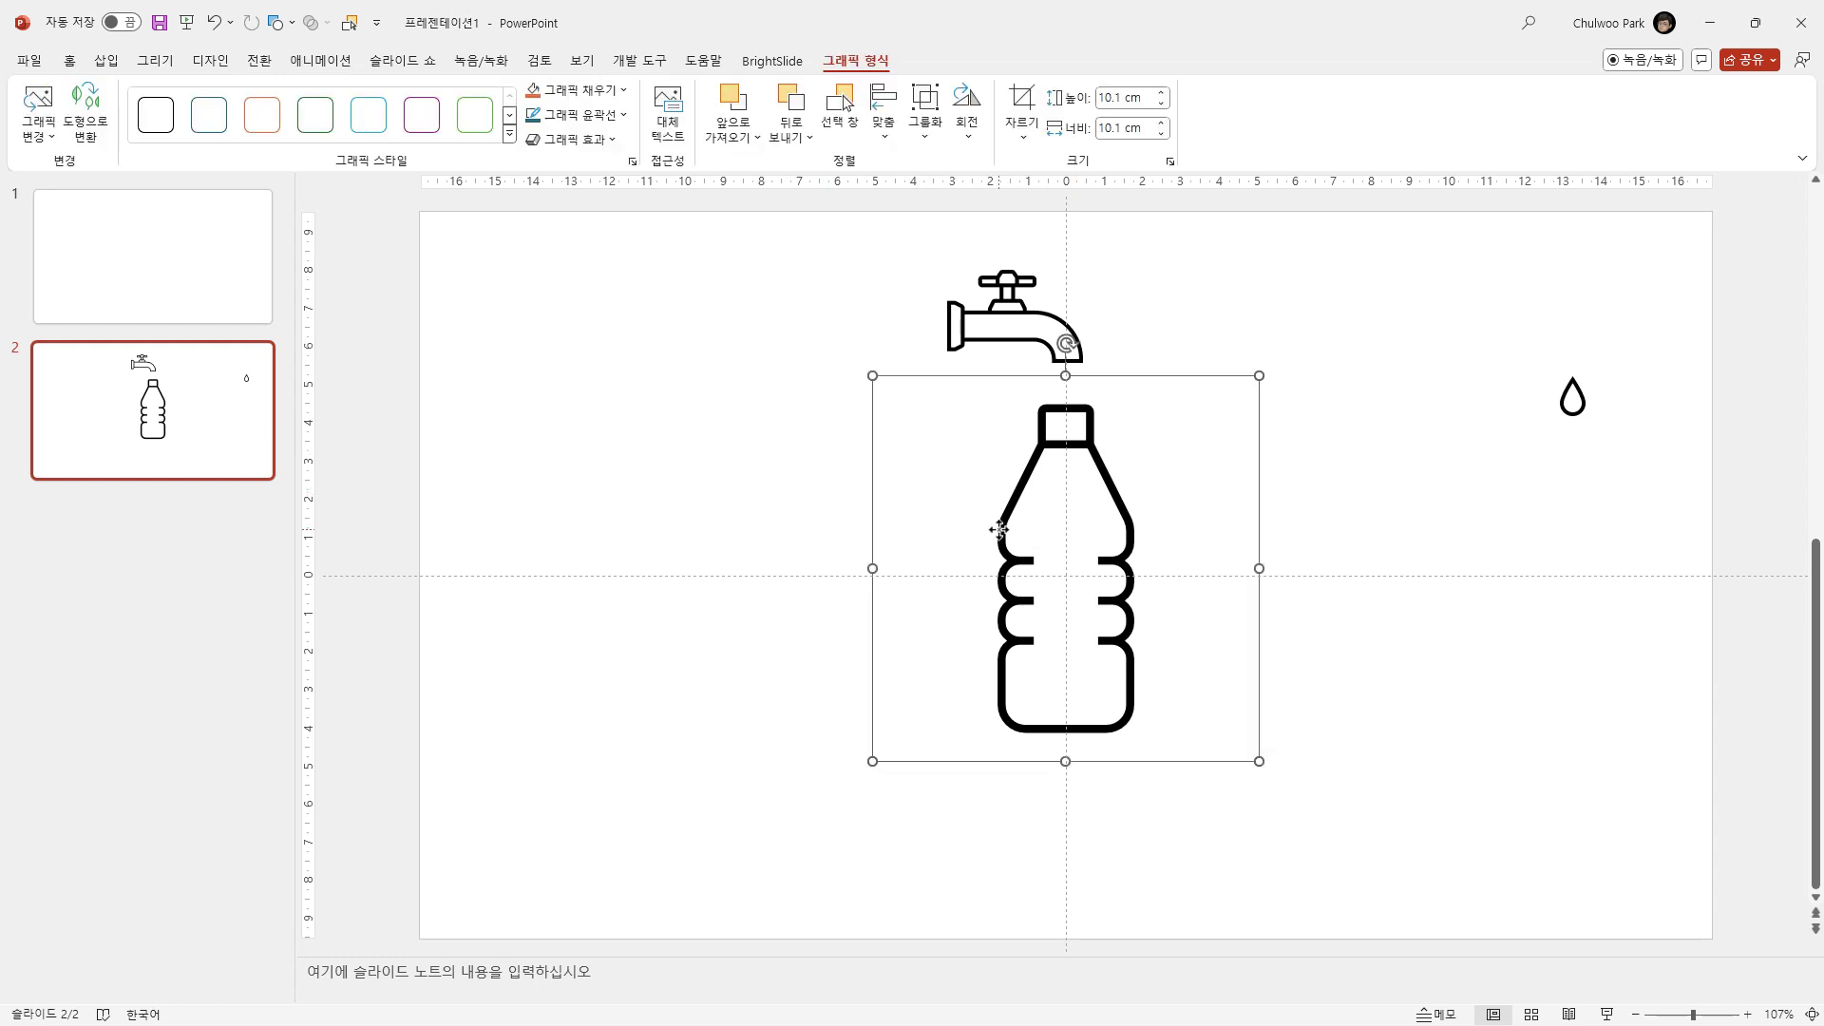
pyautogui.moveTo(999, 531); pyautogui.dragTo(1400, 717)
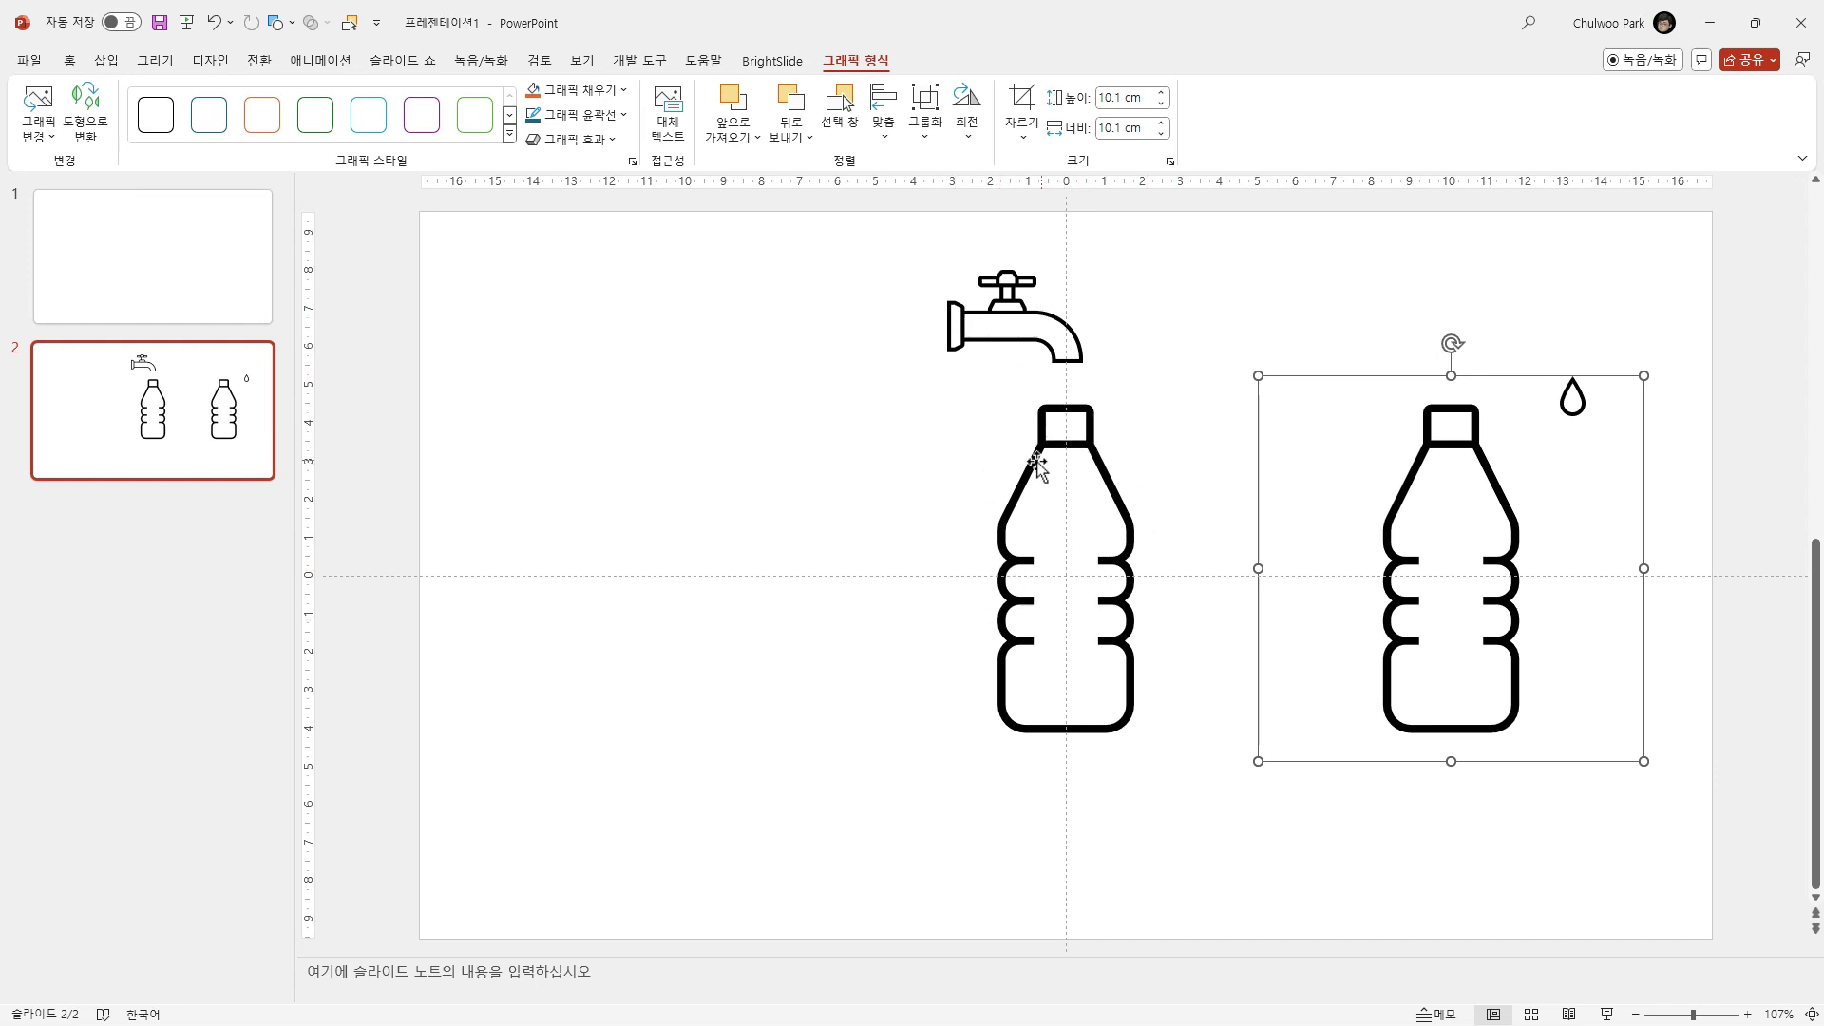
# Step: Ungroup the bottle beneath the faucet, converting it into a Microsoft Office drawing object
pyautogui.click(1012, 557)
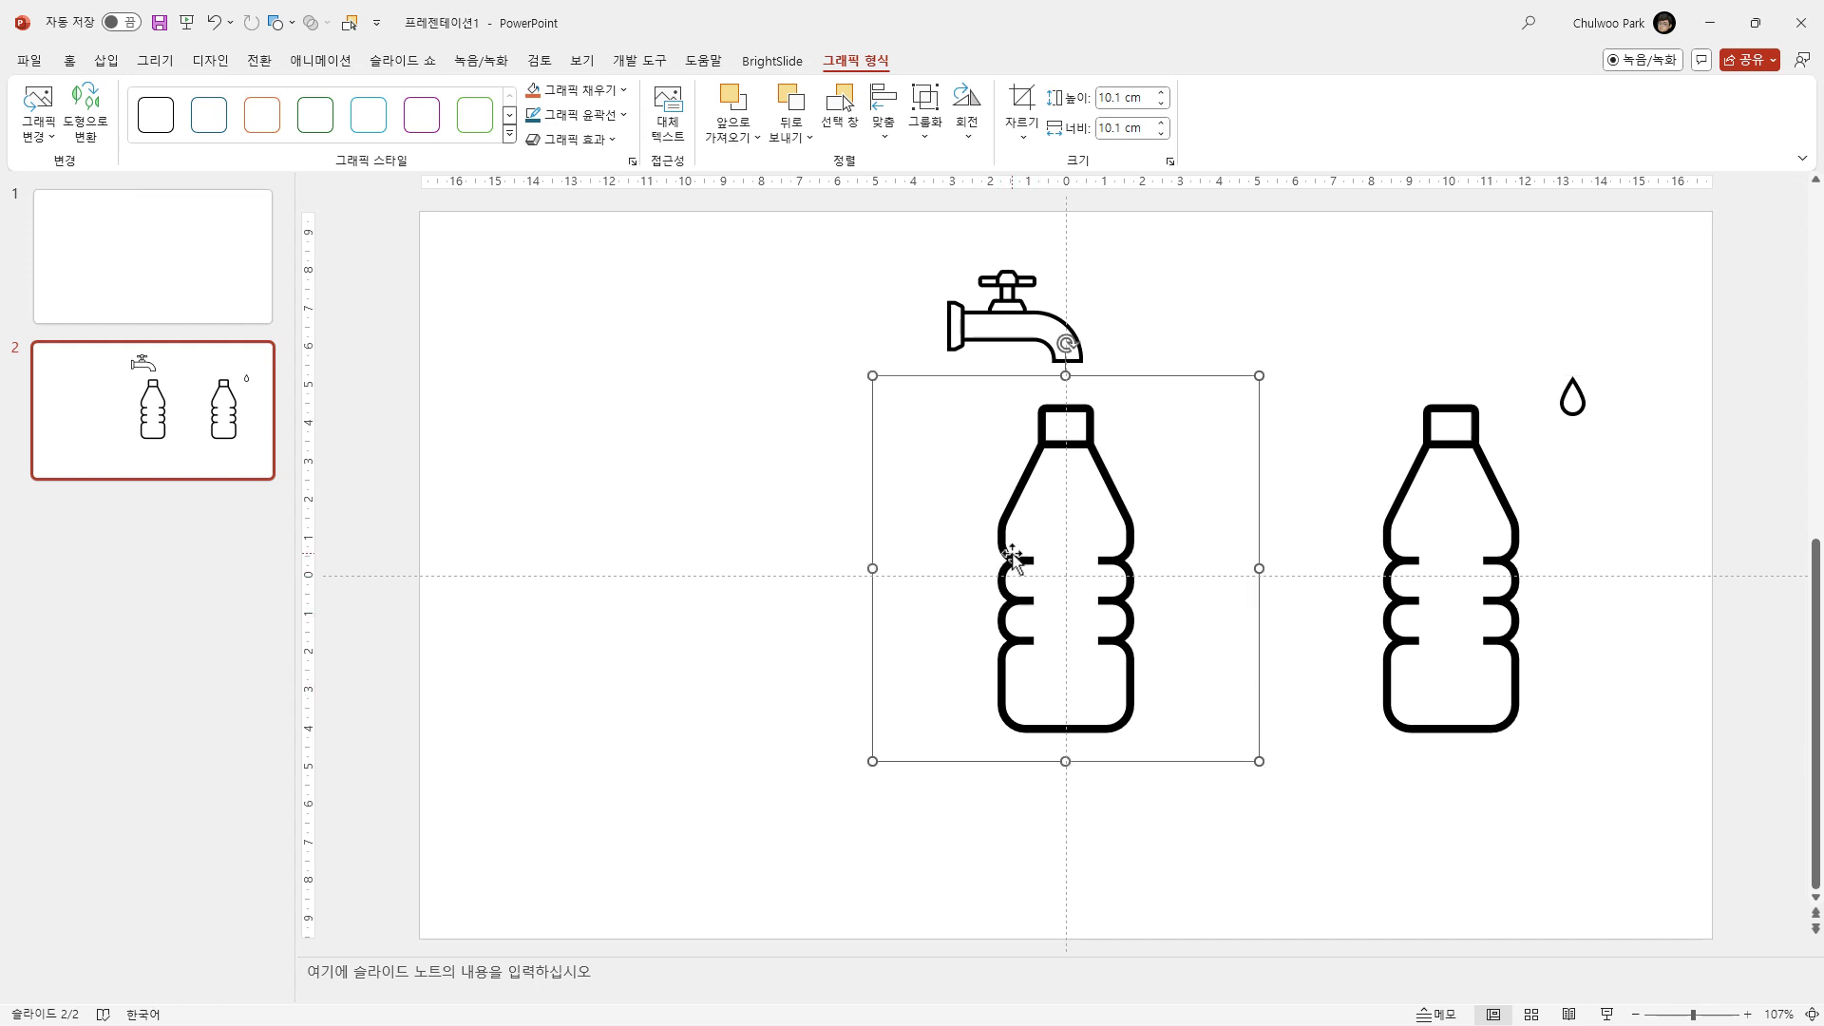
pyautogui.rightClick(1013, 556)
pyautogui.moveTo(1182, 289)
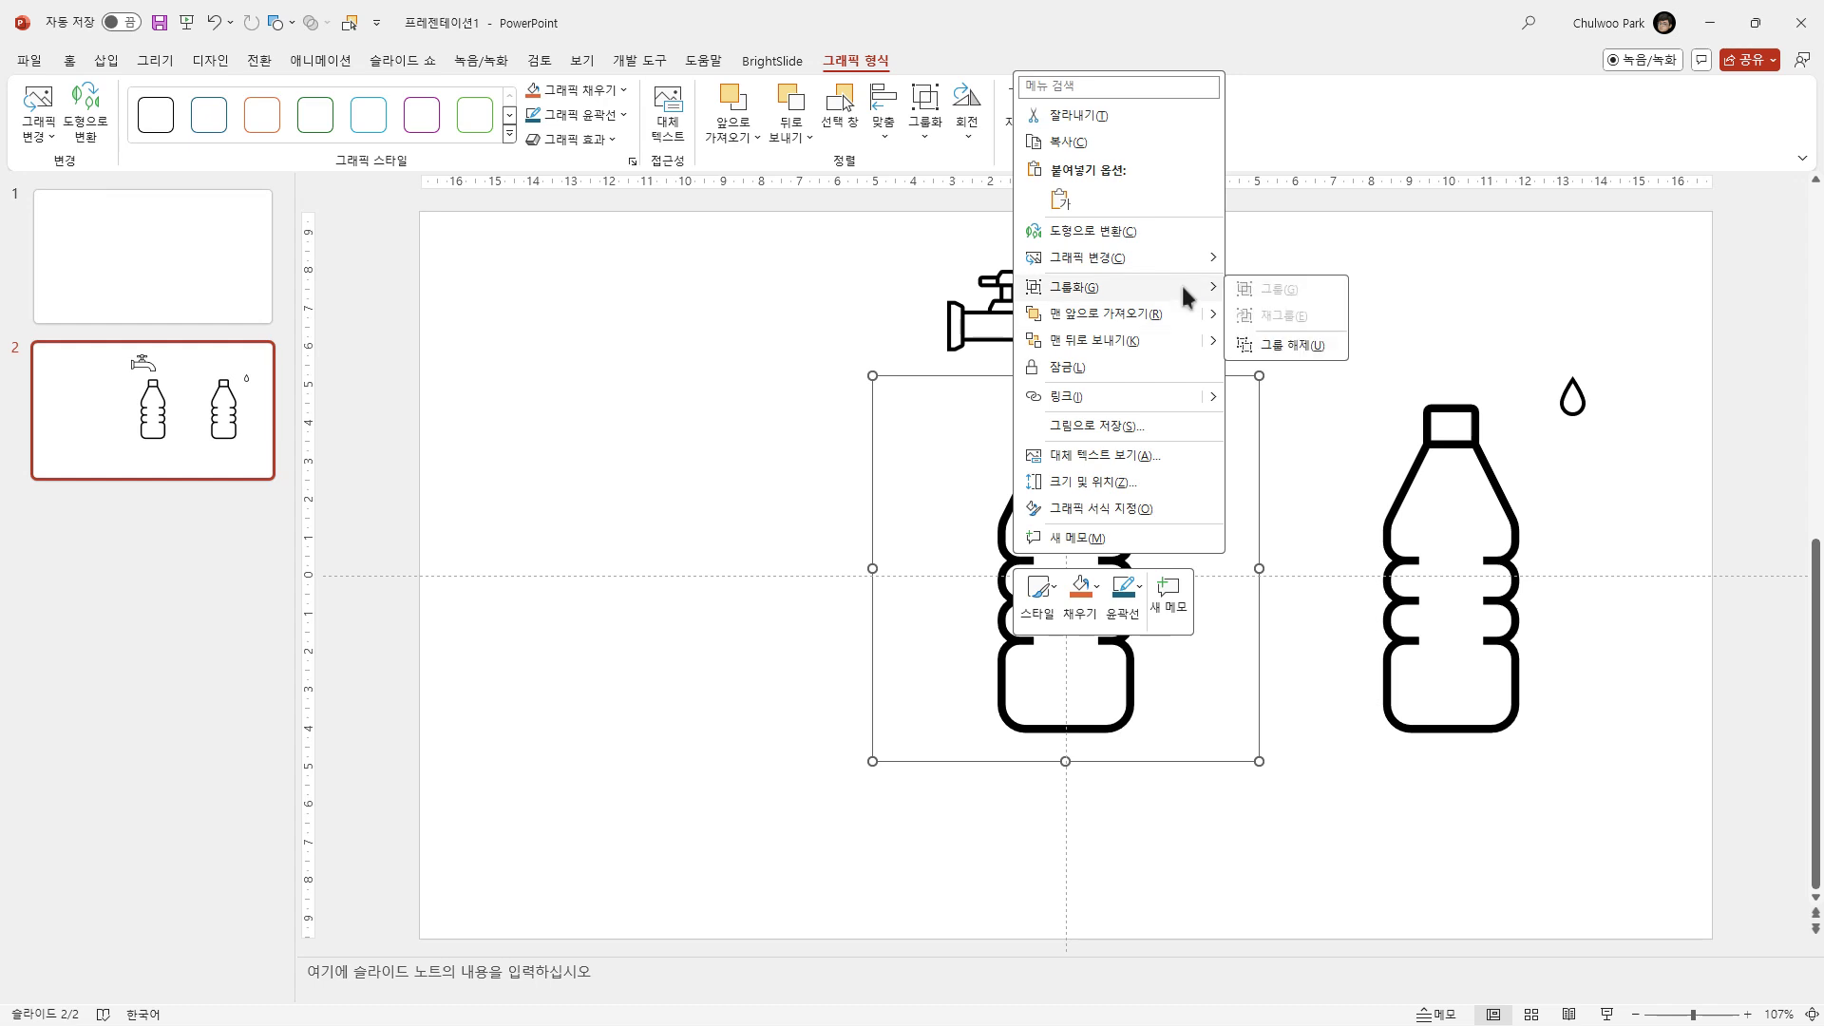
pyautogui.click(1296, 334)
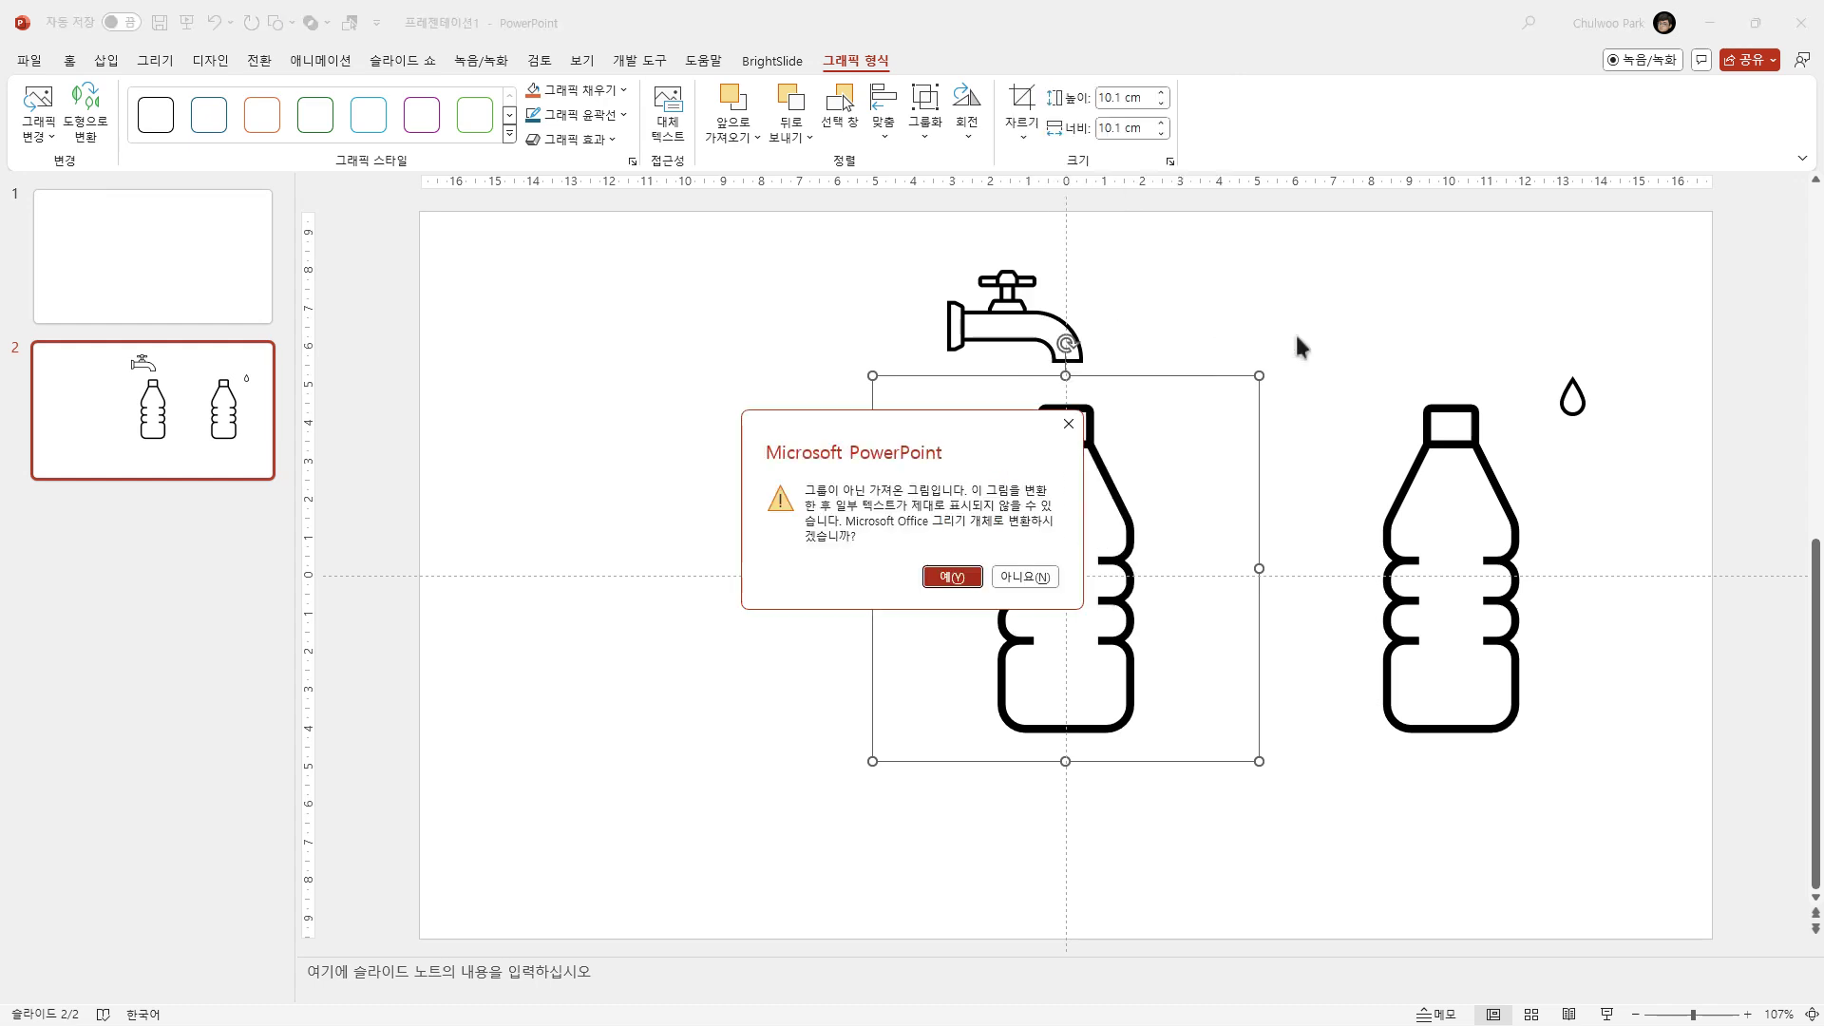
pyautogui.click(952, 577)
pyautogui.click(1242, 652)
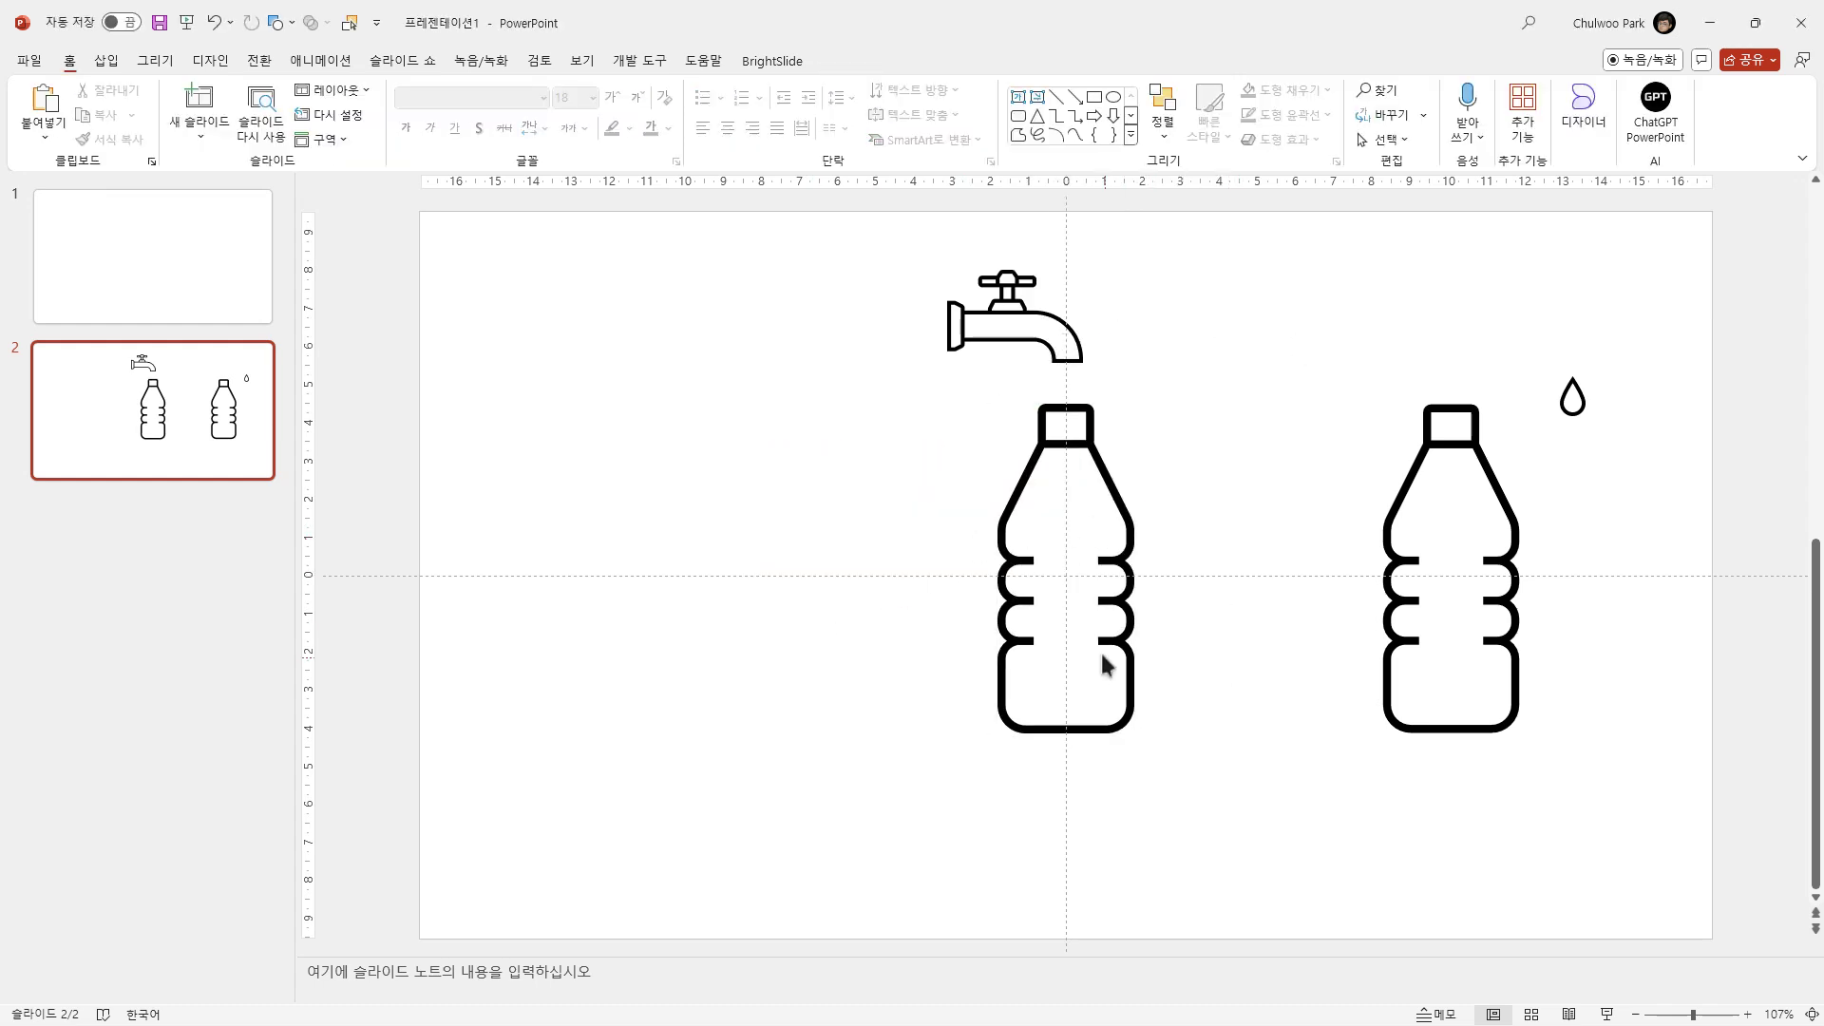
# Step: Duplicate the bottle beneath the faucet and place the copy to its left, aligned with the original's top and bottom edges
pyautogui.click(1110, 643)
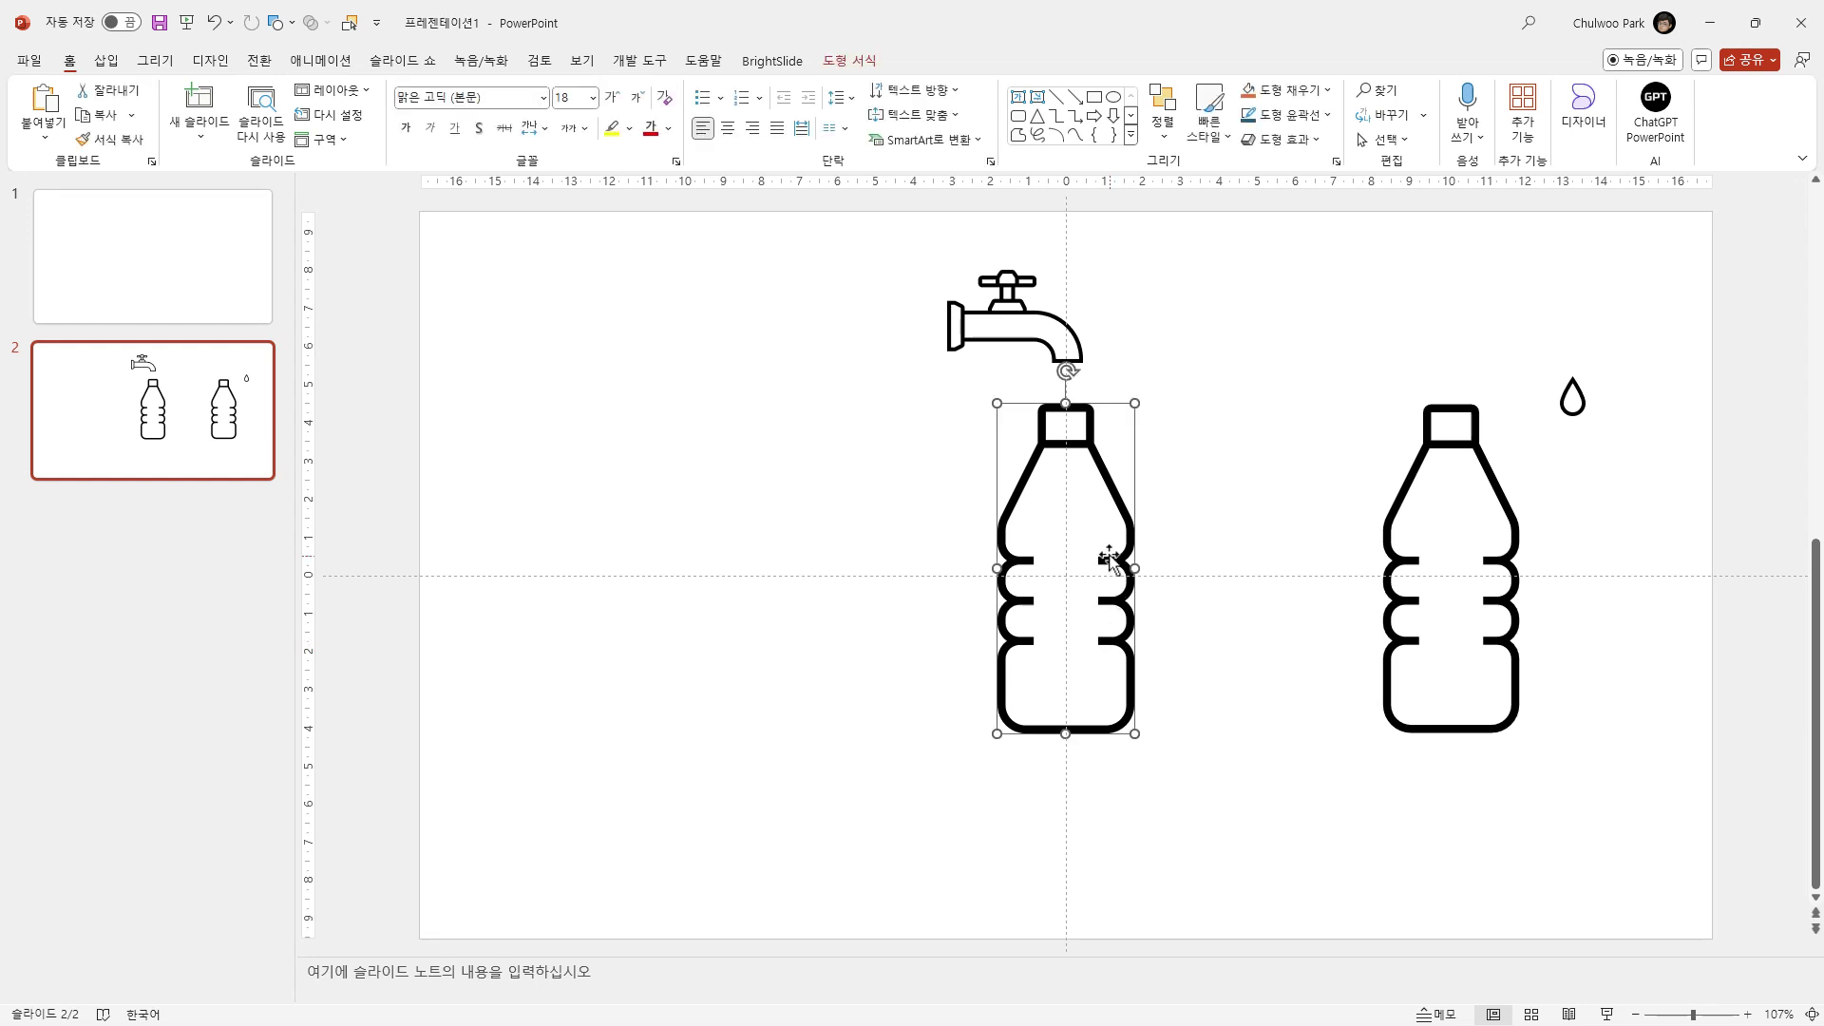
pyautogui.rightClick(1110, 560)
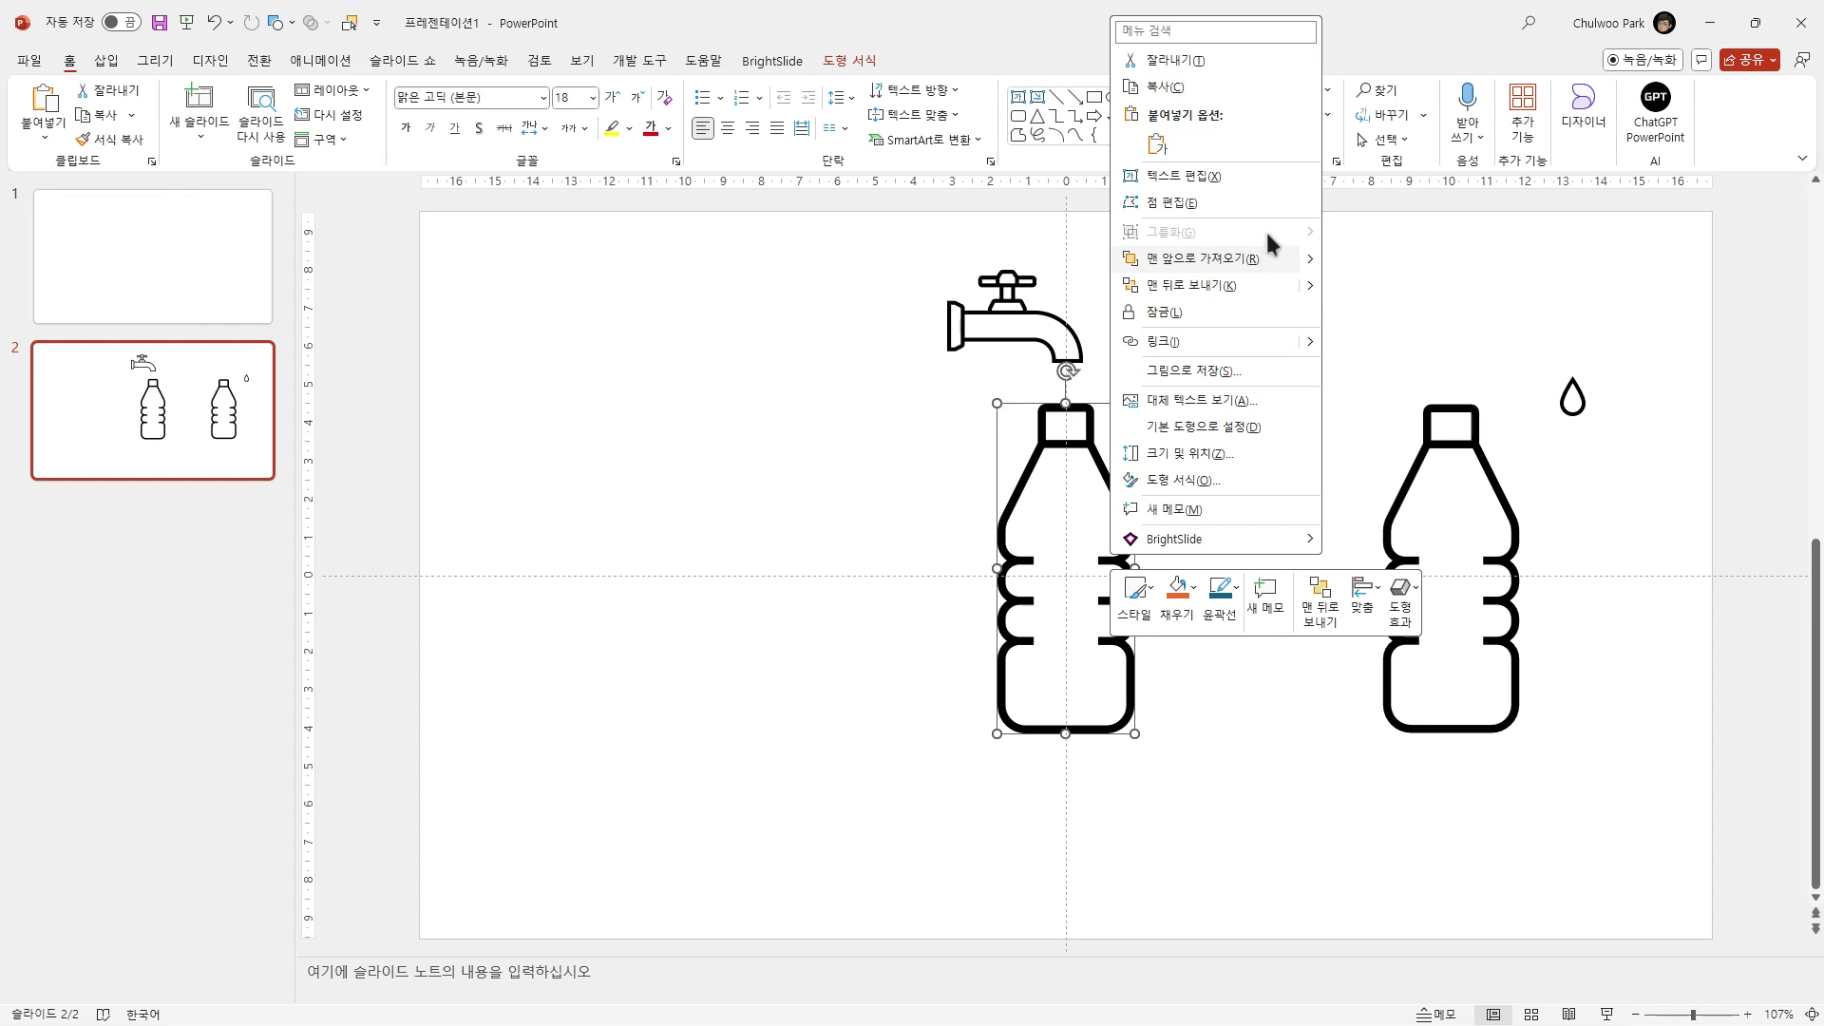
pyautogui.click(1175, 653)
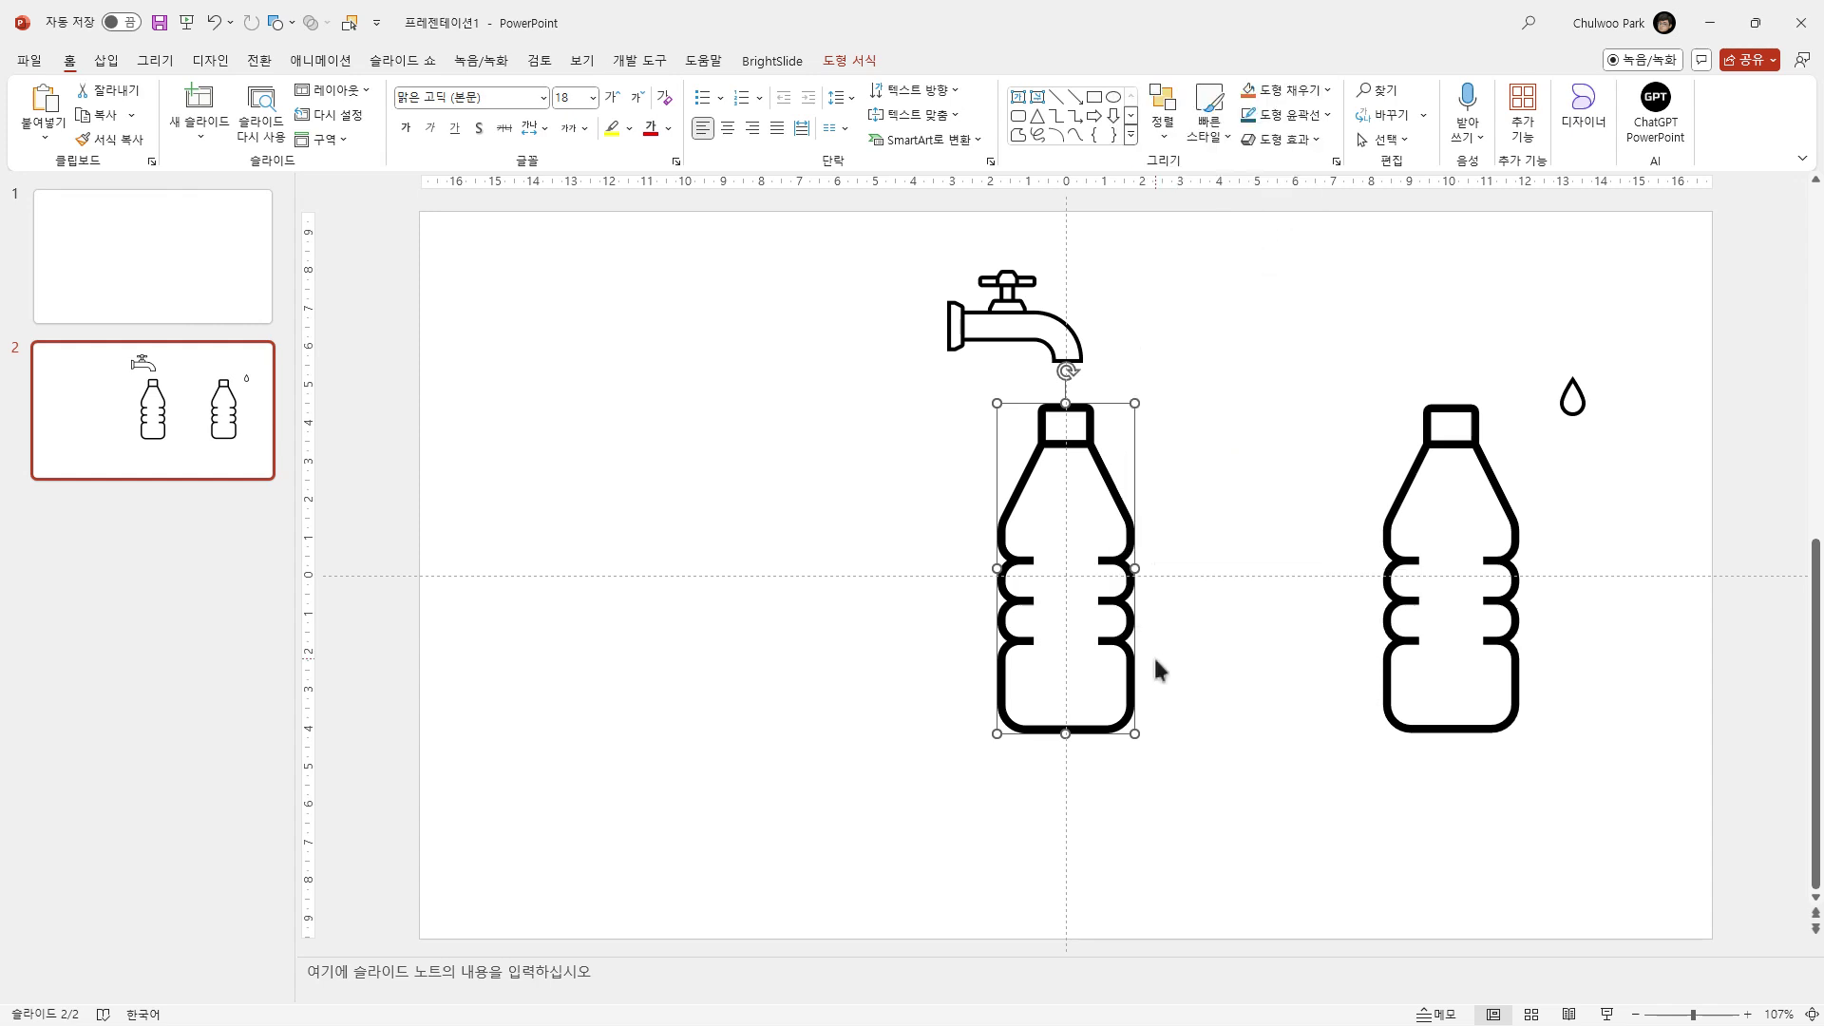
pyautogui.hotkey('ctrl', 'd')
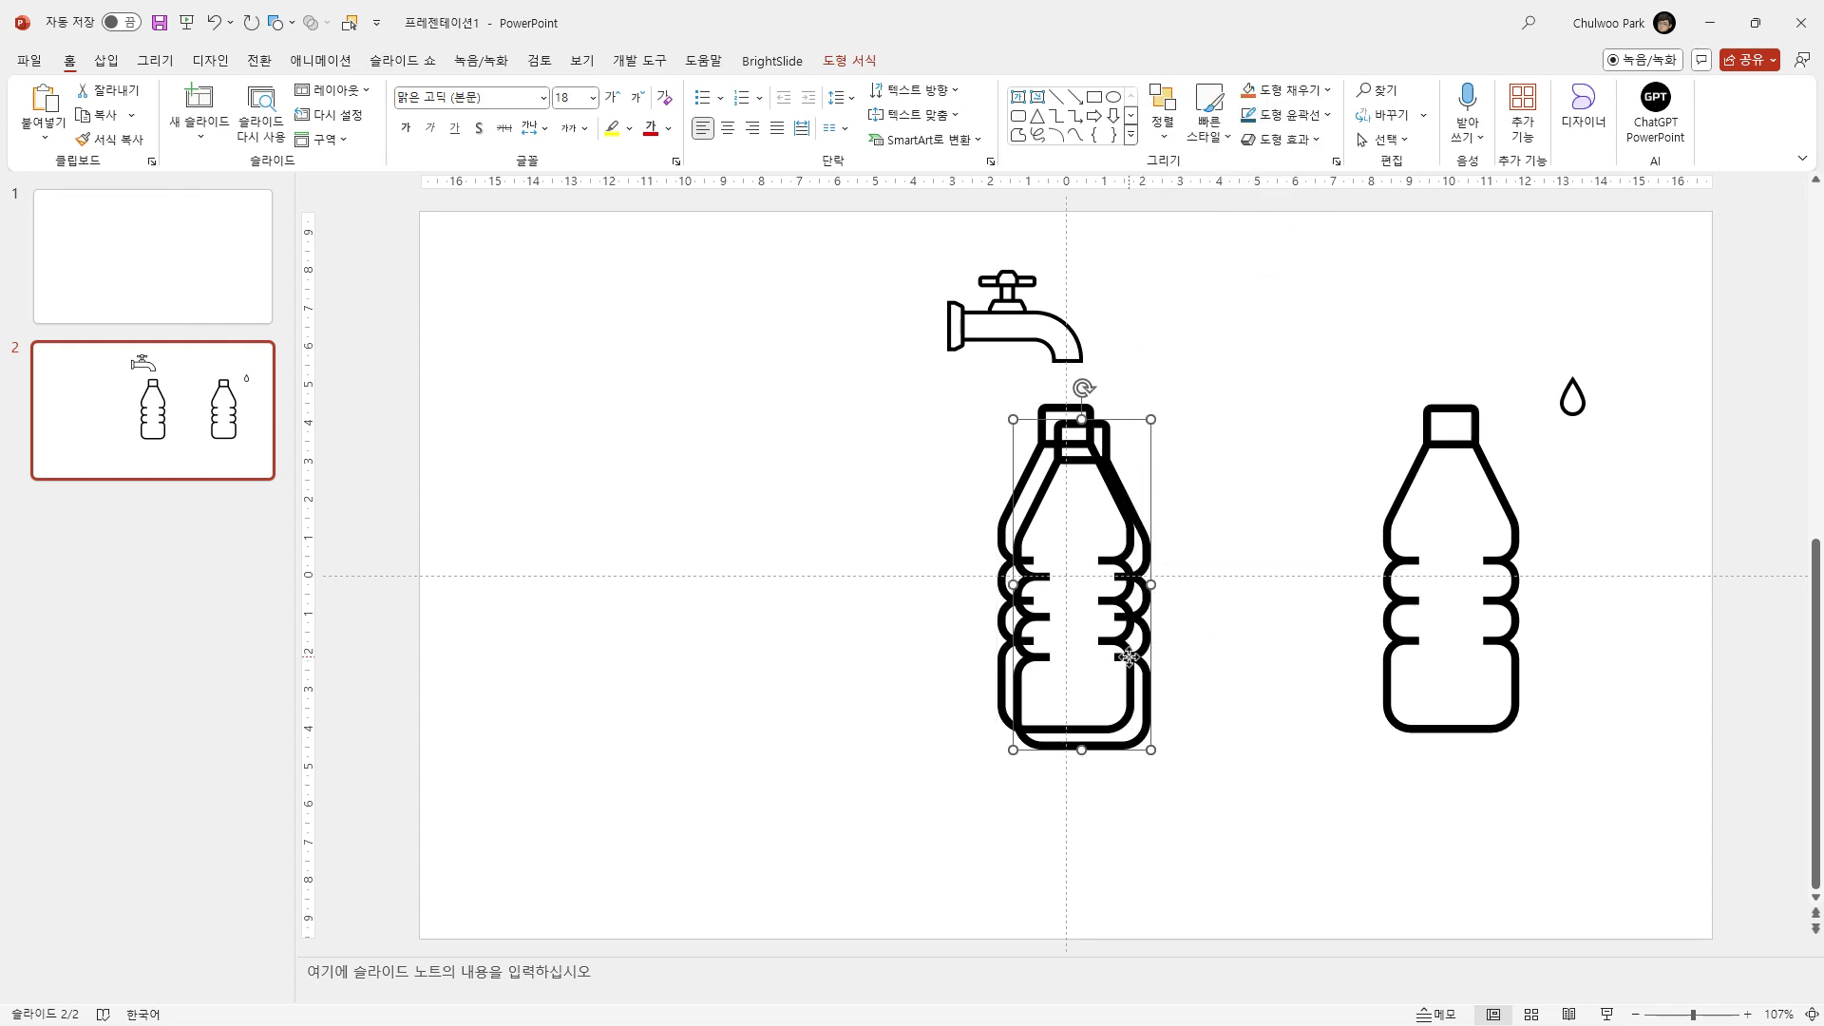
pyautogui.moveTo(1131, 760); pyautogui.dragTo(754, 745)
pyautogui.click(682, 549)
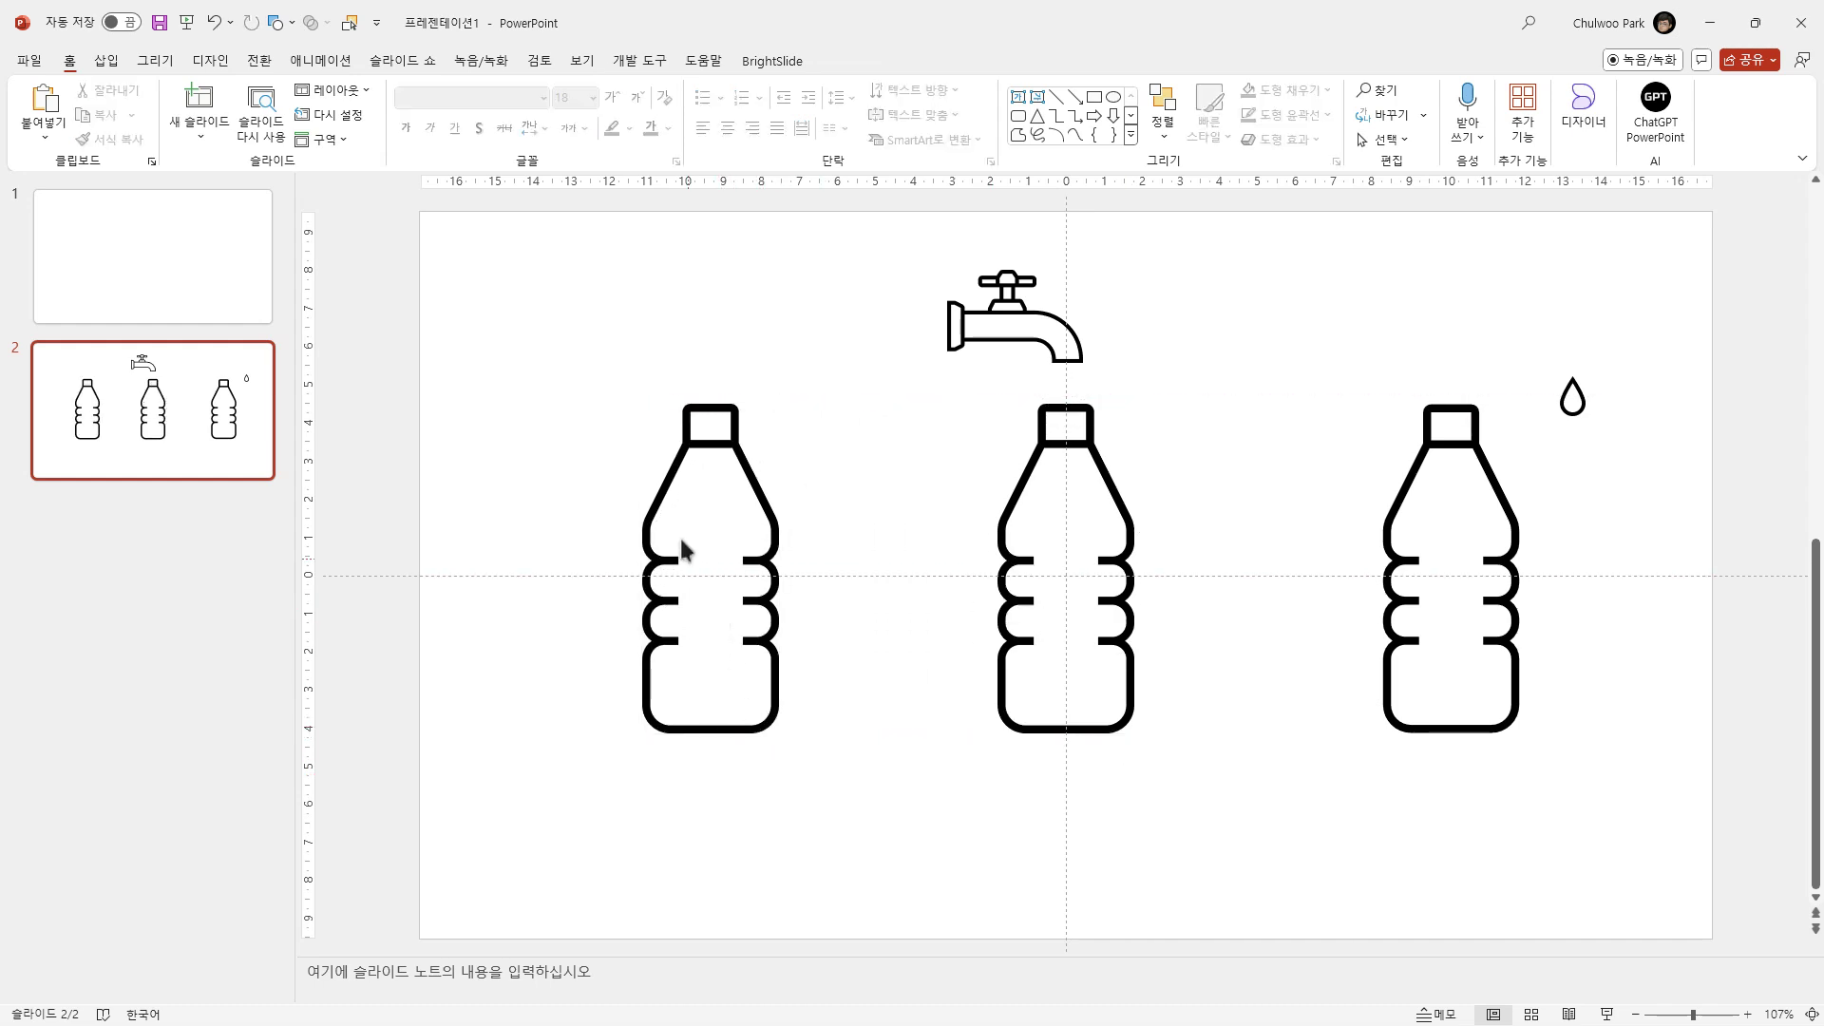
pyautogui.moveTo(708, 452)
pyautogui.mouseDown()
pyautogui.moveTo(655, 415)
pyautogui.moveTo(699, 439)
pyautogui.mouseUp()
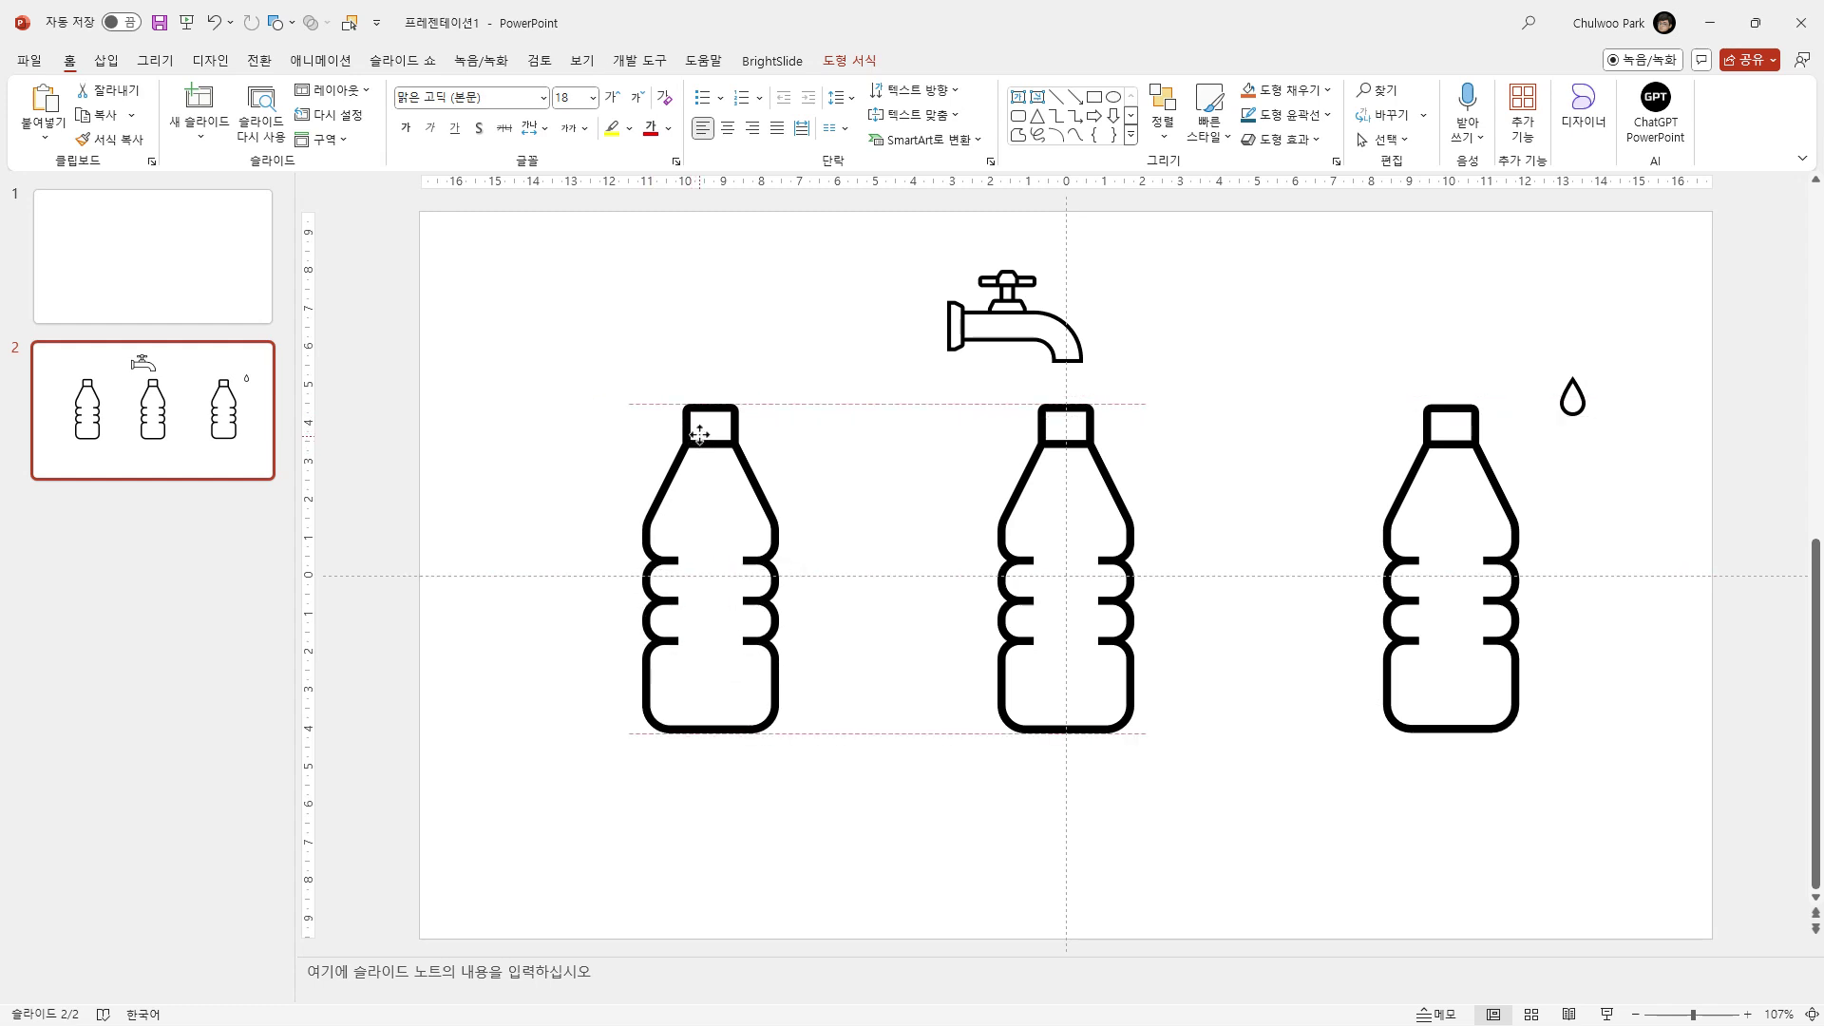
pyautogui.click(1491, 581)
pyautogui.click(1106, 627)
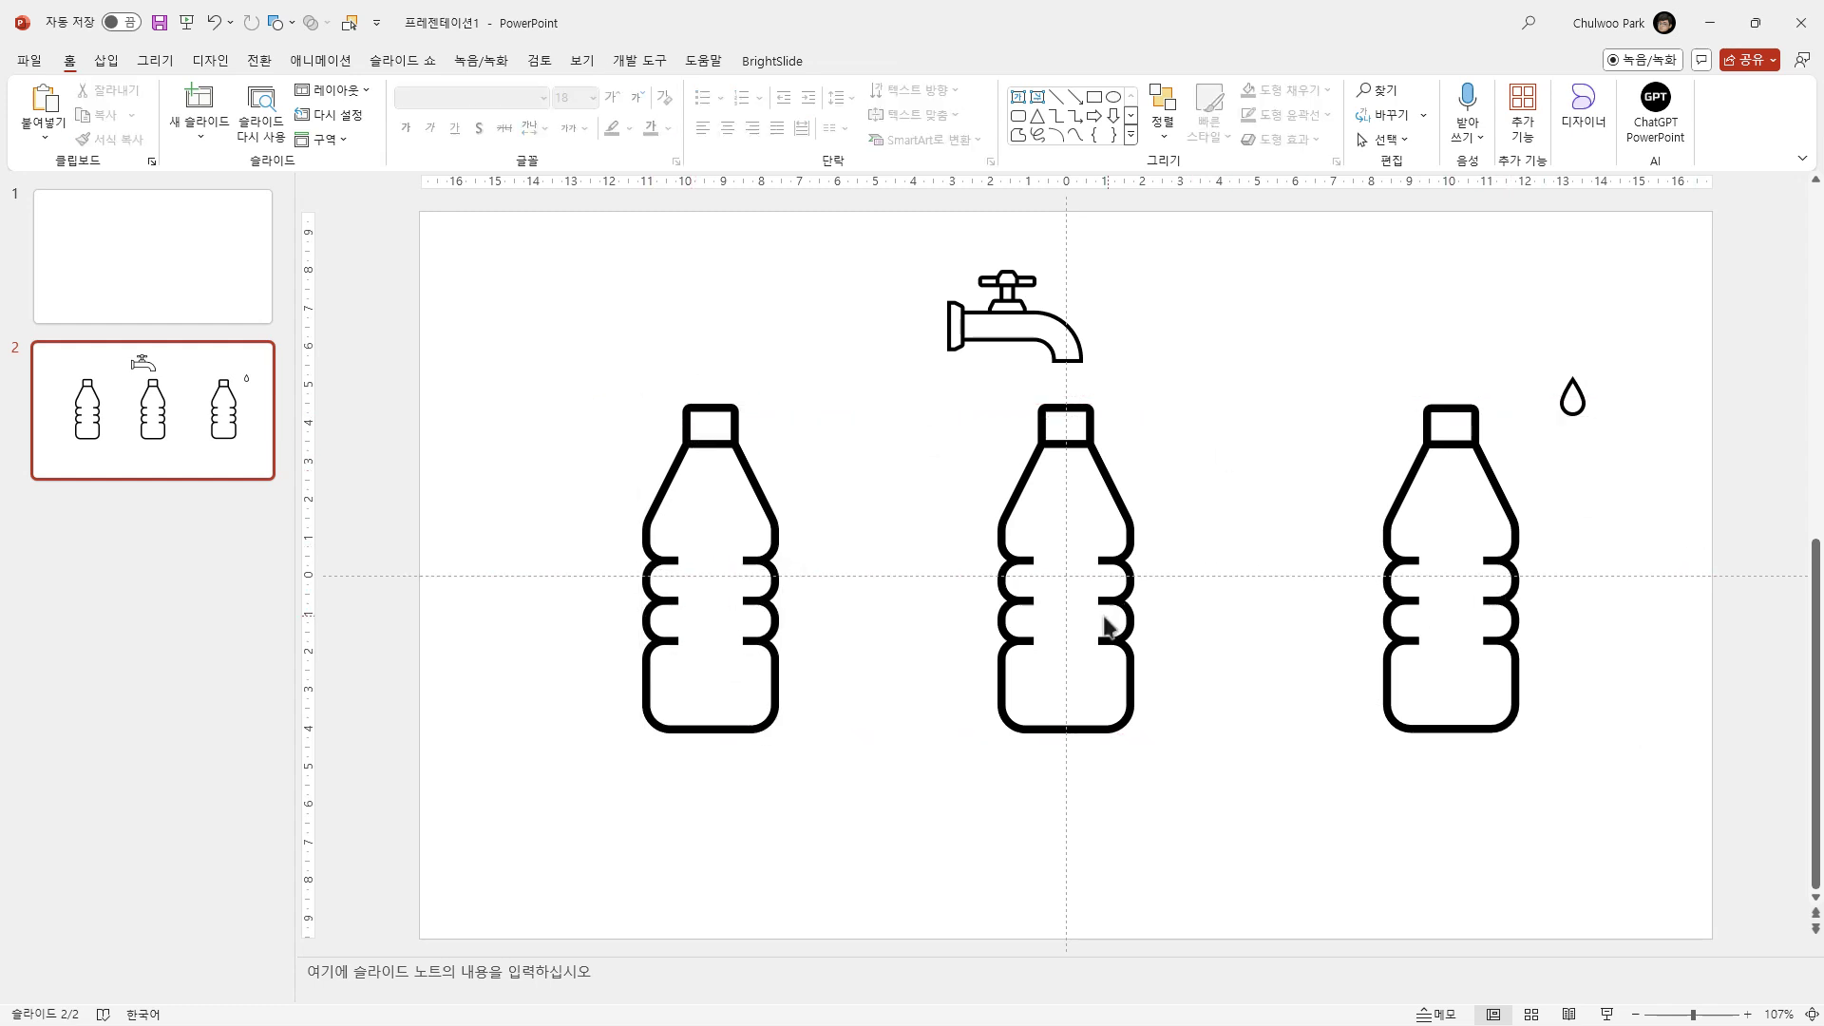
pyautogui.click(1024, 641)
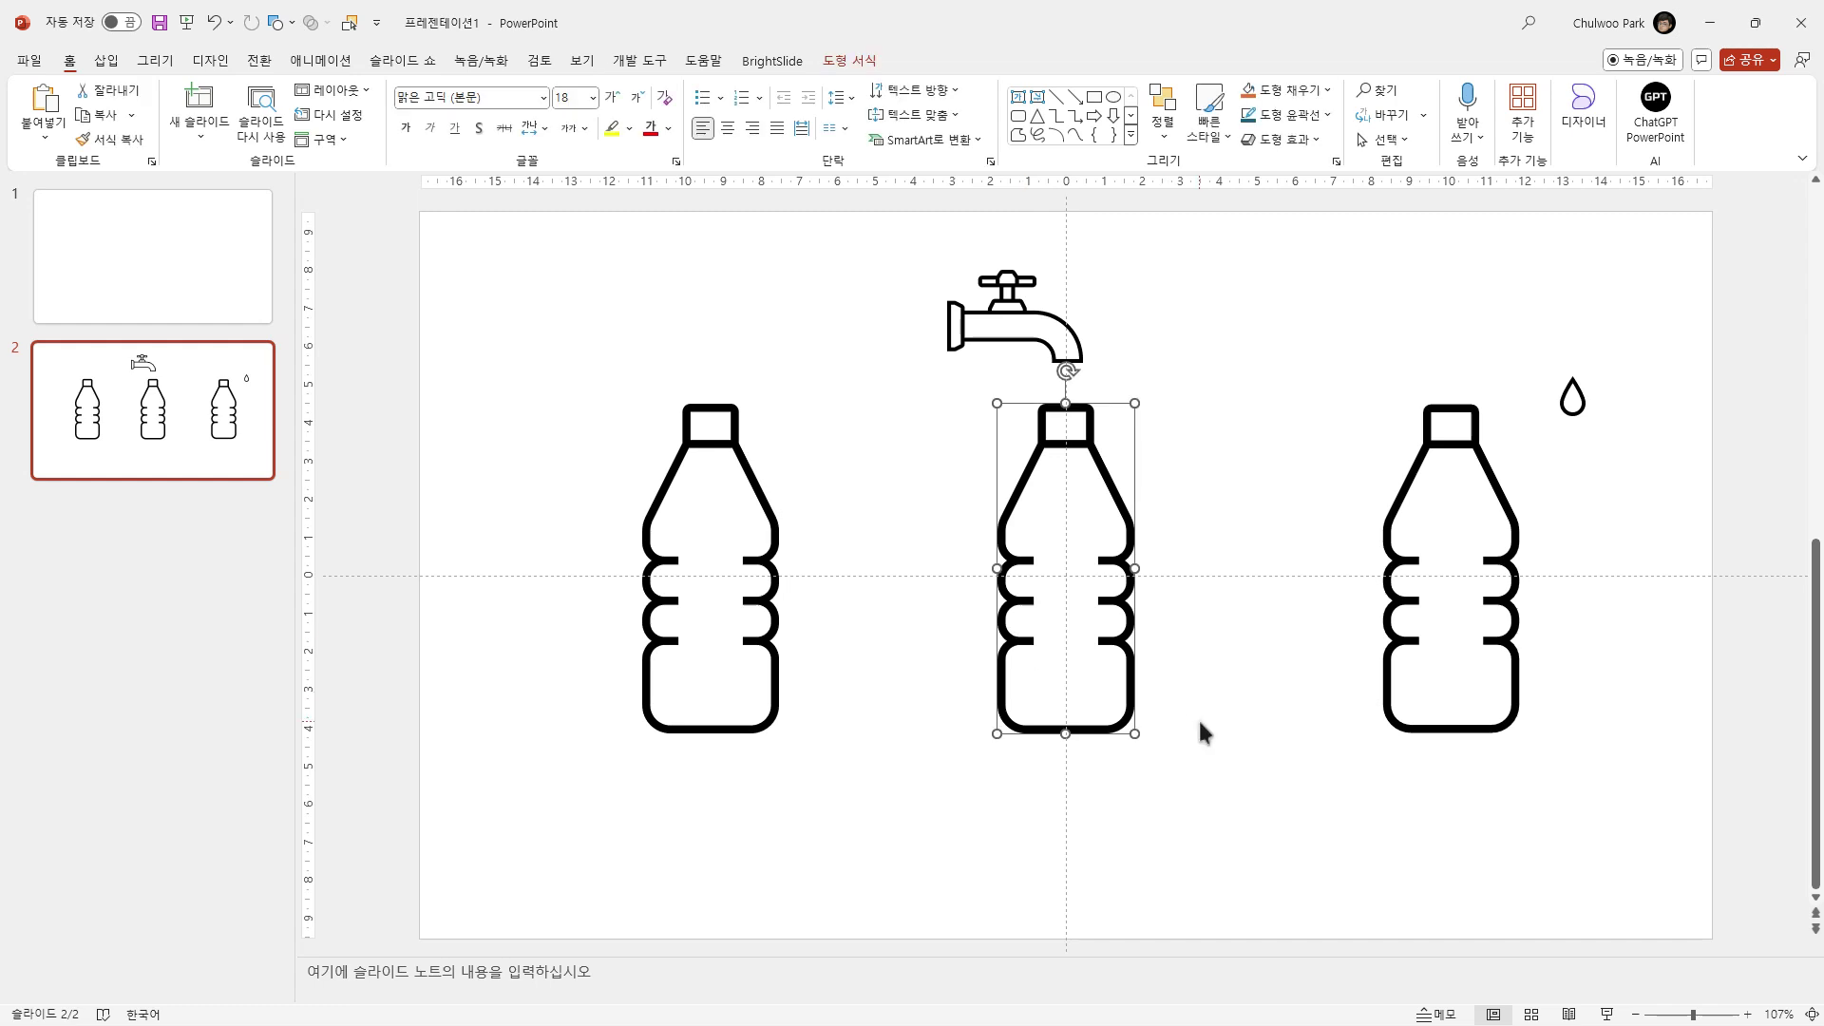
pyautogui.click(1392, 668)
pyautogui.click(1026, 694)
pyautogui.click(979, 720)
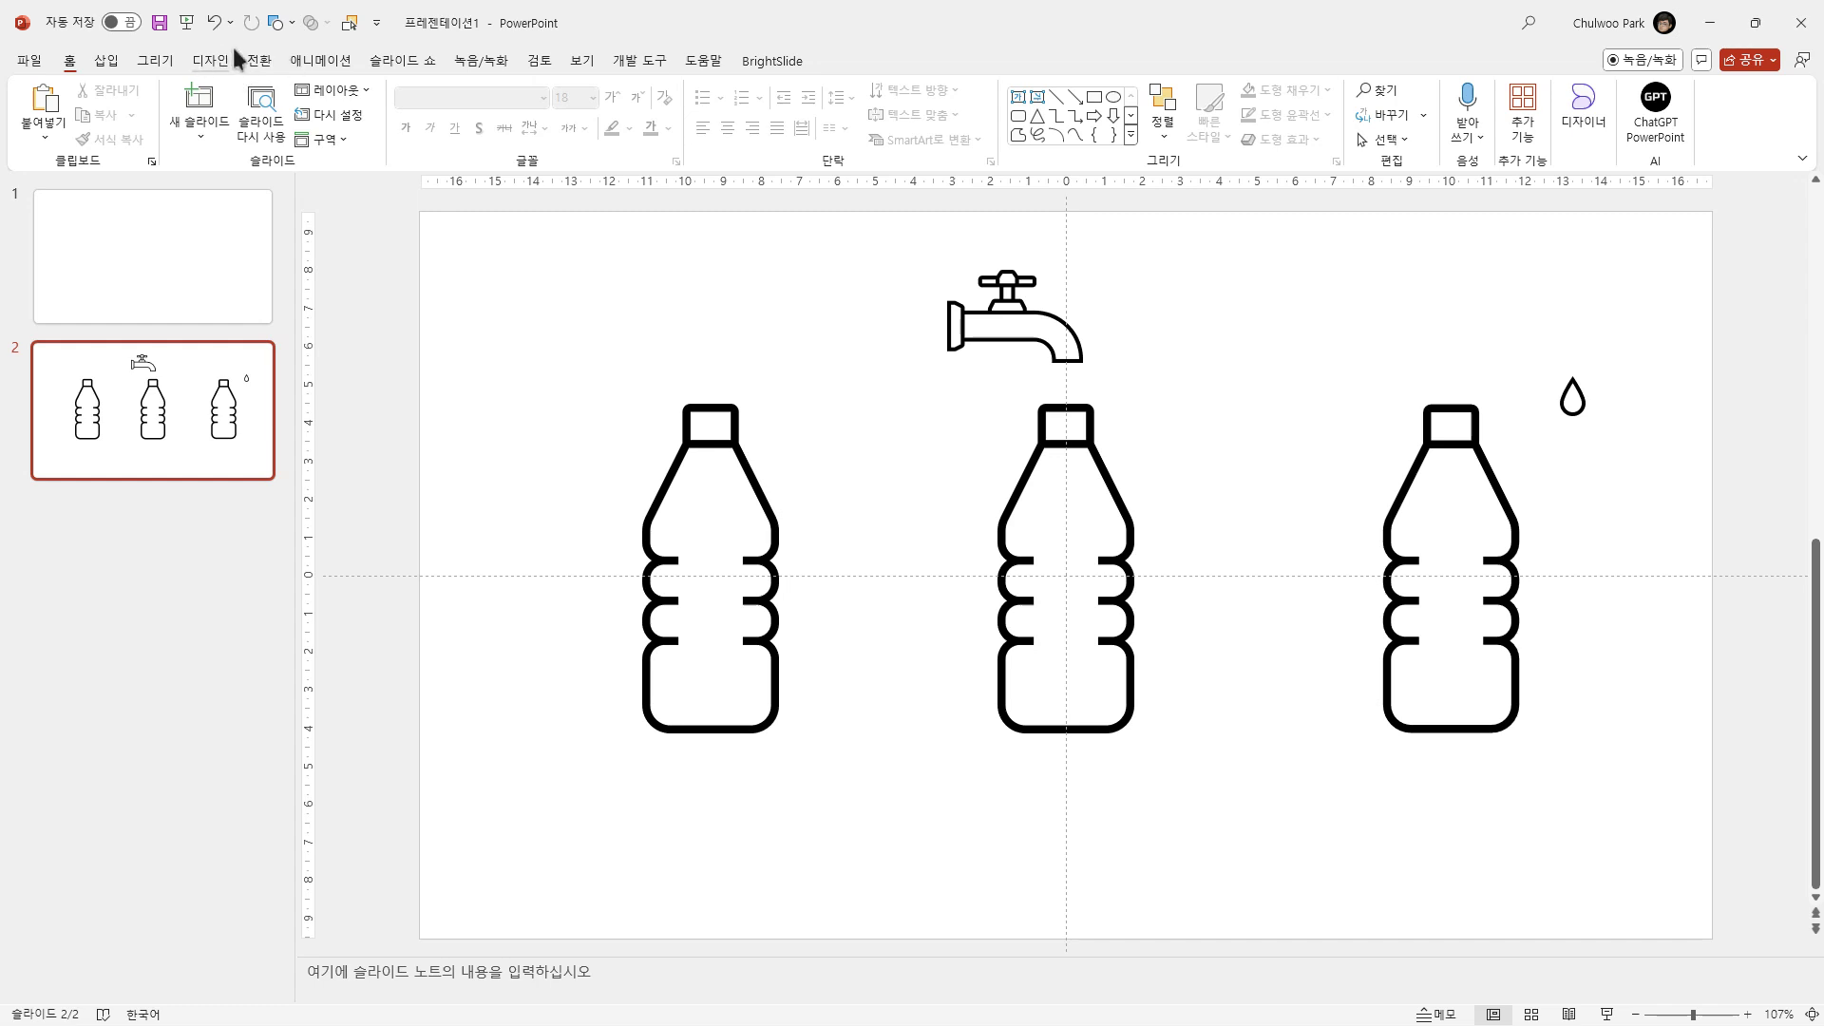
# Step: Draw a rectangle about 10.7 cm high and 7.1 cm wide that completely covers the bottle beneath the faucet
pyautogui.click(293, 22)
pyautogui.click(348, 71)
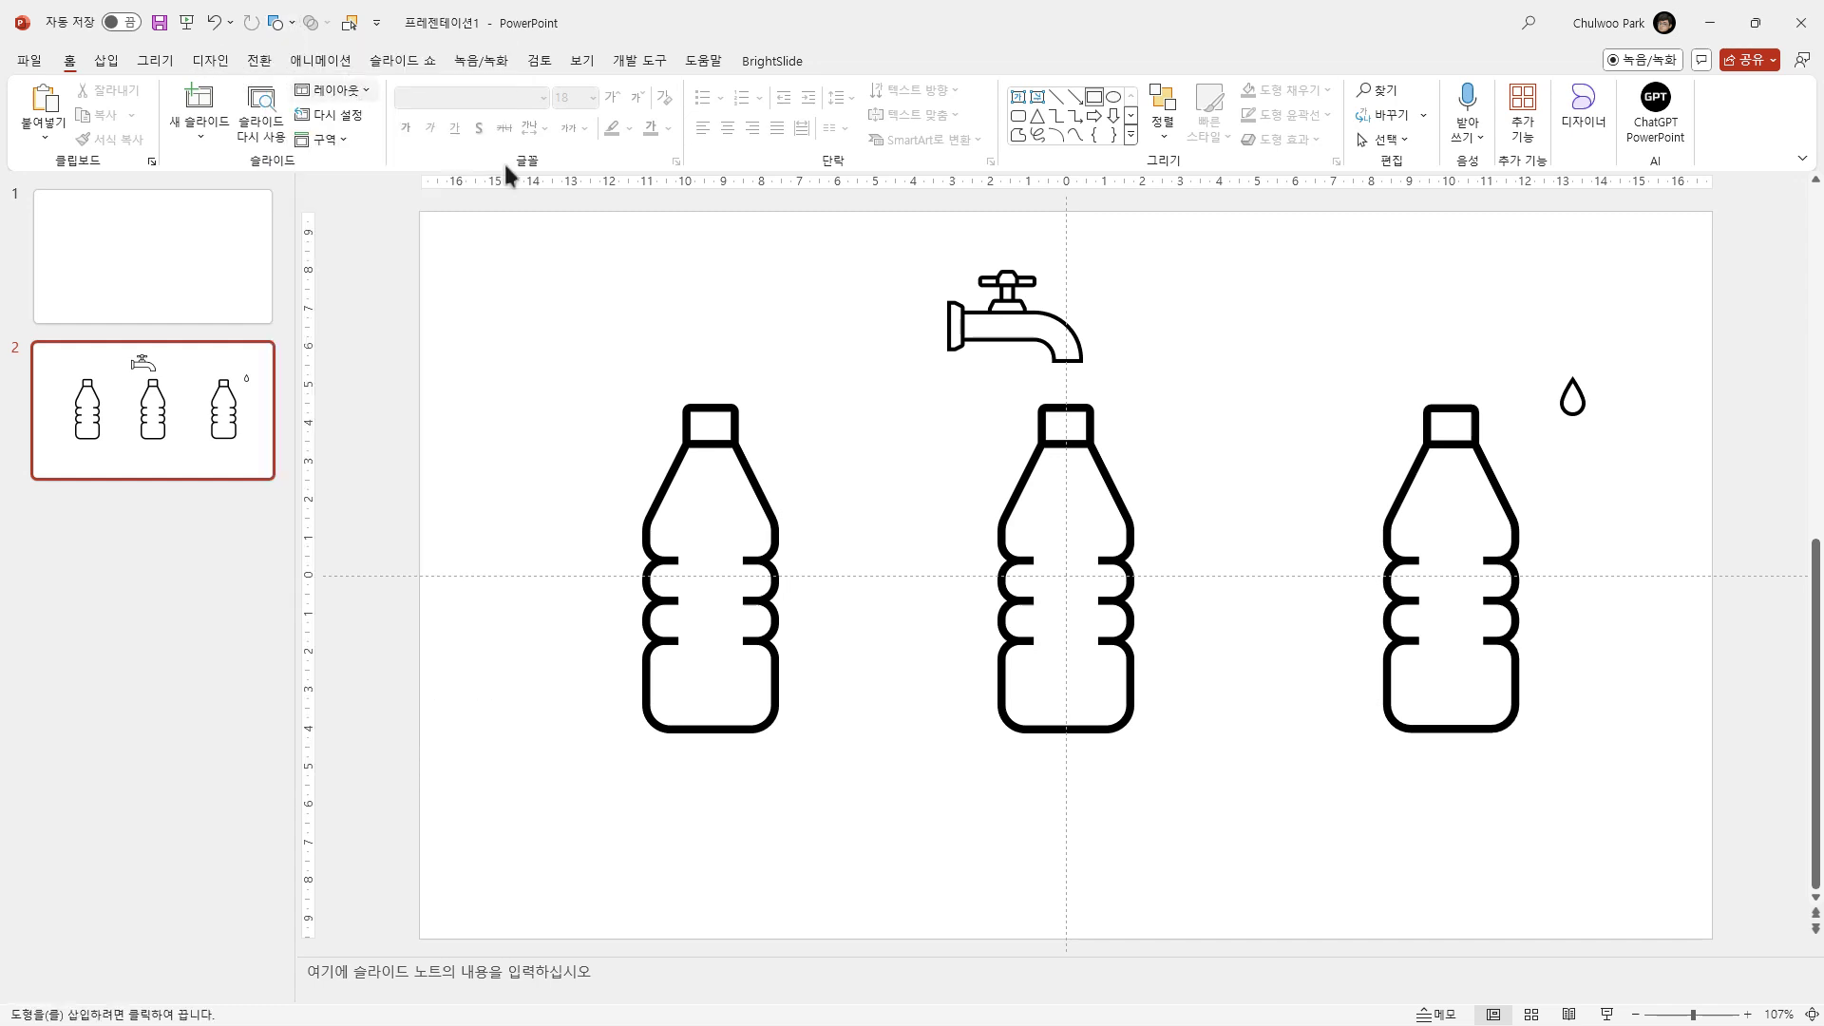
pyautogui.moveTo(939, 375); pyautogui.dragTo(1211, 784)
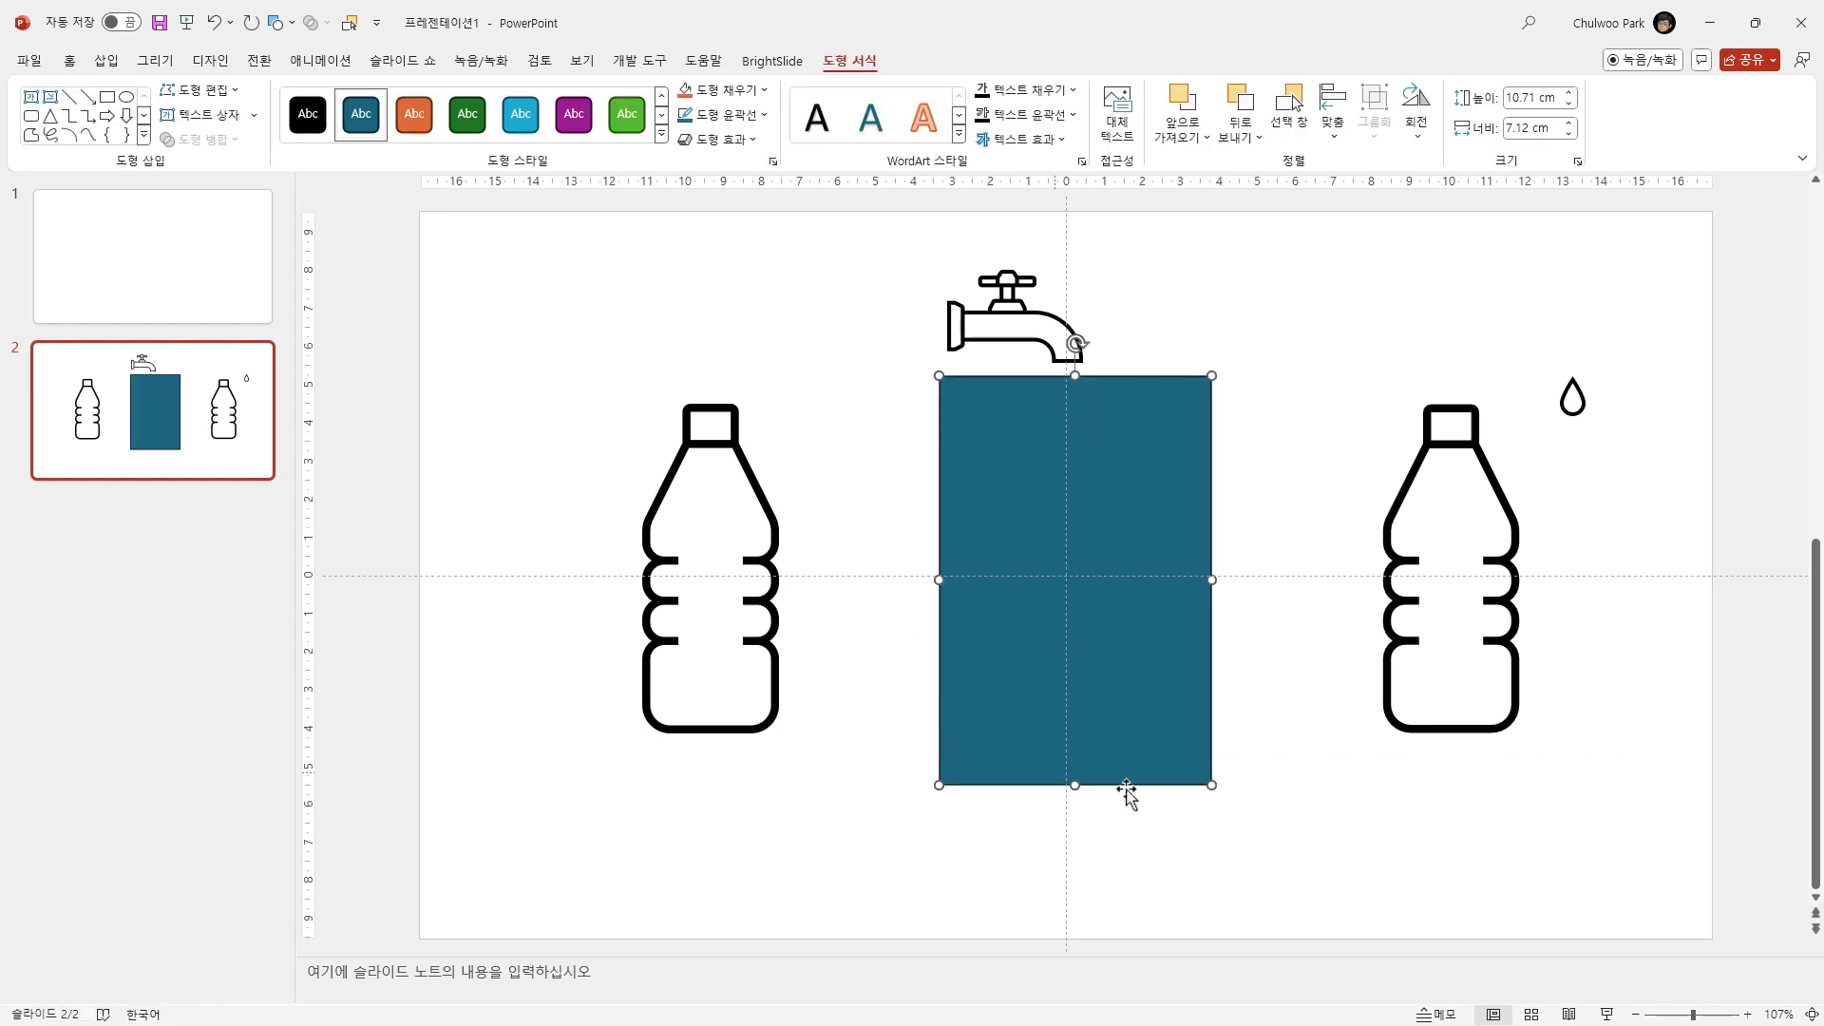
# Step: Split the rectangle and the bottle it covers into separate pieces with the Fragment (조각) shape merge, and select the outer piece
pyautogui.moveTo(1296, 853); pyautogui.dragTo(818, 362)
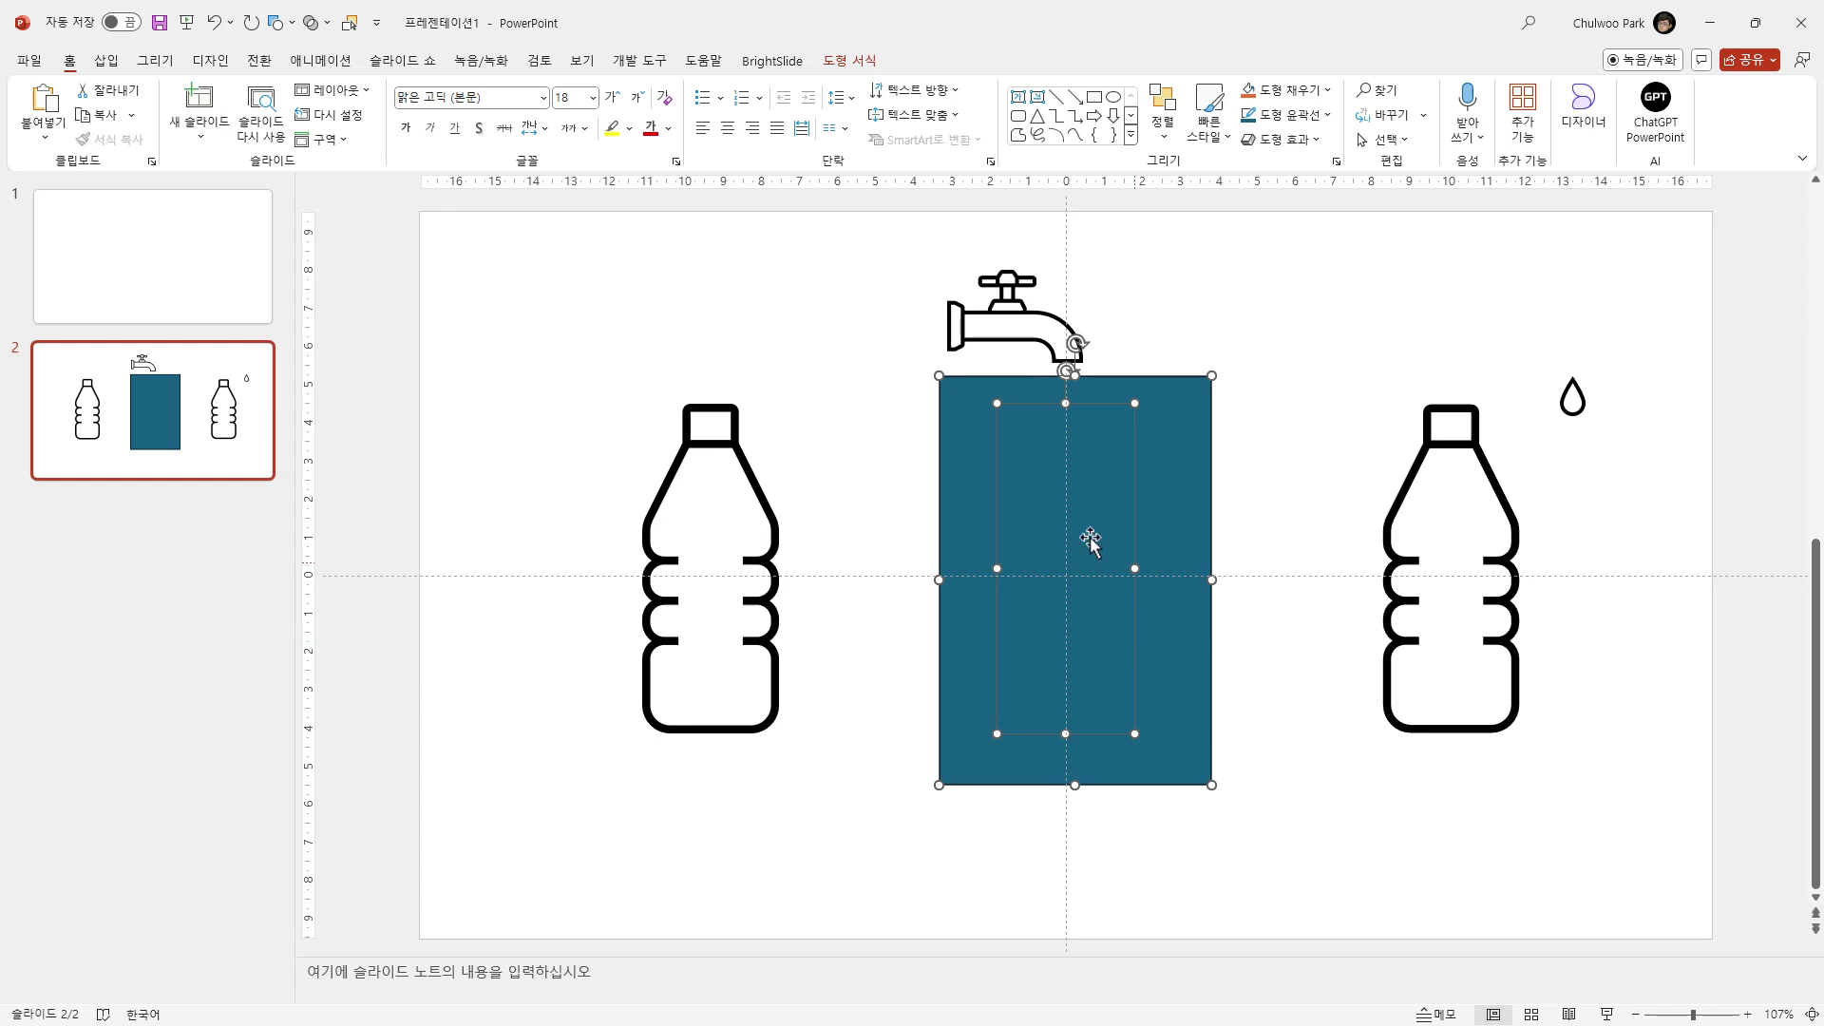
pyautogui.click(326, 23)
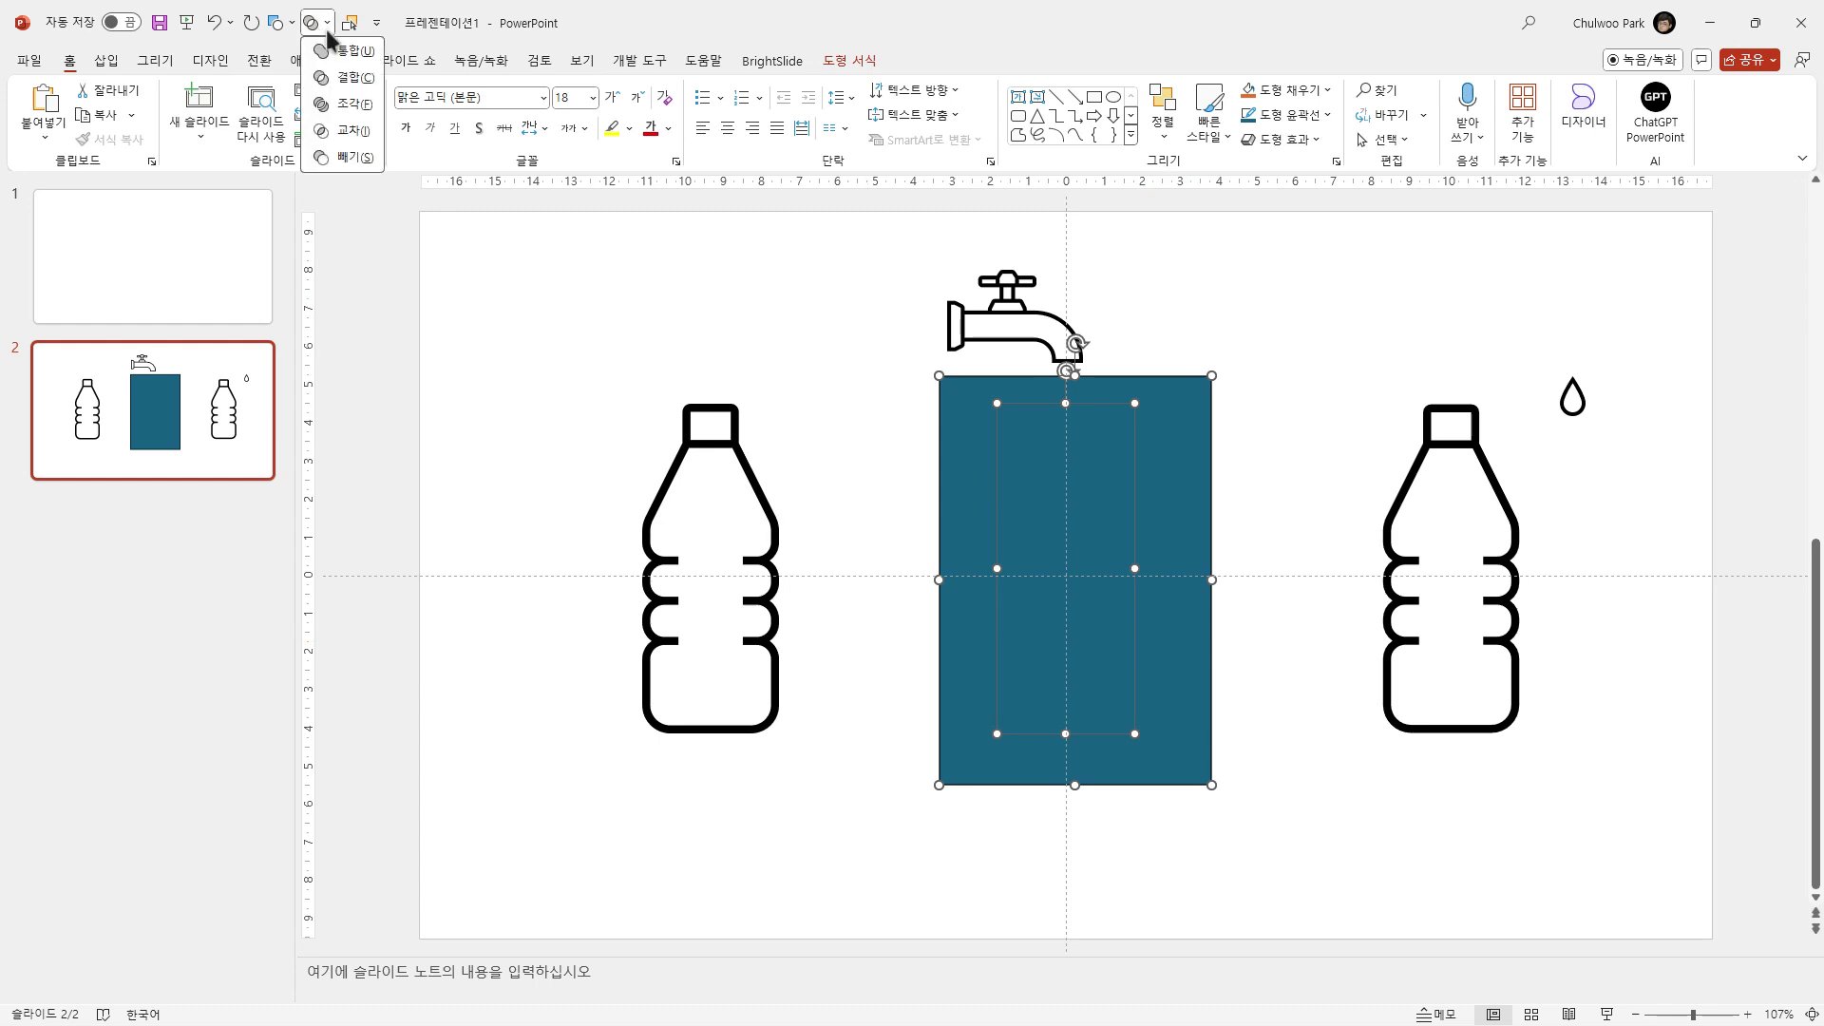
pyautogui.click(349, 101)
pyautogui.click(864, 567)
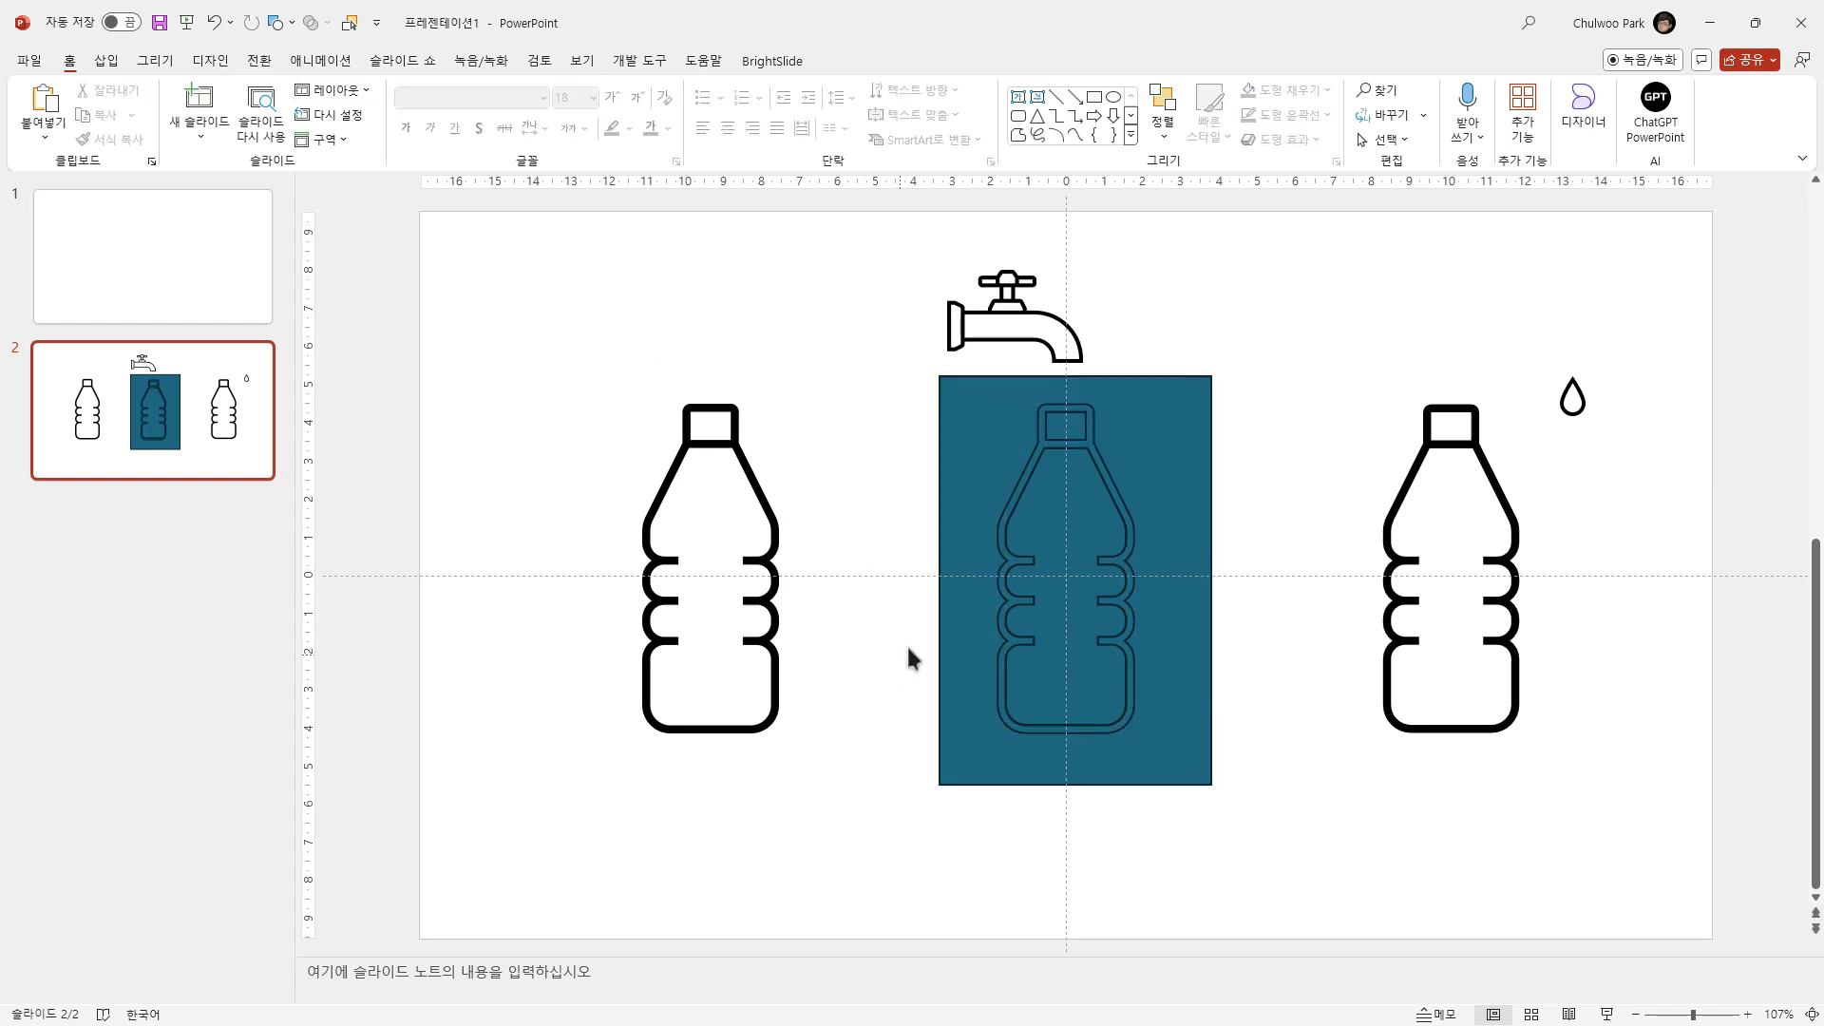
pyautogui.click(966, 546)
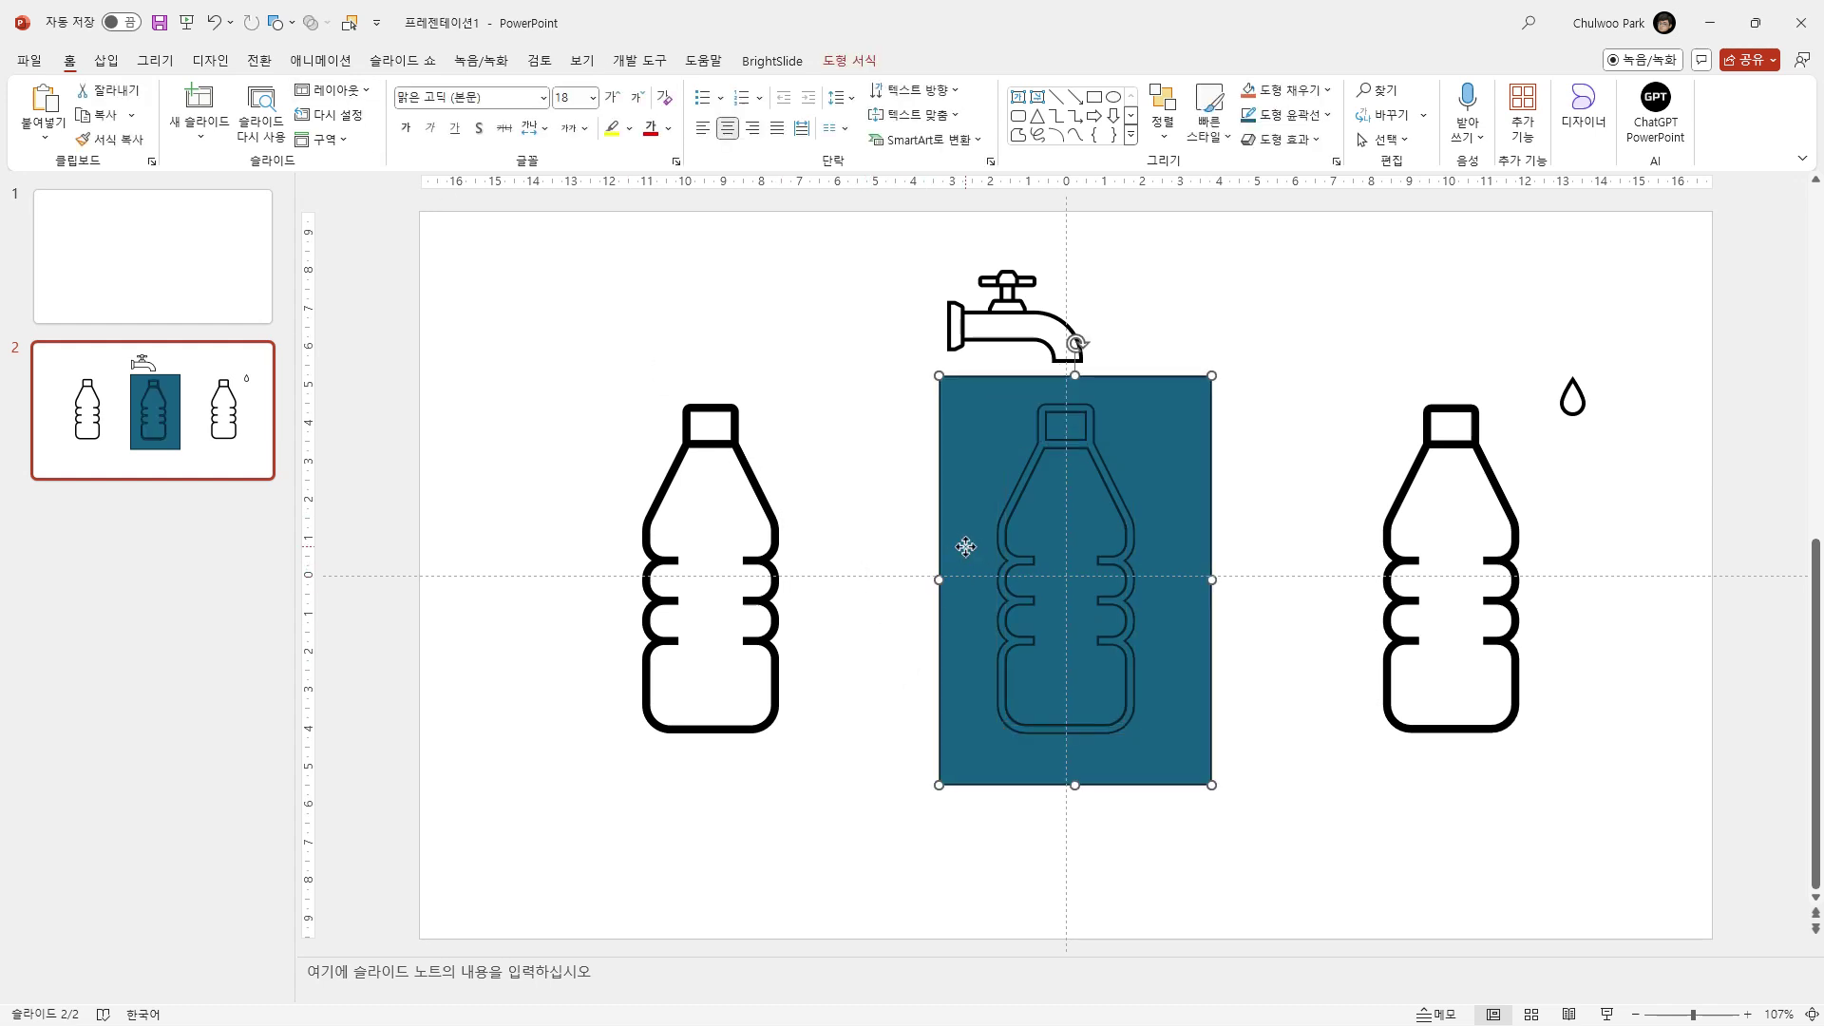
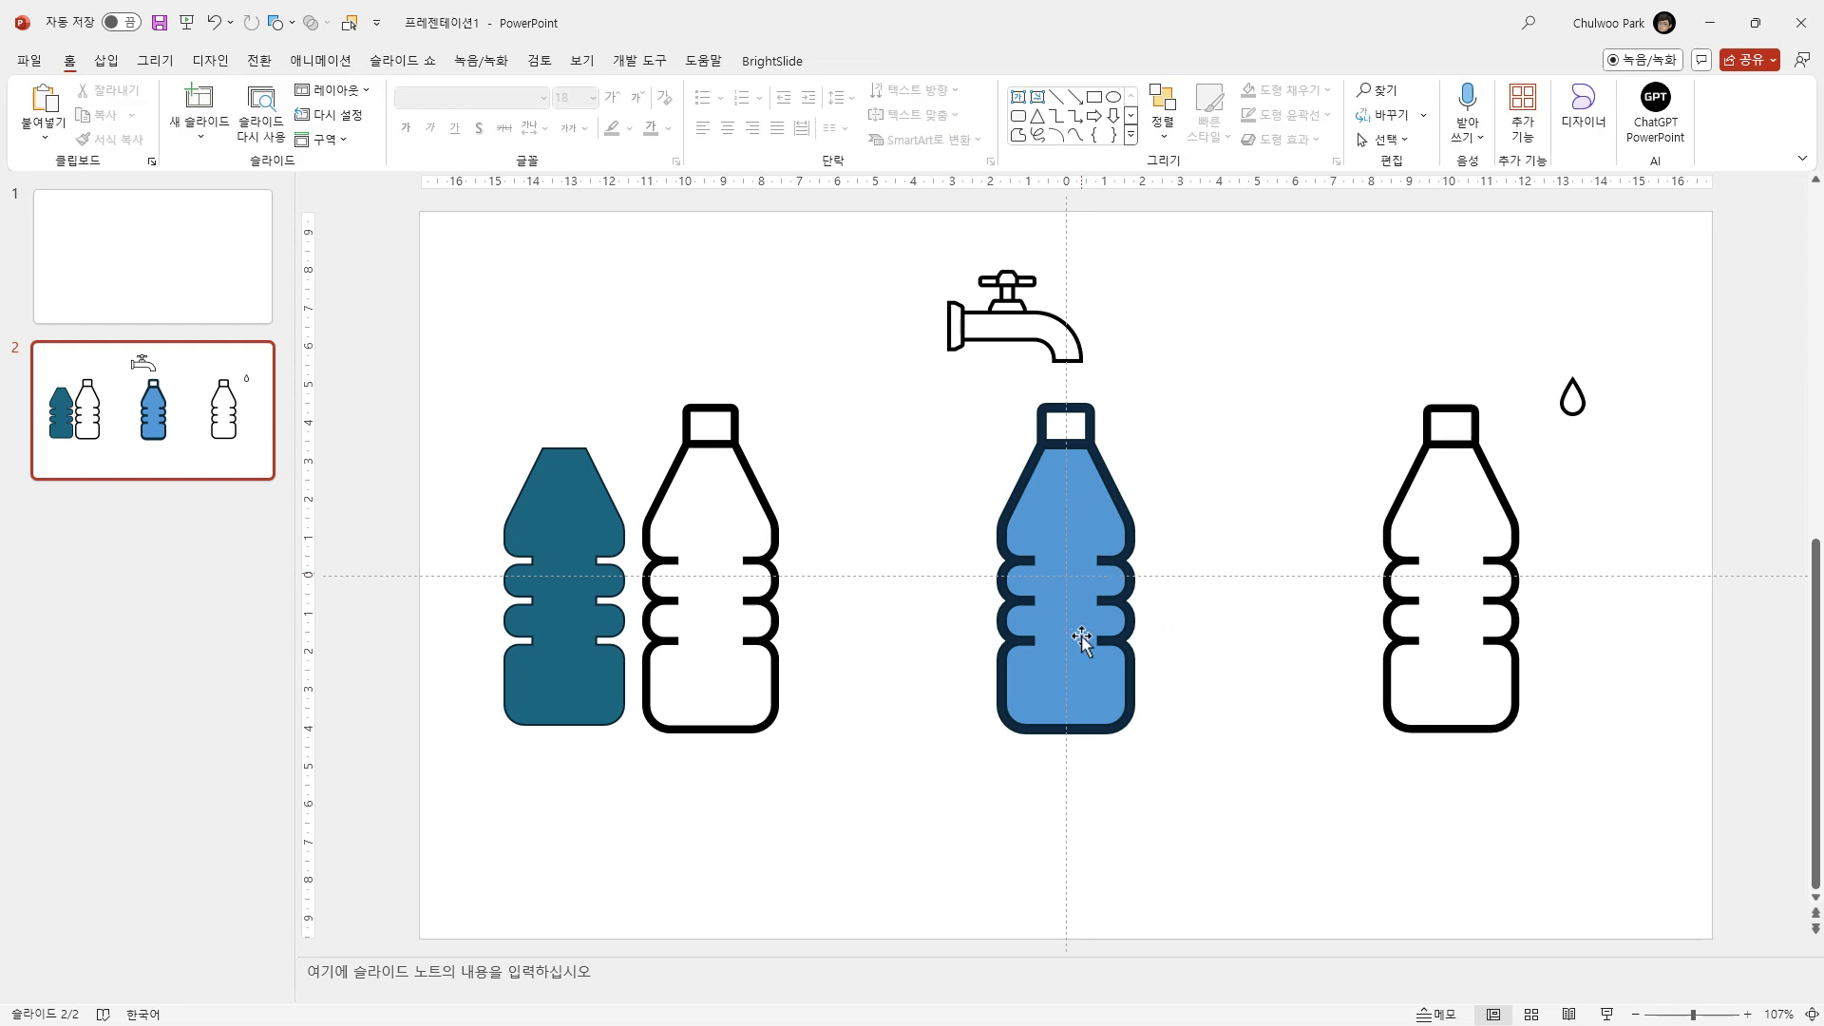
# Step: Give the blue water shape in the middle bottle a Wipe (닦아내기) animation lasting 2 seconds and preview it
pyautogui.click(1071, 686)
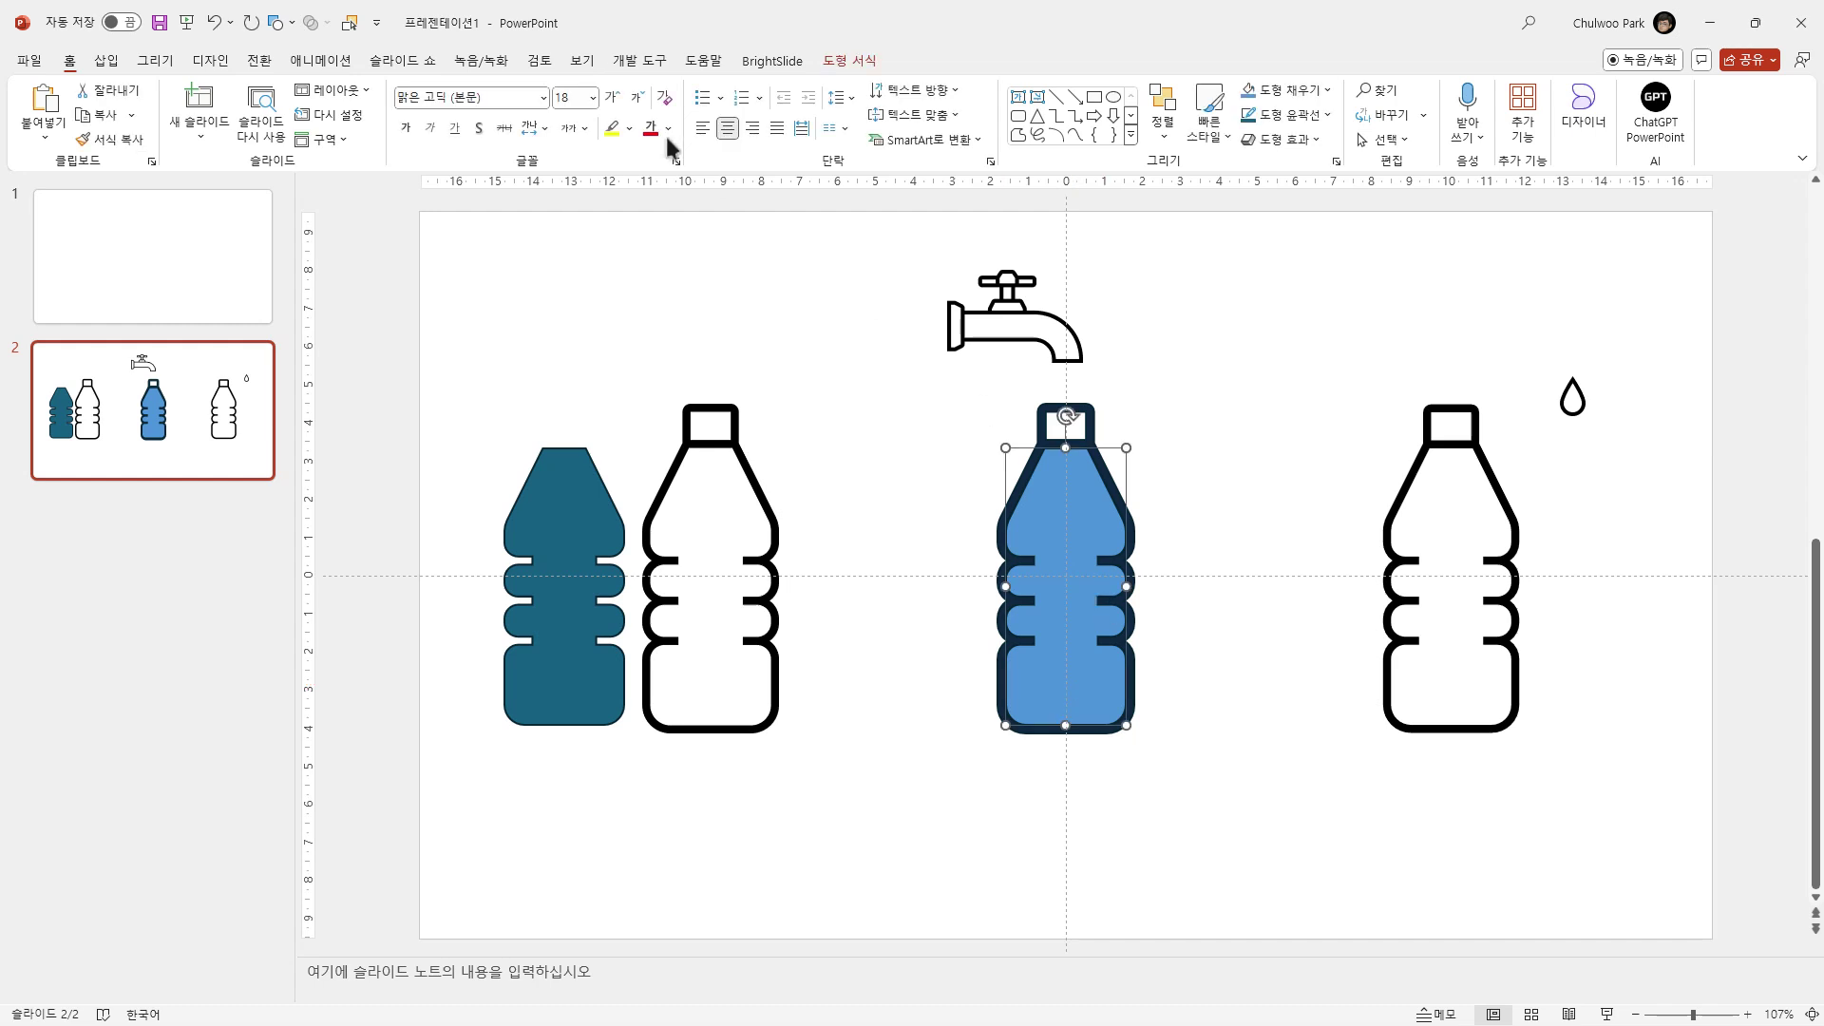
pyautogui.click(323, 66)
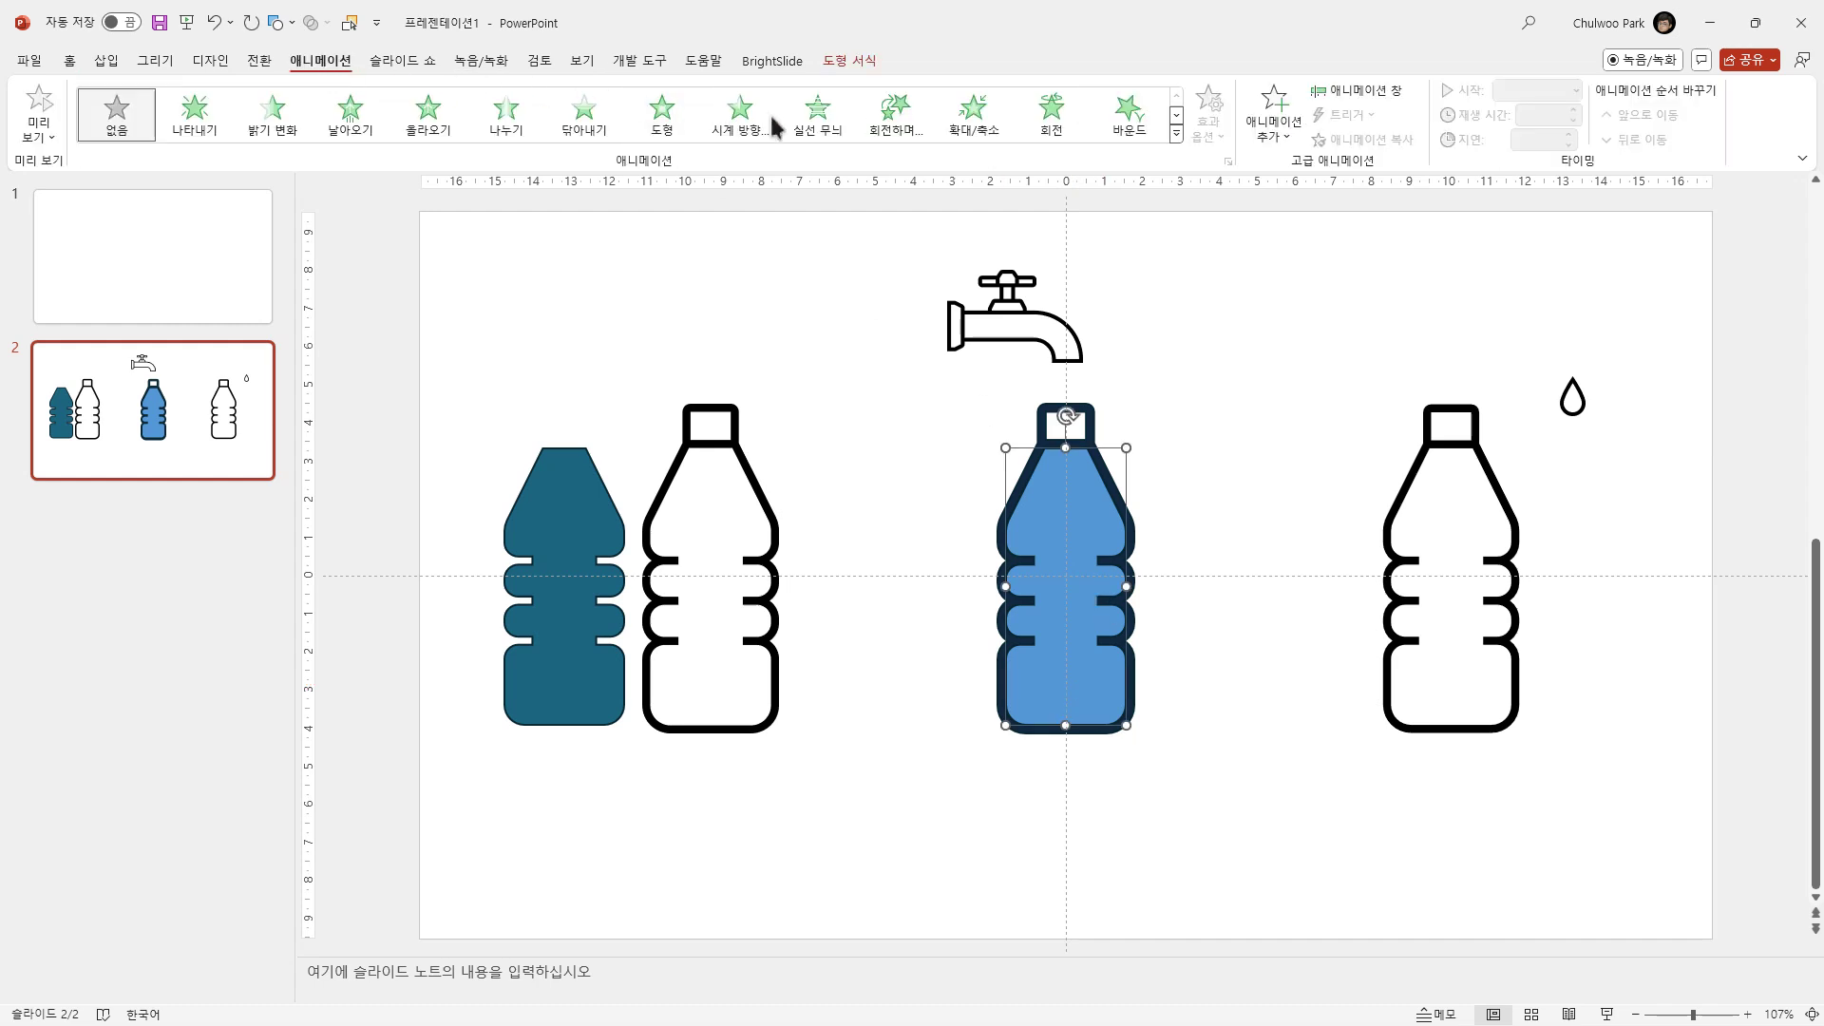
pyautogui.click(592, 132)
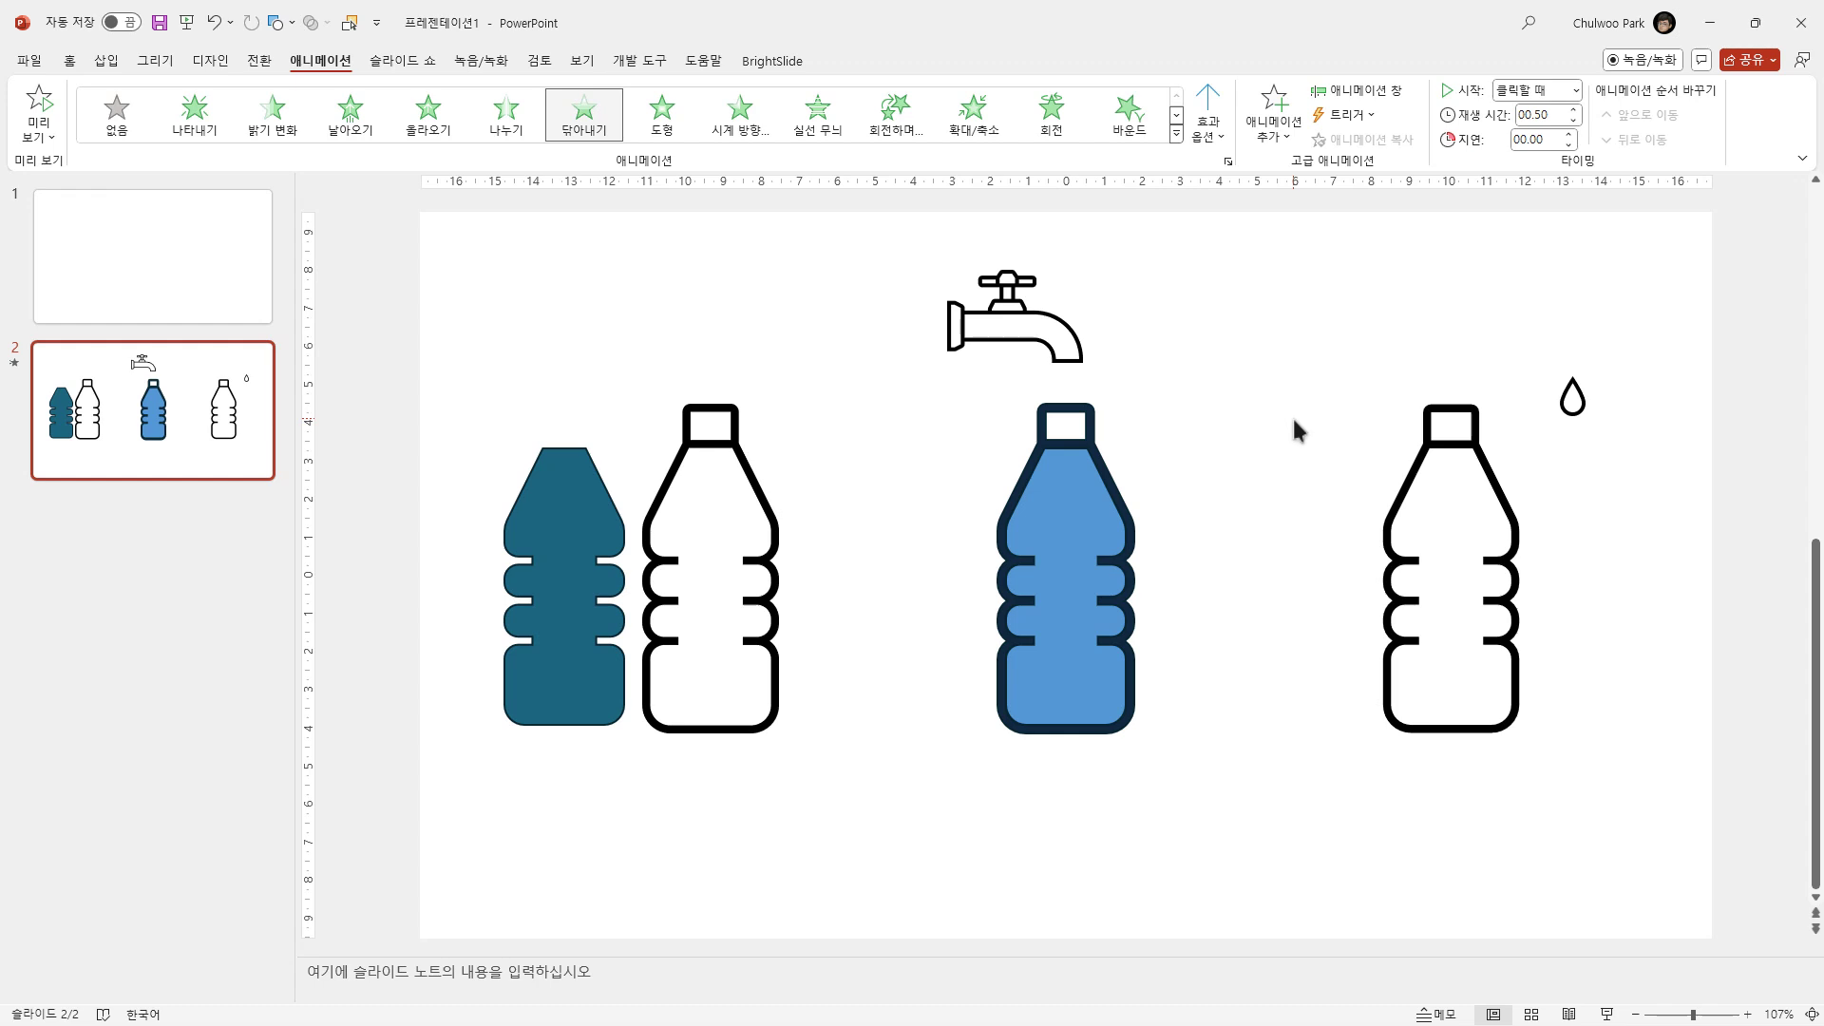
pyautogui.click(1556, 115)
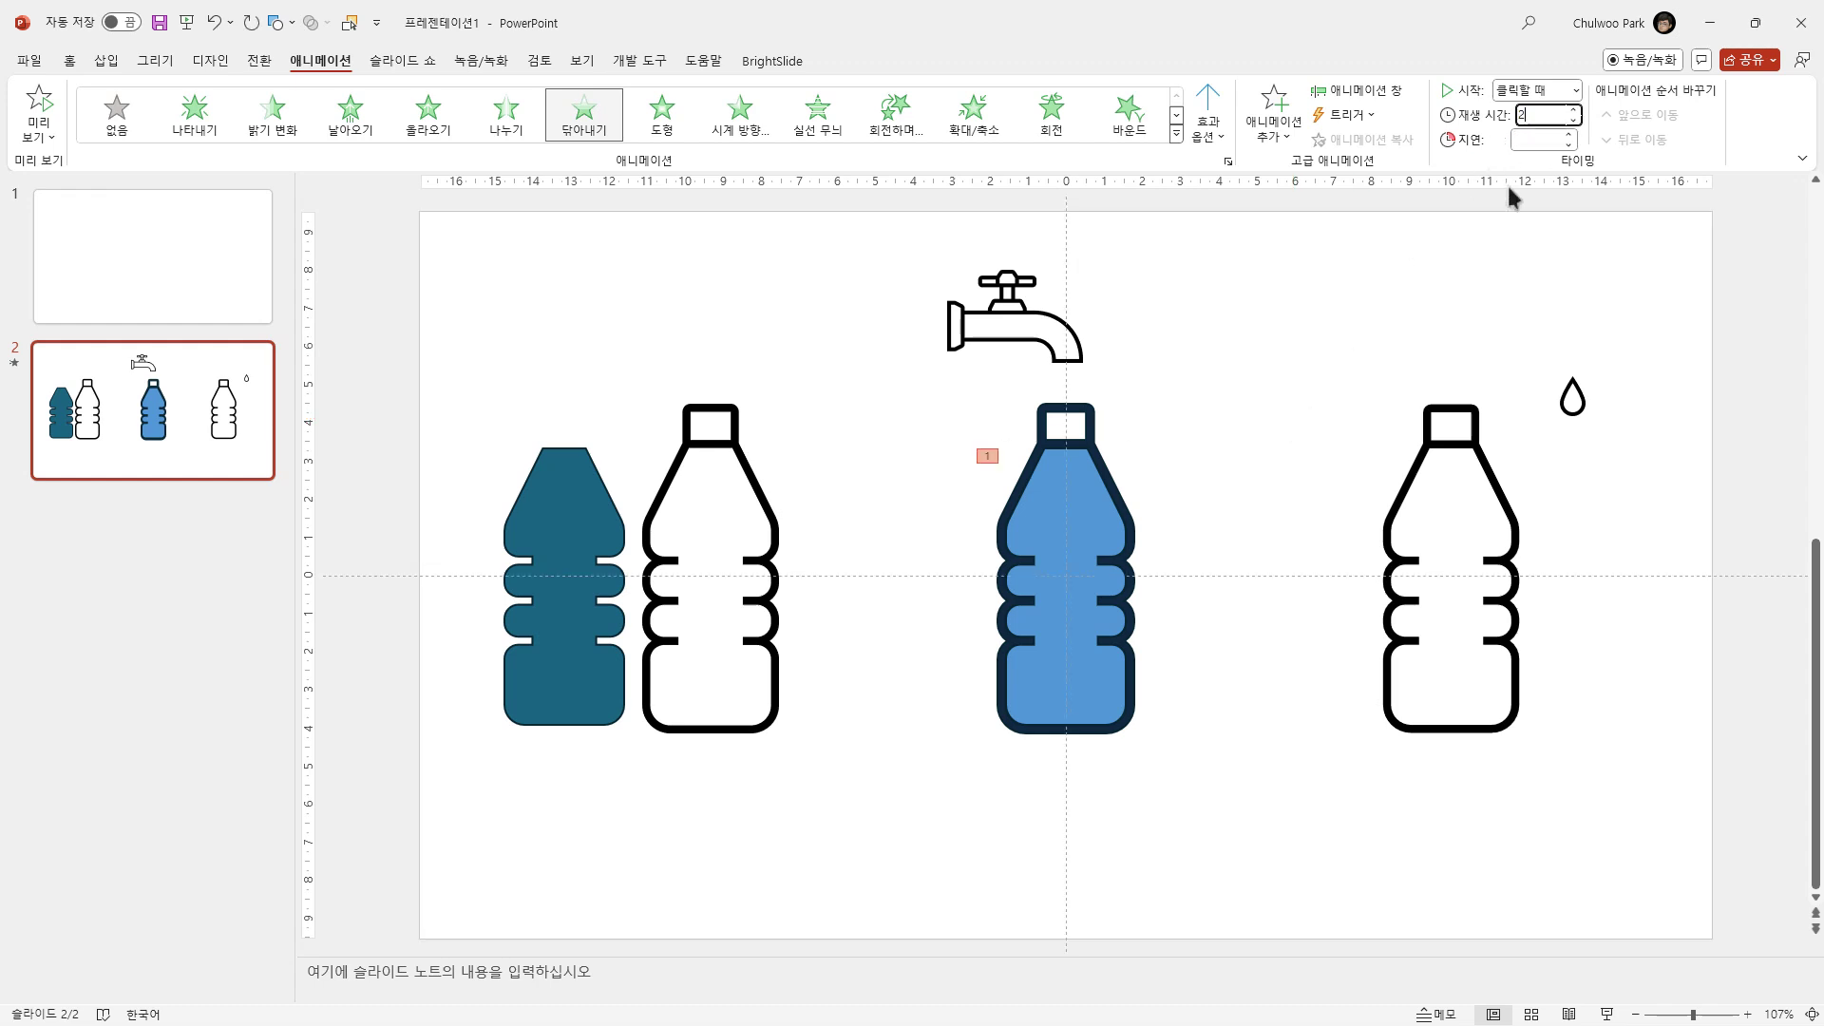
pyautogui.click(1382, 276)
pyautogui.click(40, 109)
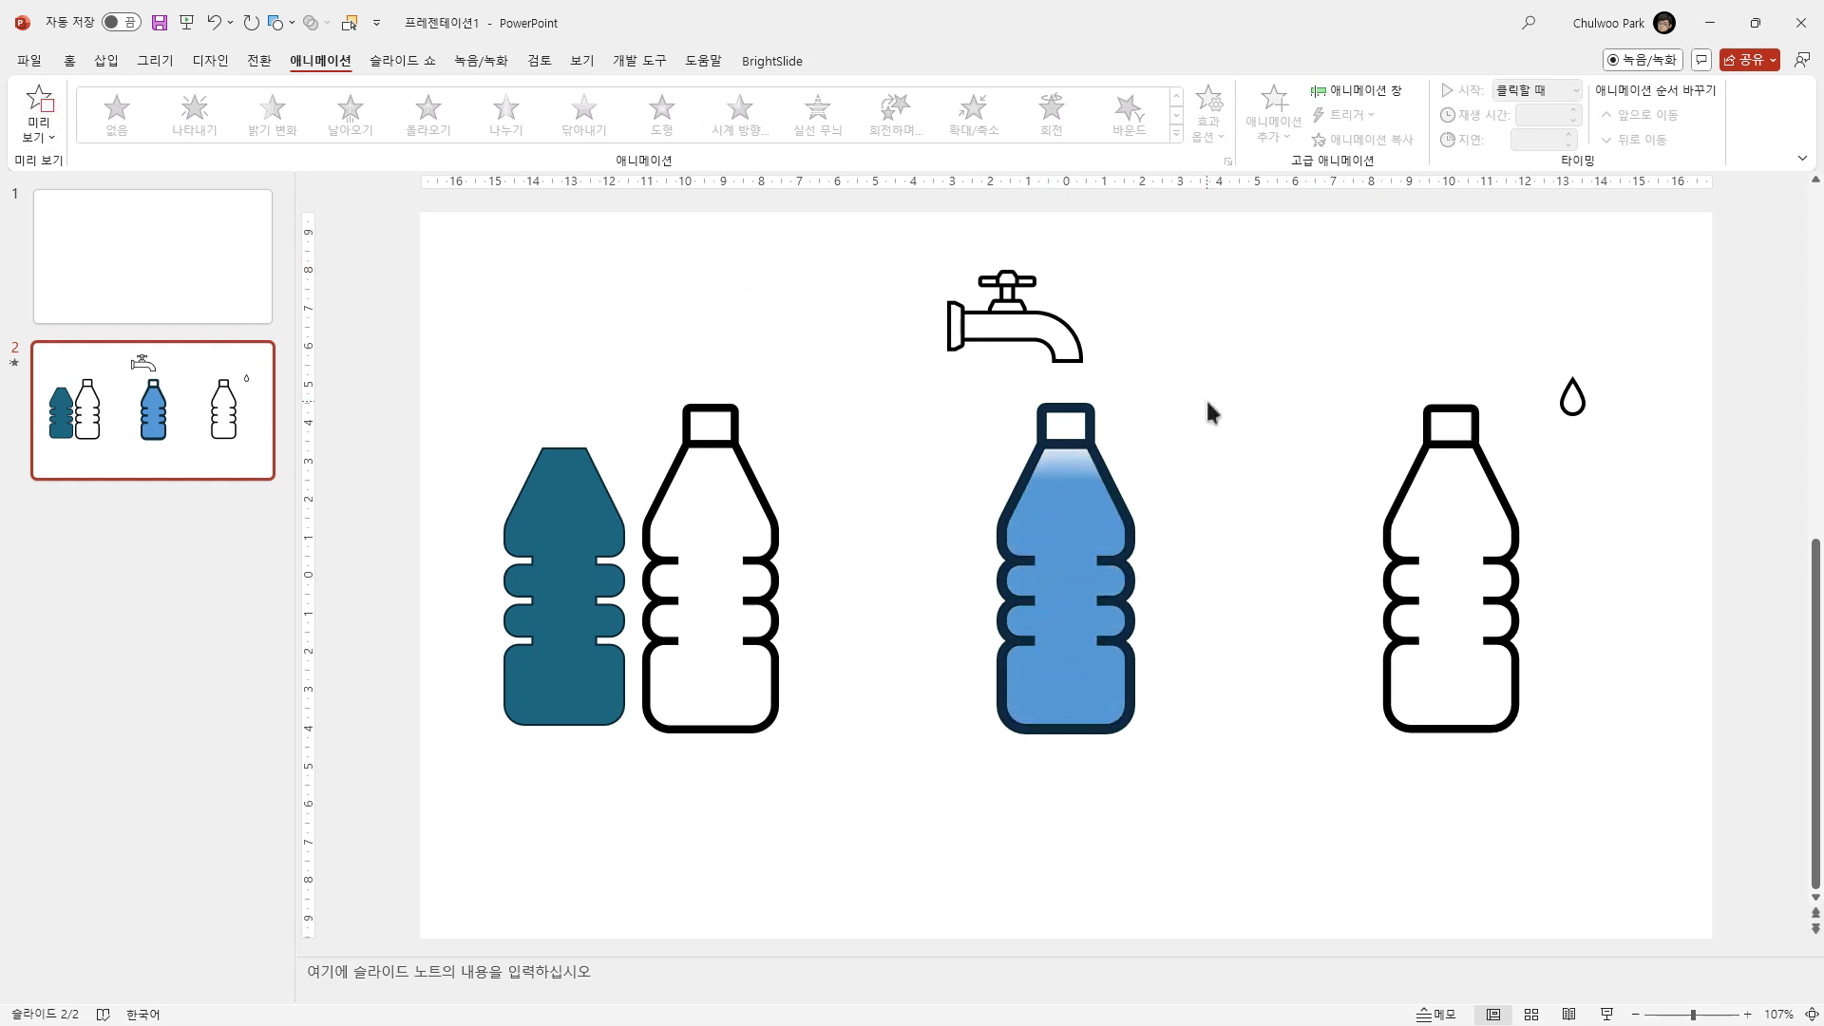
pyautogui.hotkey('alt', 'F9')
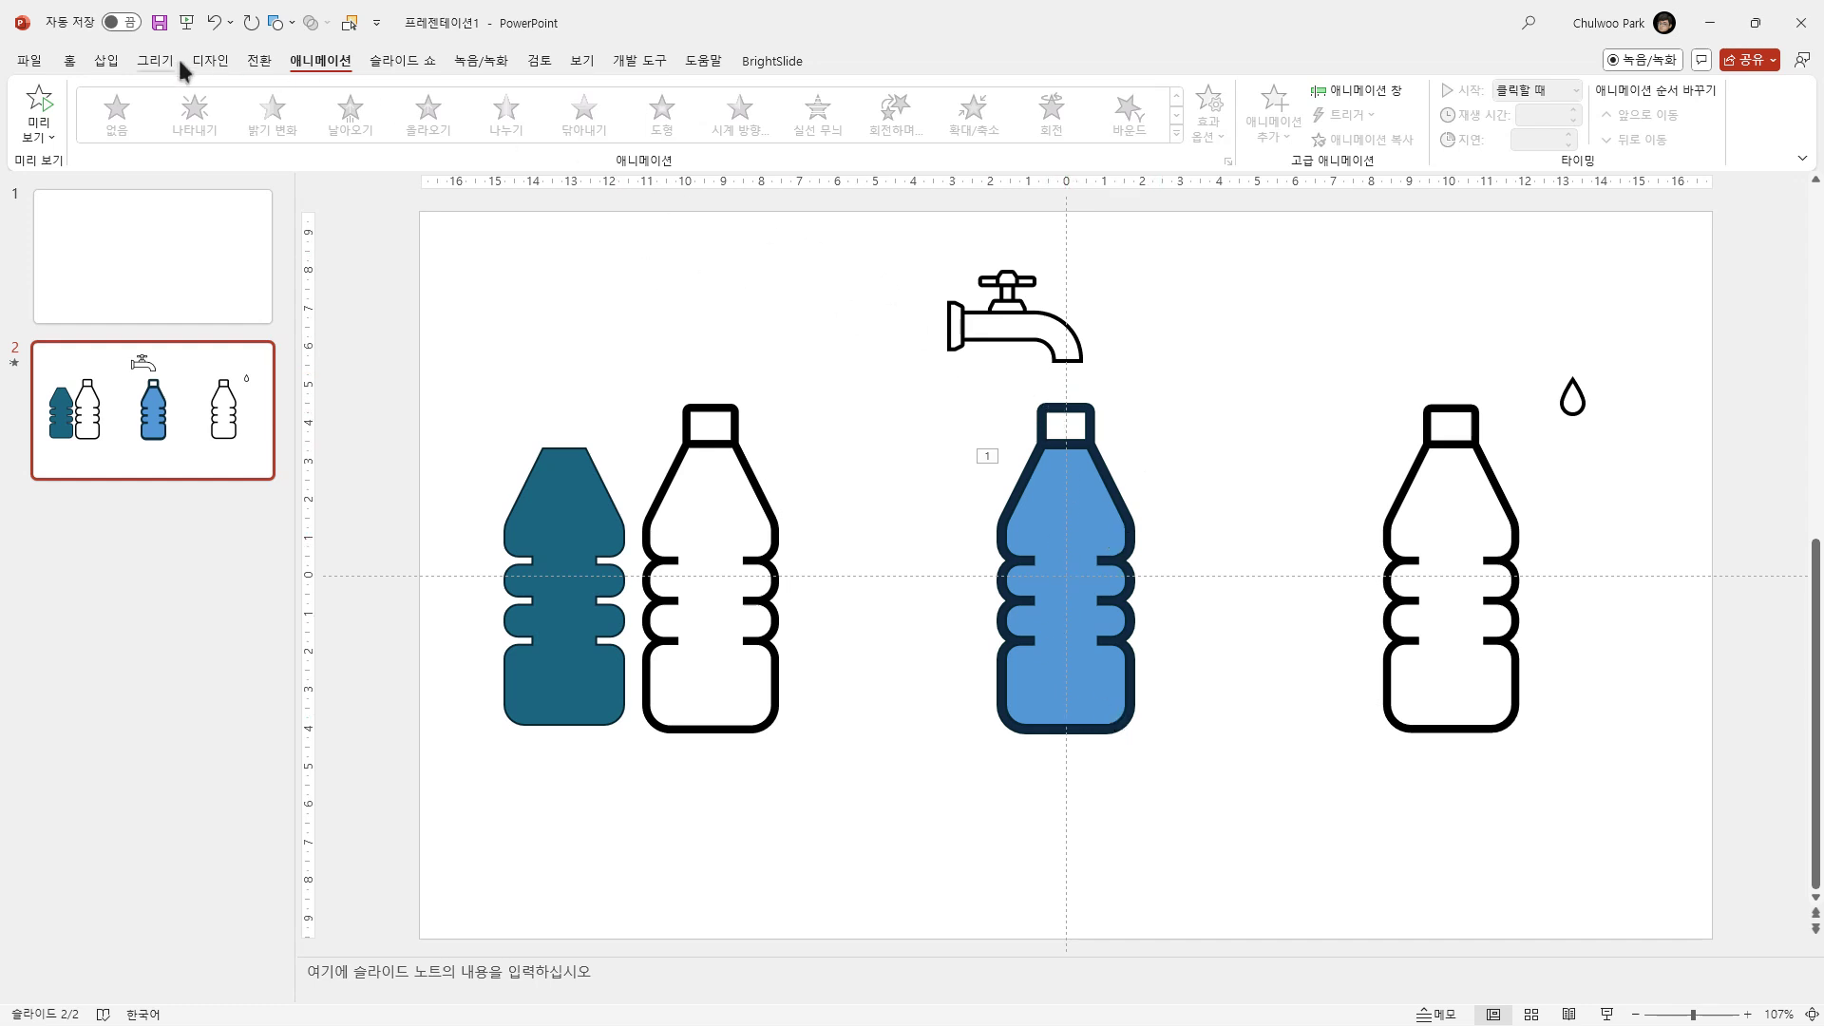
# Step: Draw a narrow rectangle about 9.5 cm high and 0.6 cm wide running from the faucet's spout to the bottom of the middle bottle
pyautogui.click(292, 25)
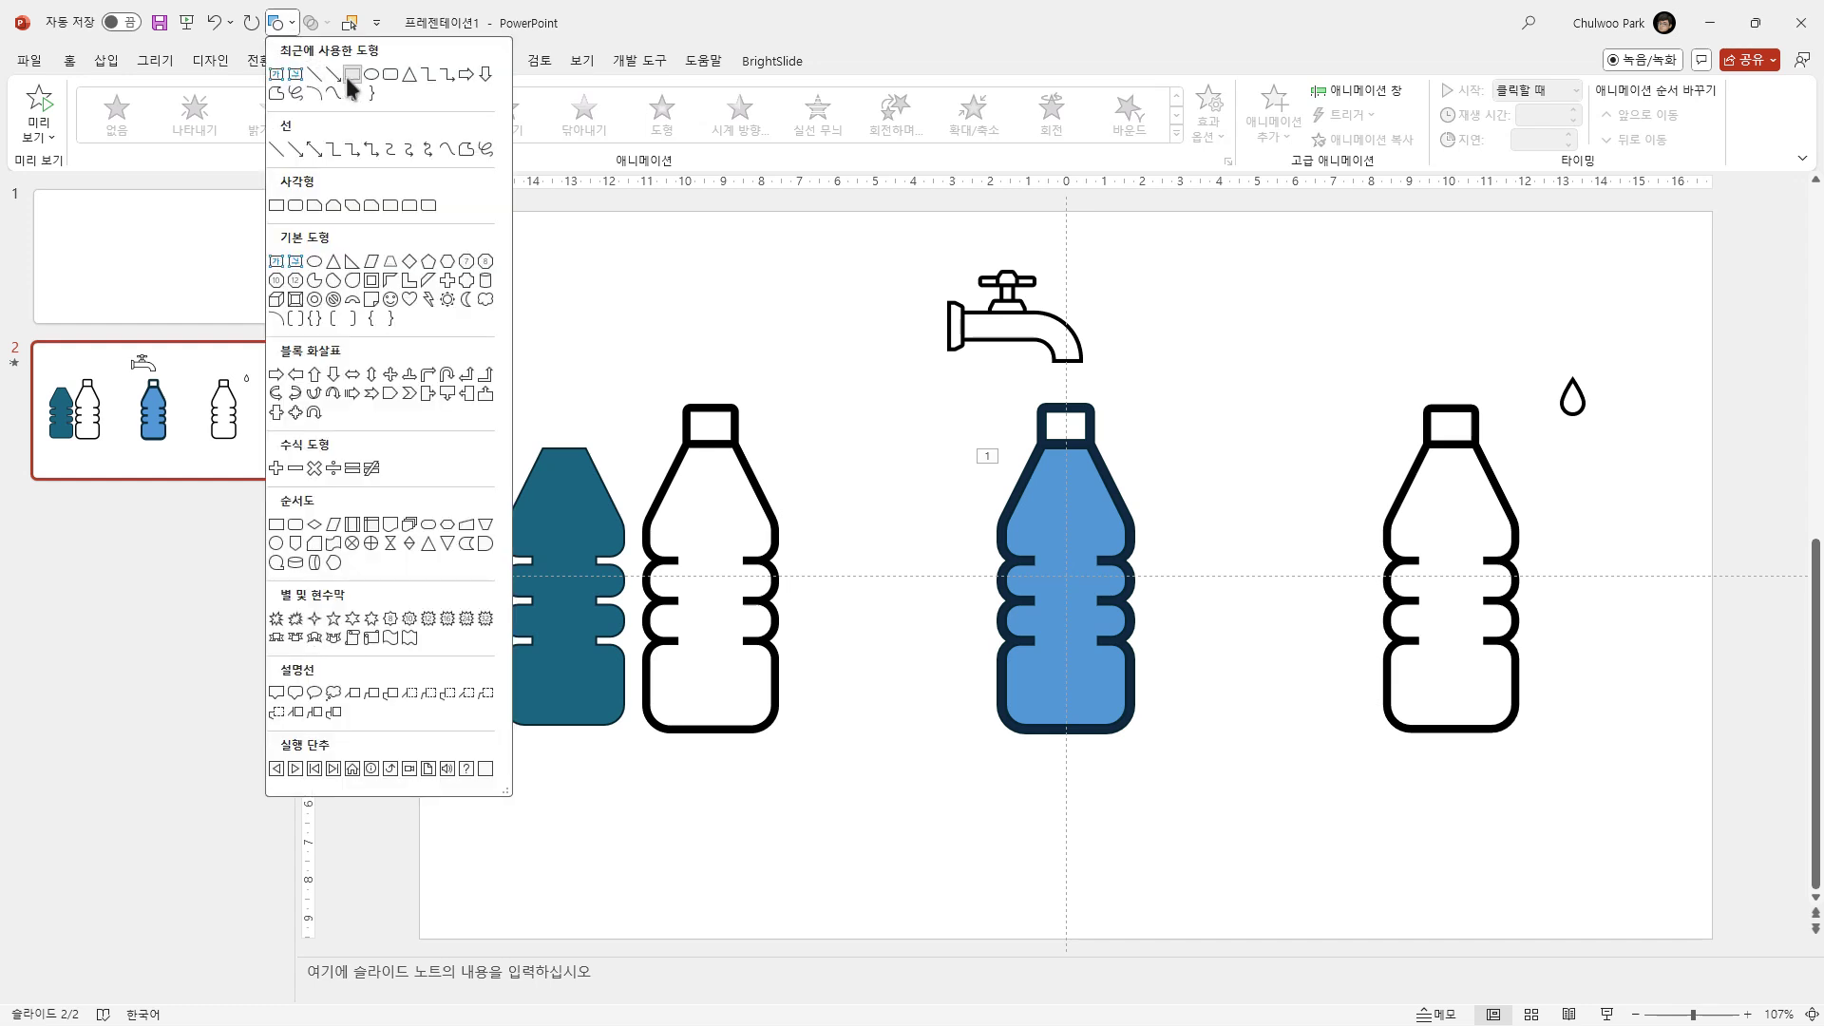
pyautogui.click(353, 80)
pyautogui.moveTo(1153, 449)
pyautogui.mouseDown()
pyautogui.moveTo(1234, 725)
pyautogui.moveTo(1062, 701)
pyautogui.mouseUp()
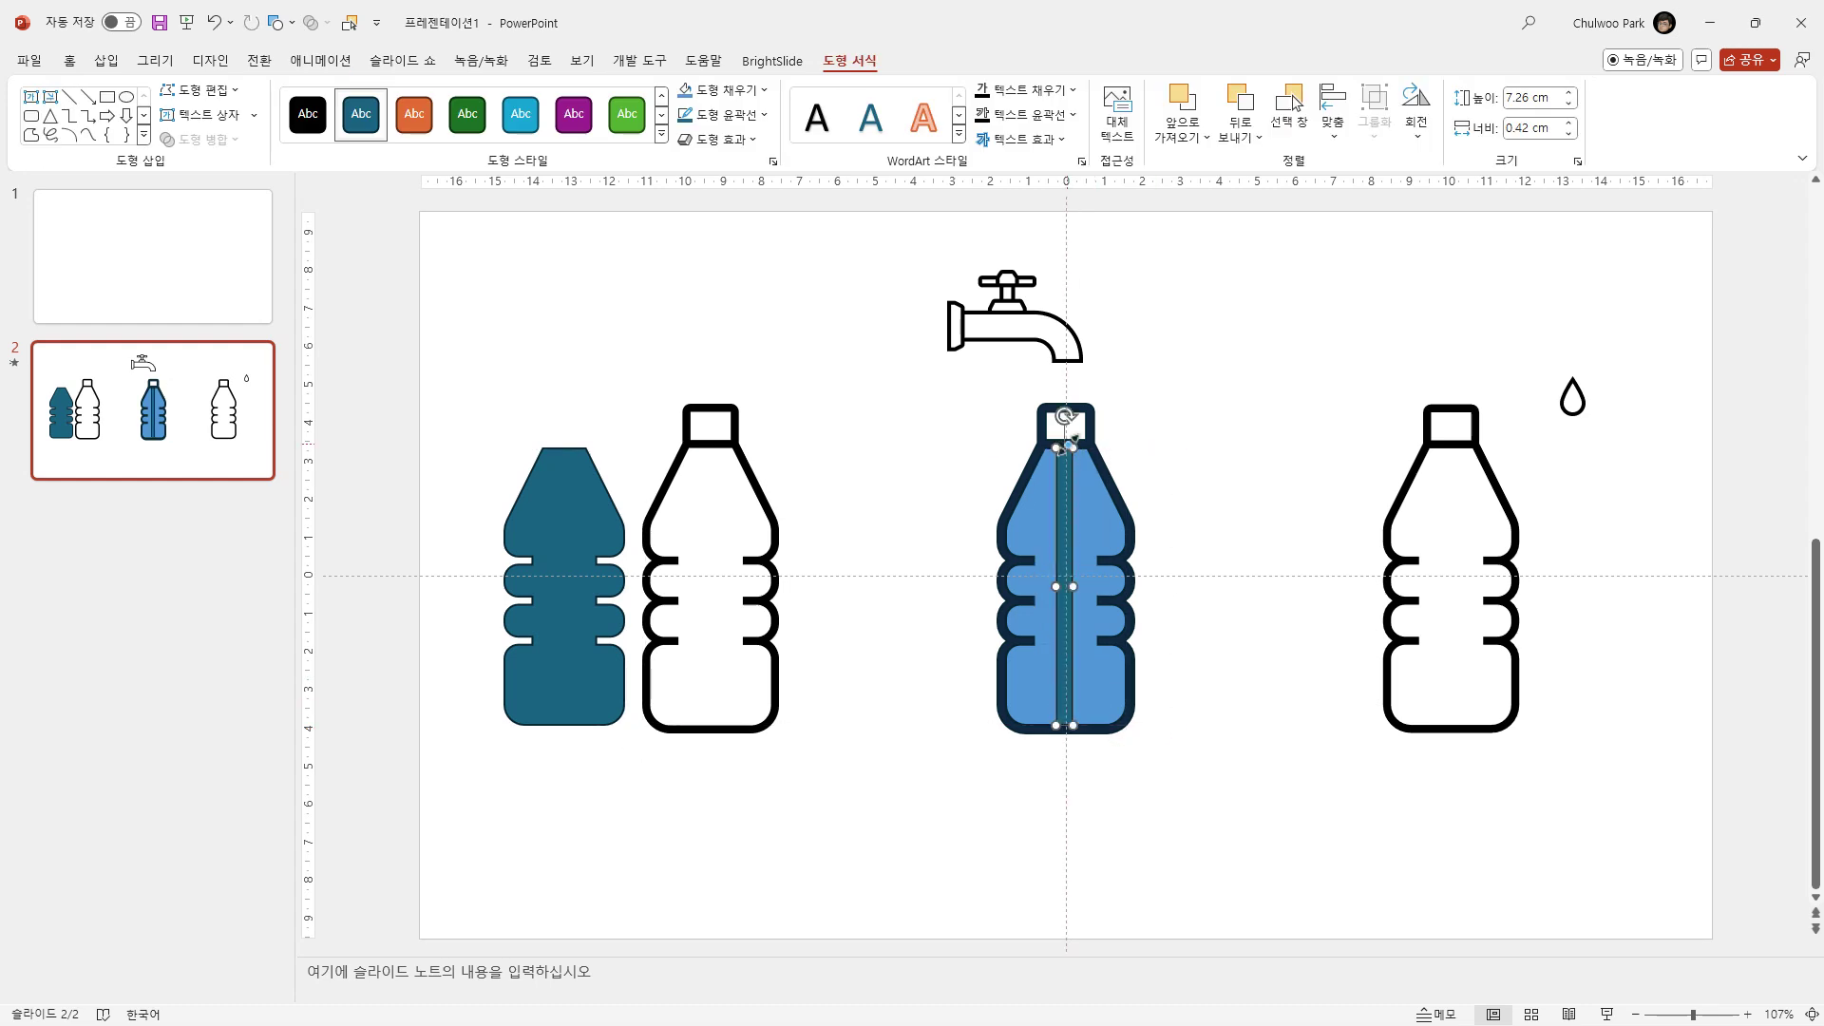
pyautogui.moveTo(1072, 448); pyautogui.dragTo(1081, 362)
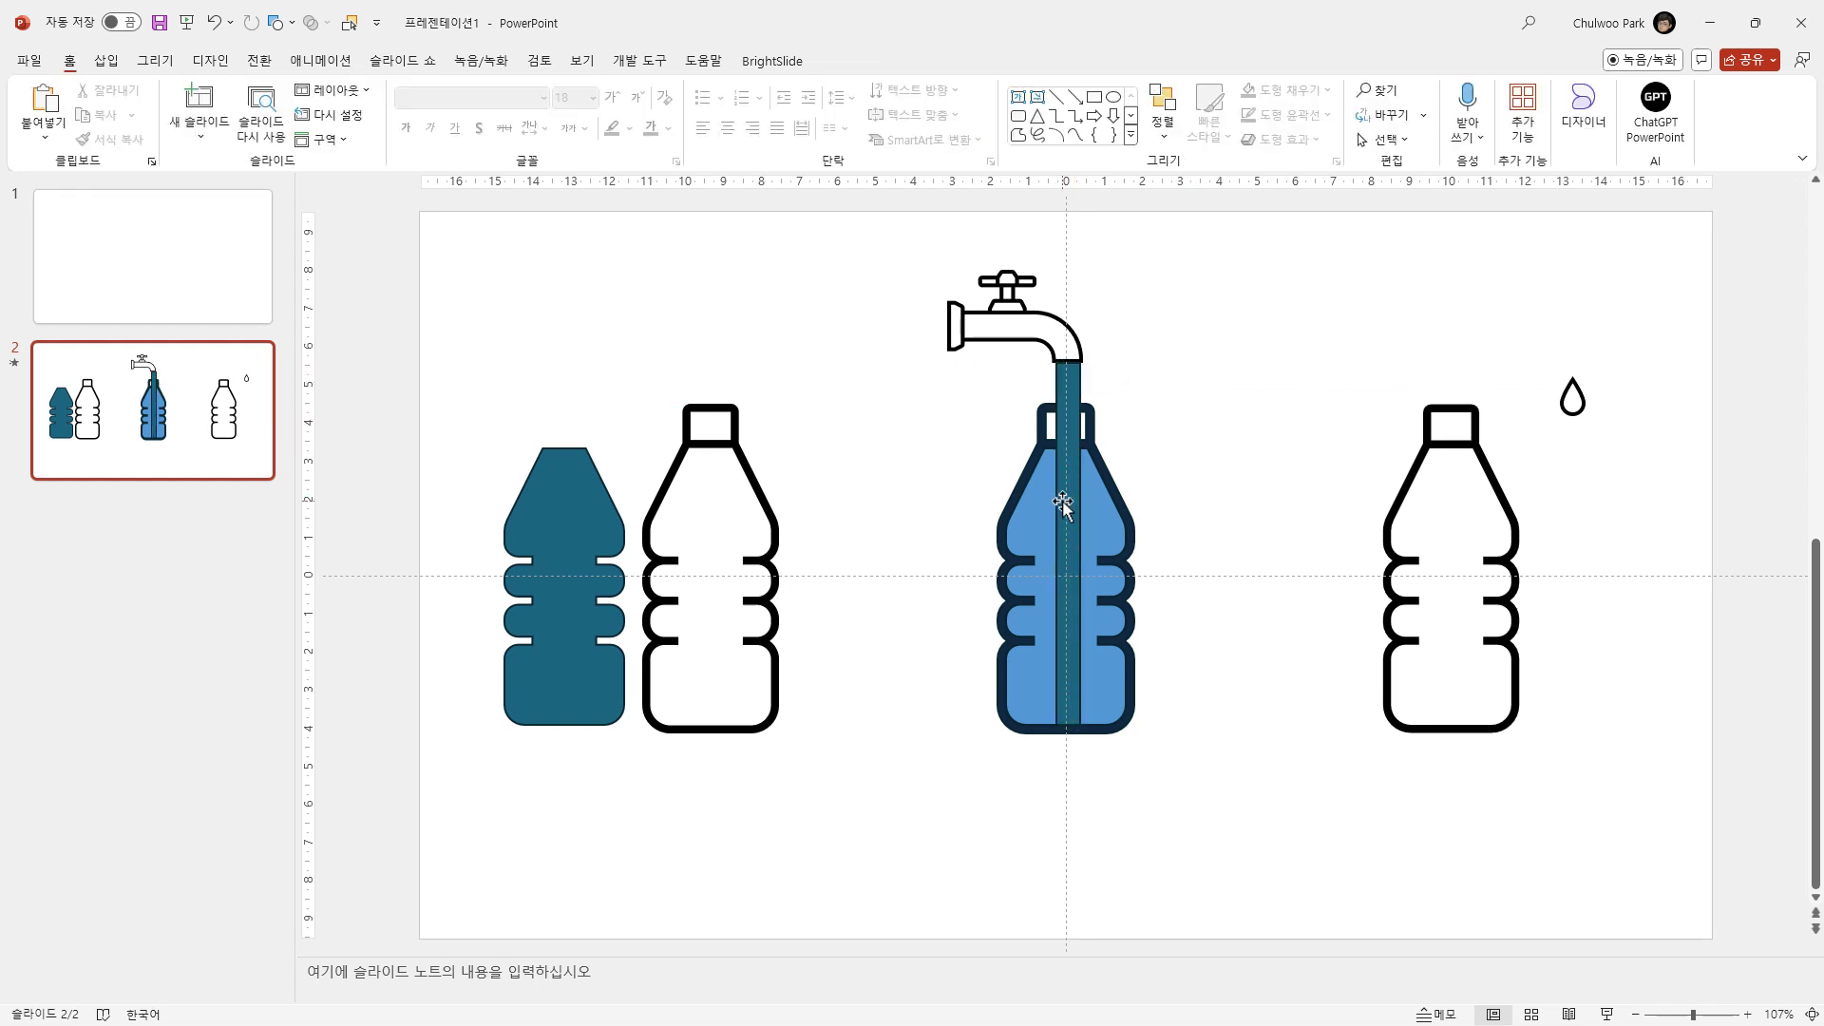
pyautogui.click(1195, 516)
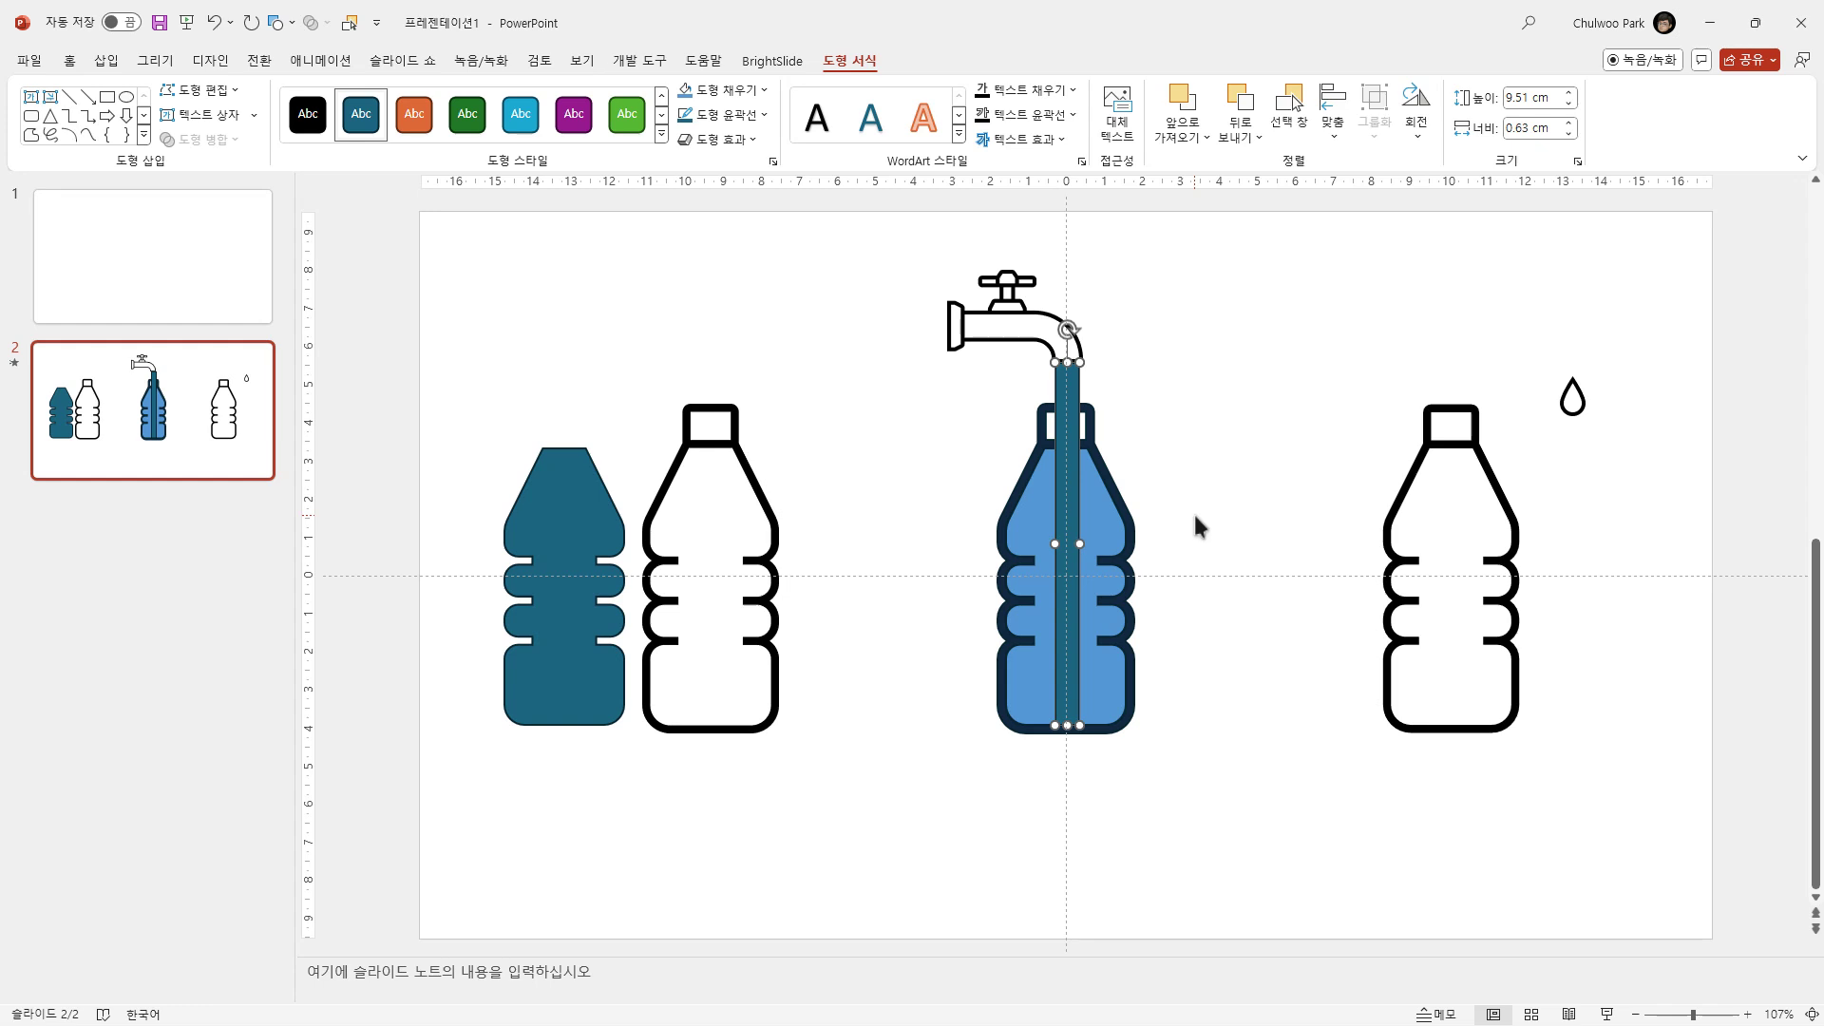
# Step: Send the narrow stream rectangle backward until it lies behind the blue water shape
pyautogui.click(1066, 570)
pyautogui.click(1240, 99)
pyautogui.click(1244, 111)
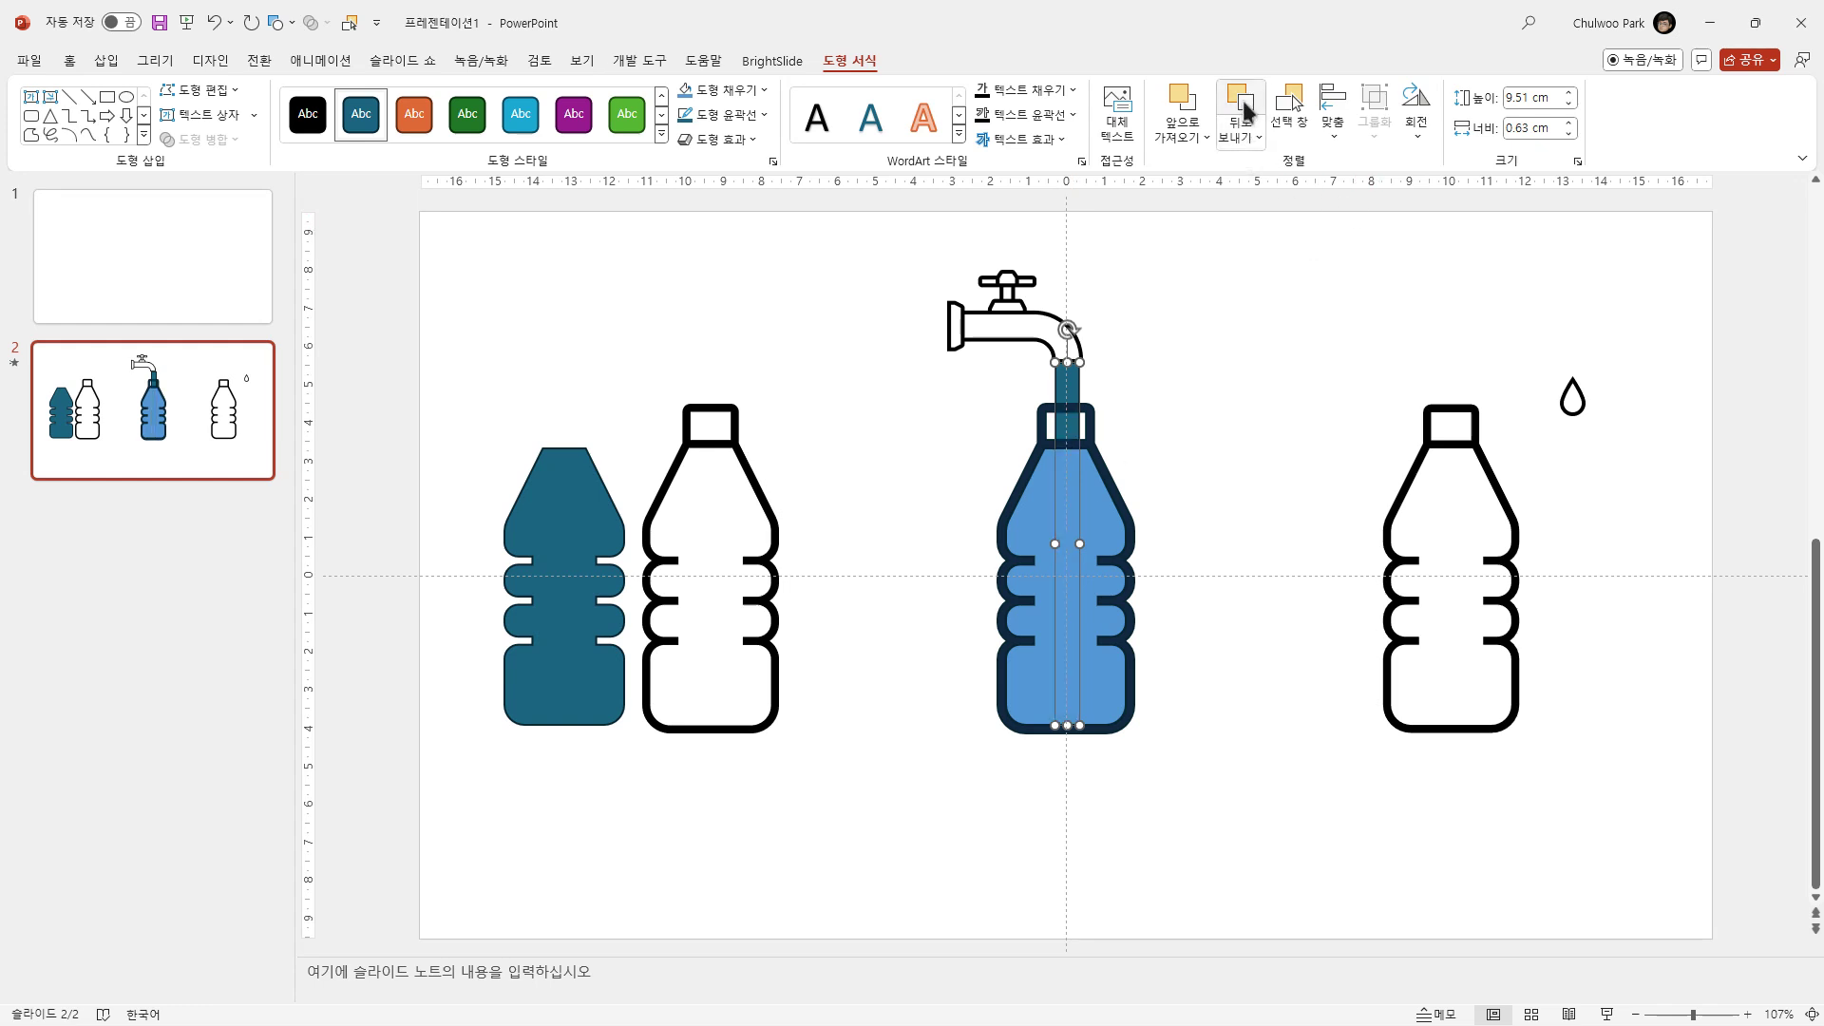
pyautogui.click(1197, 409)
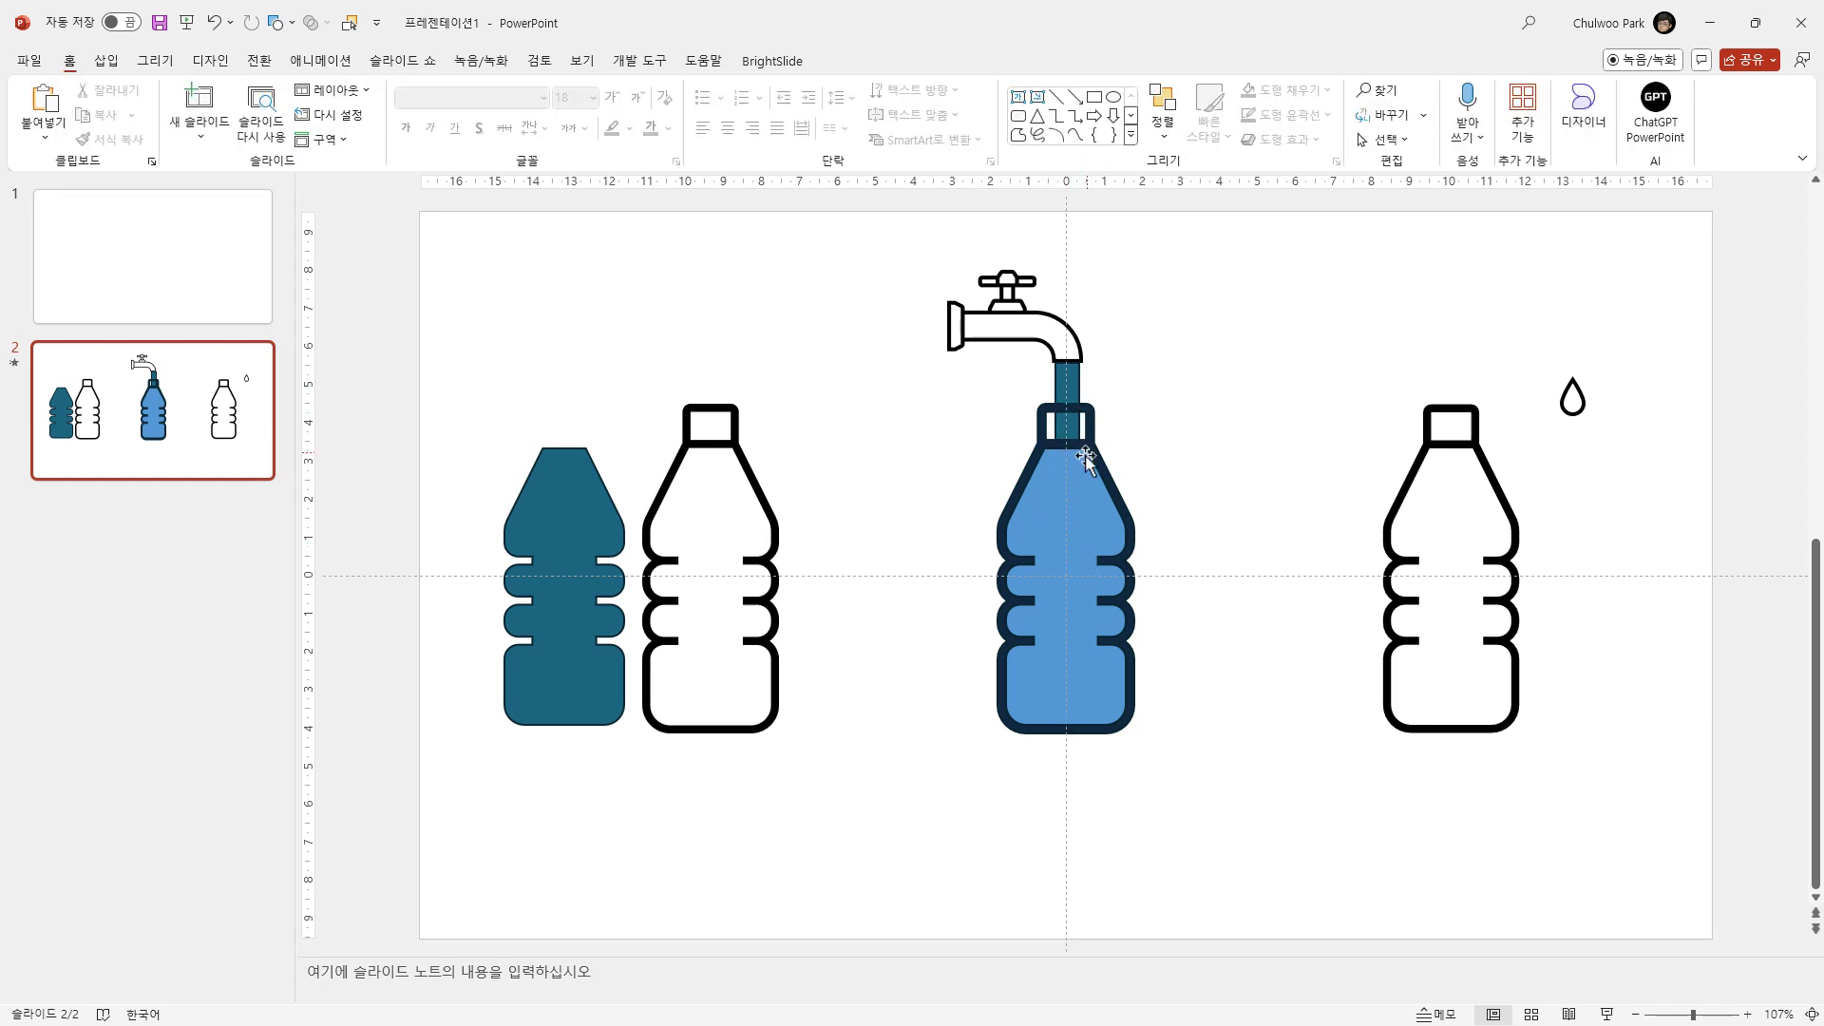
# Step: Remove the stream rectangle's outline and fill it with the blue sampled from the water shape using the eyedropper
pyautogui.click(1030, 530)
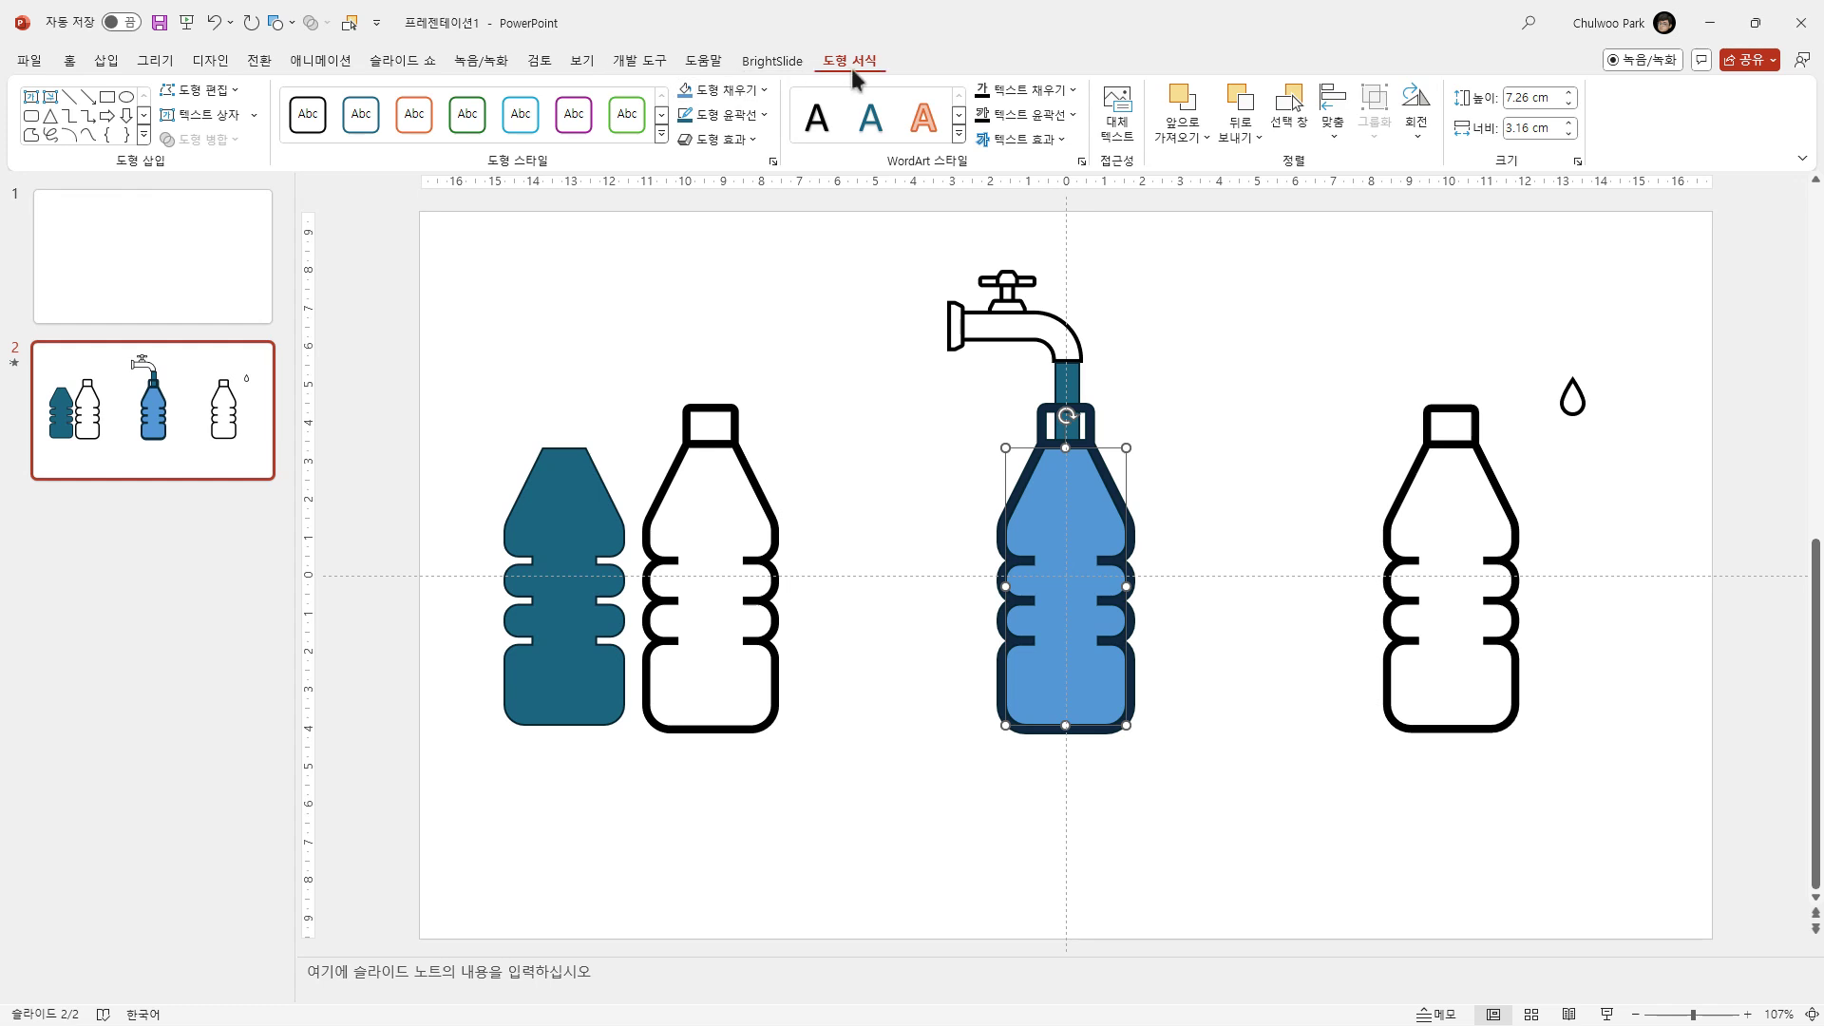
pyautogui.press('Tab')
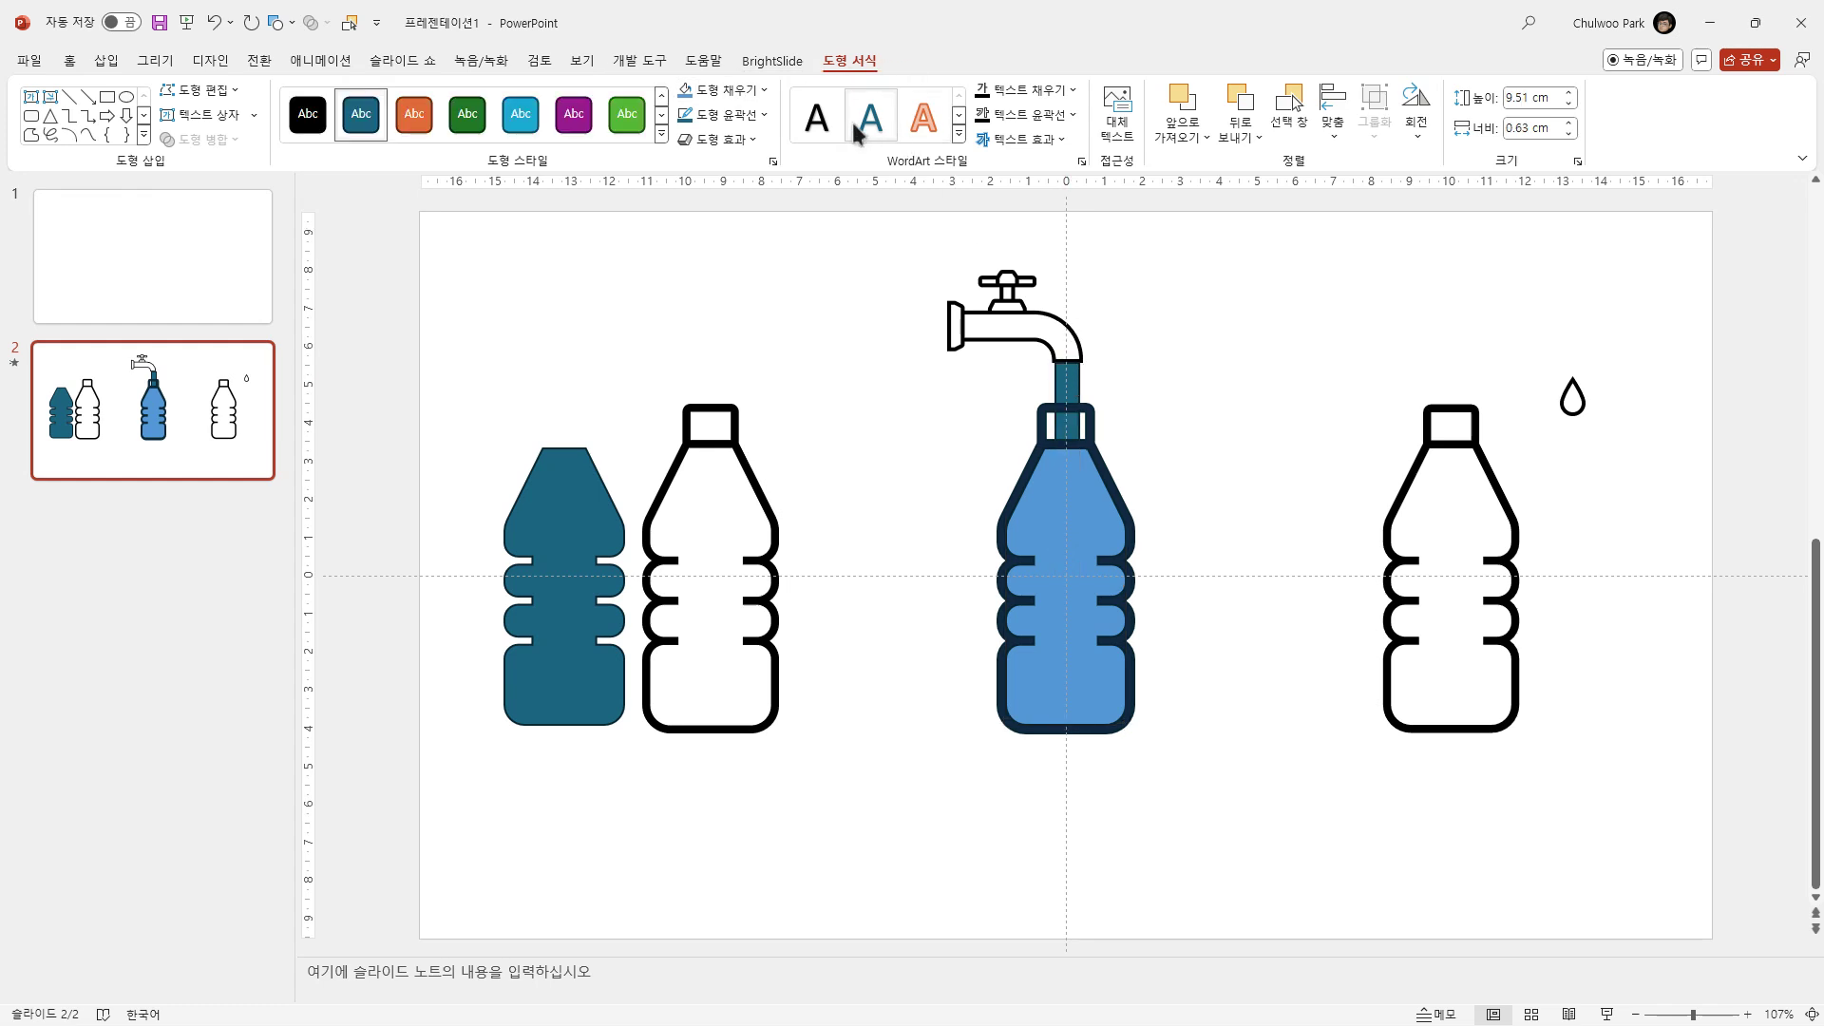
pyautogui.click(765, 114)
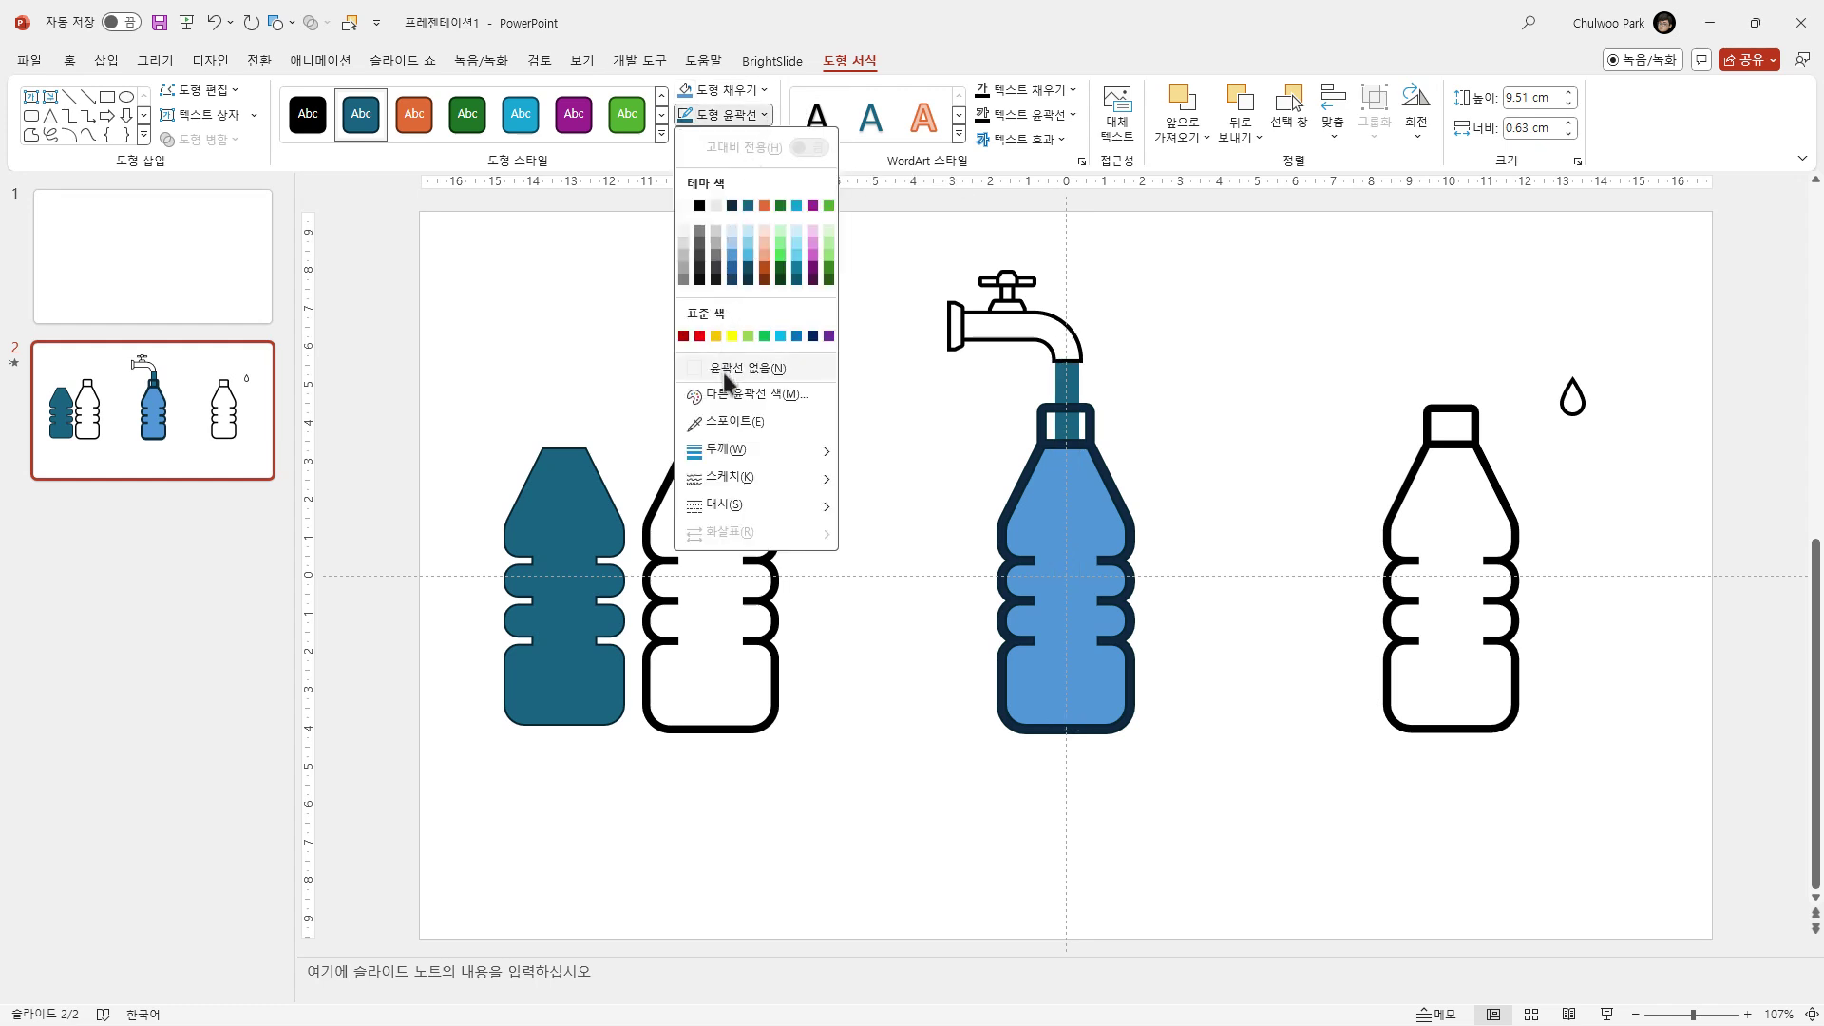
pyautogui.click(726, 361)
pyautogui.click(765, 90)
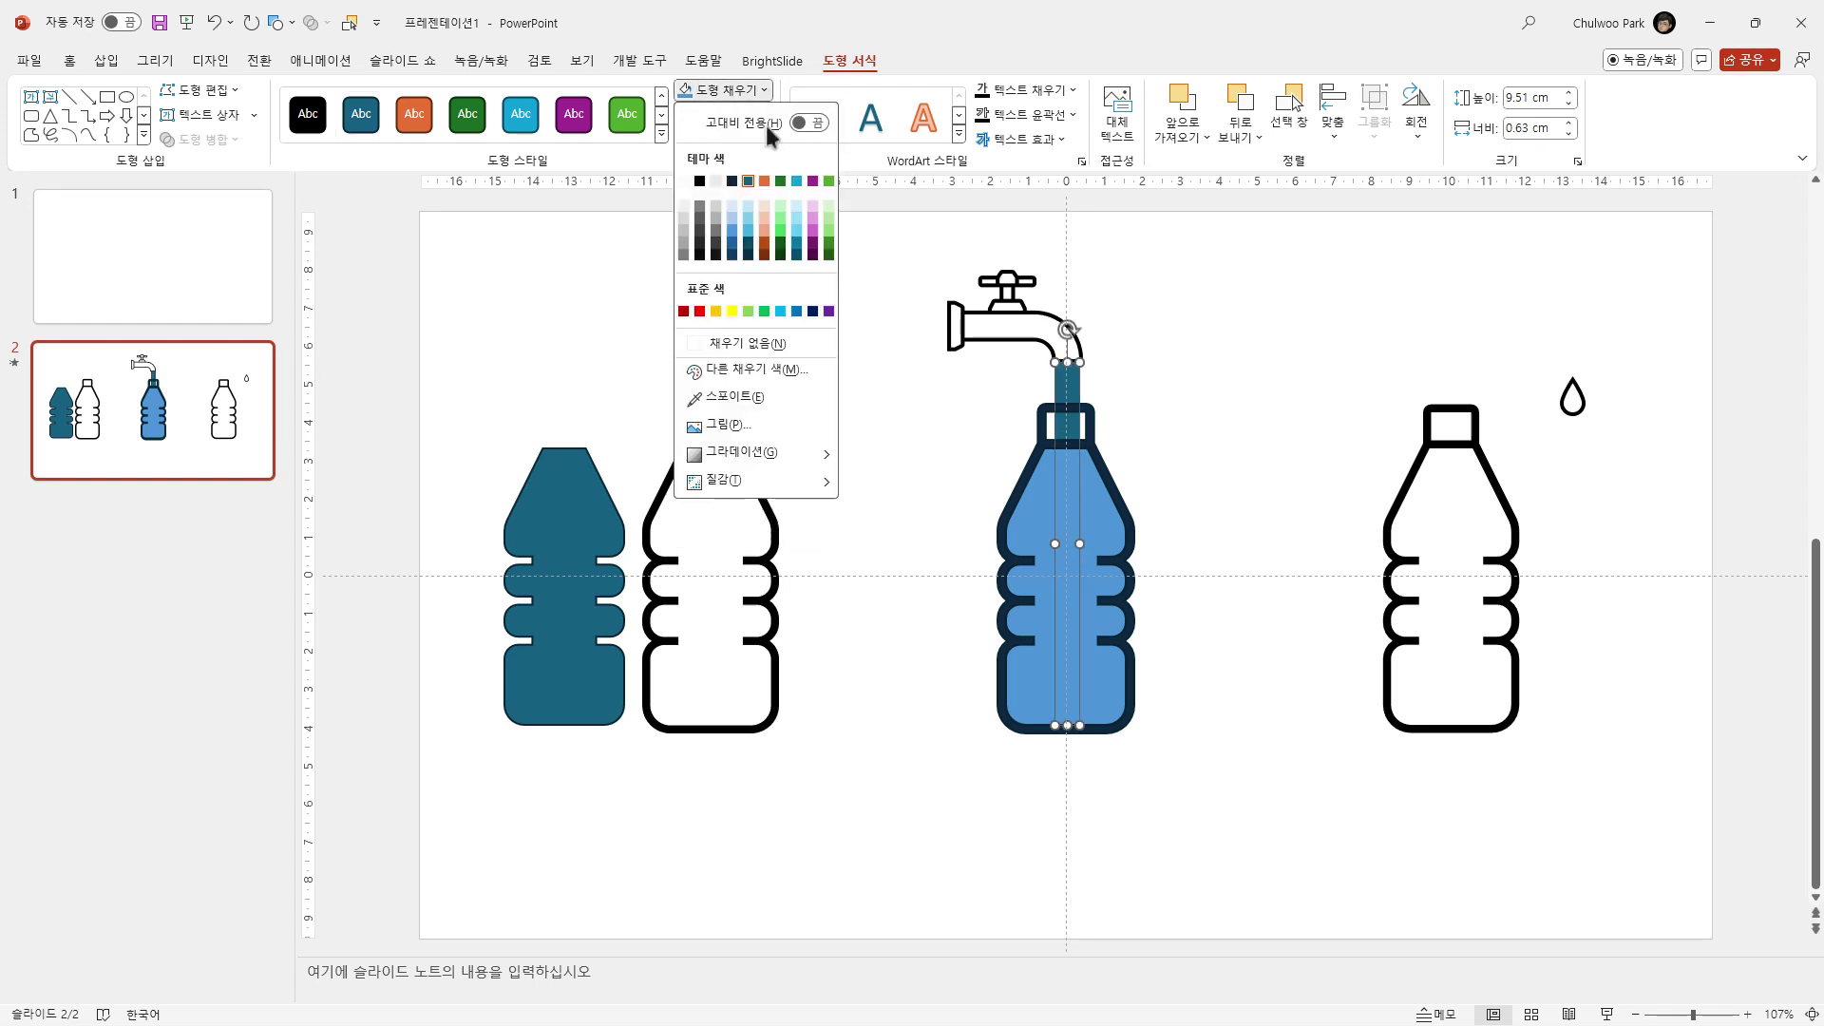
pyautogui.click(746, 396)
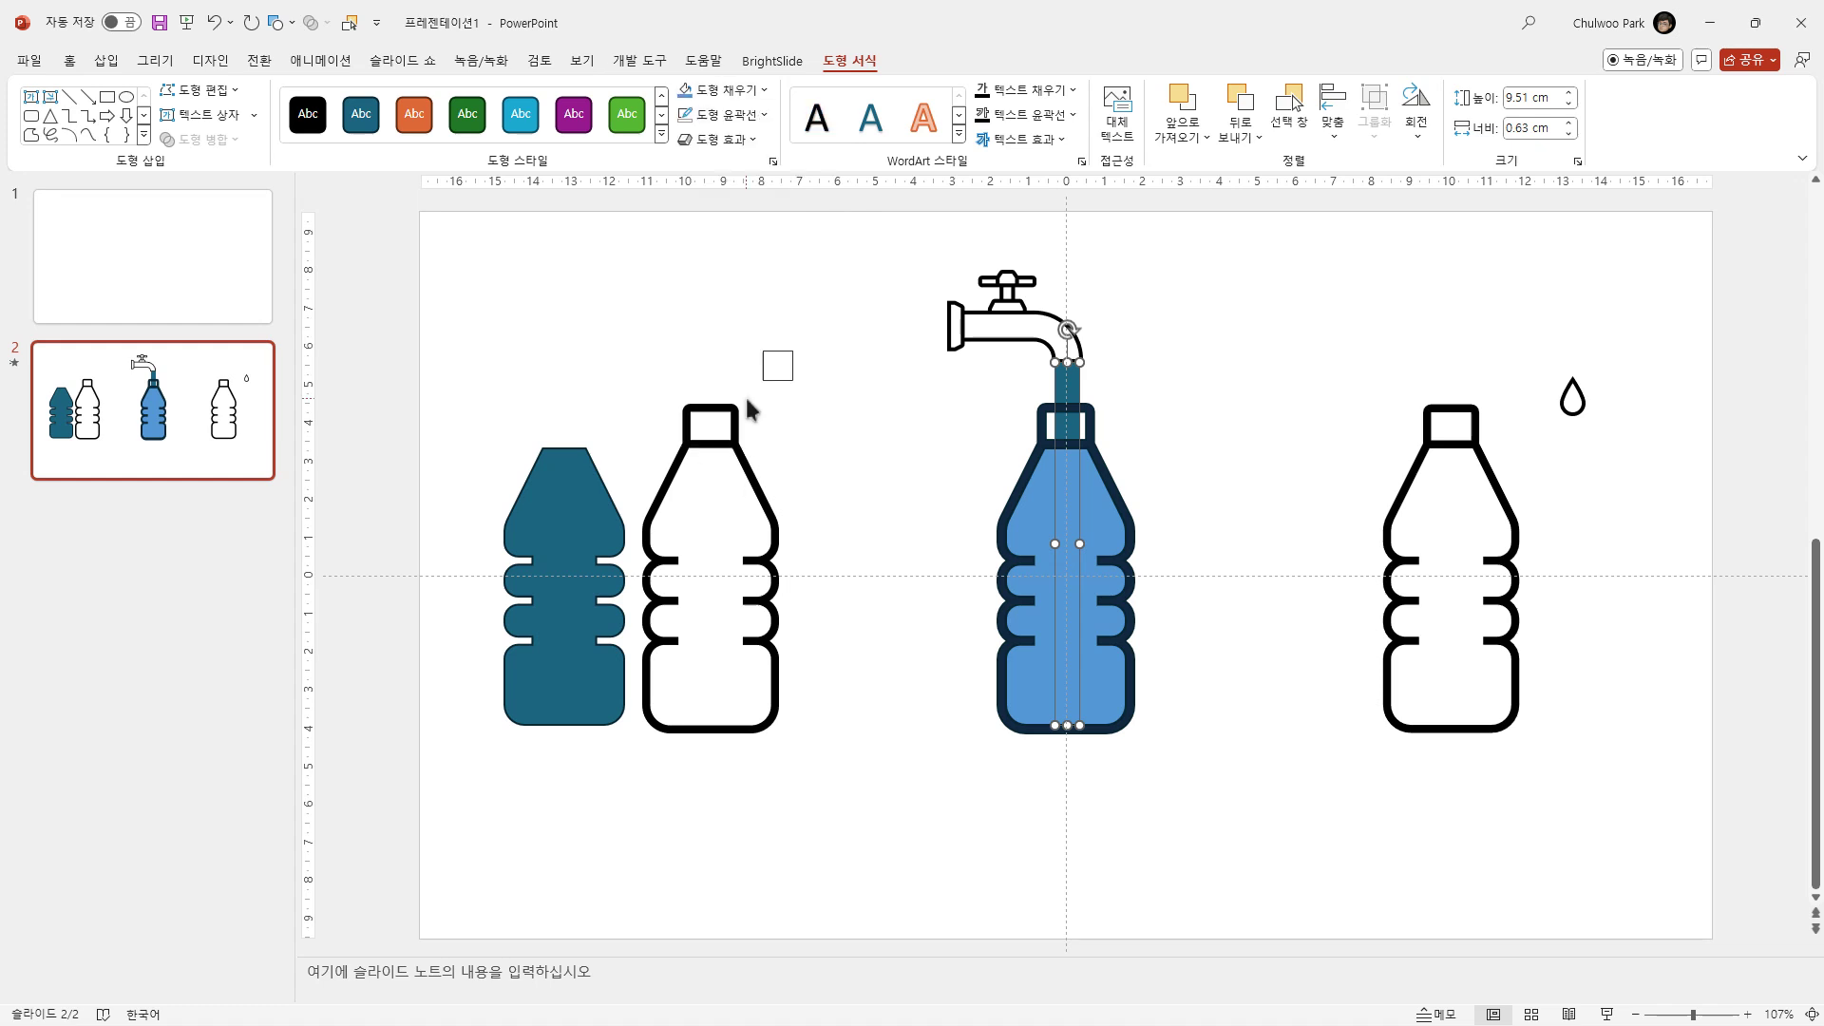
pyautogui.click(1037, 529)
pyautogui.click(1176, 468)
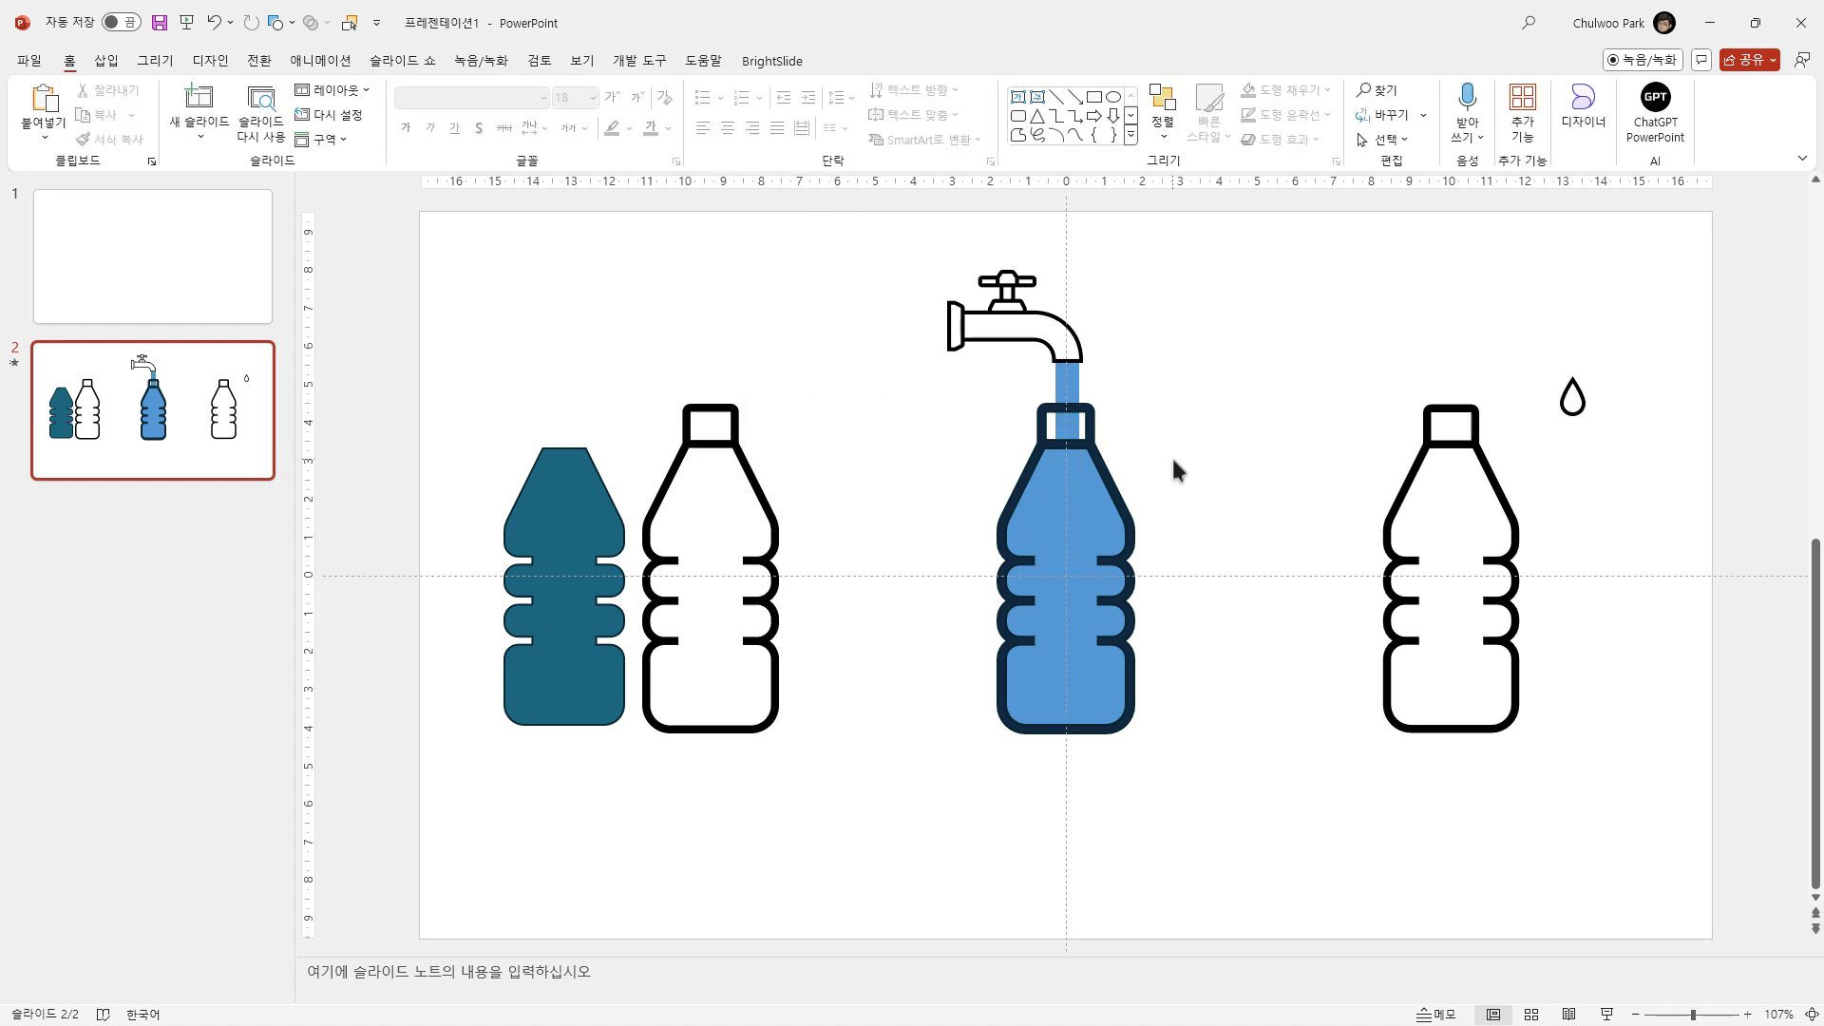
pyautogui.click(1071, 377)
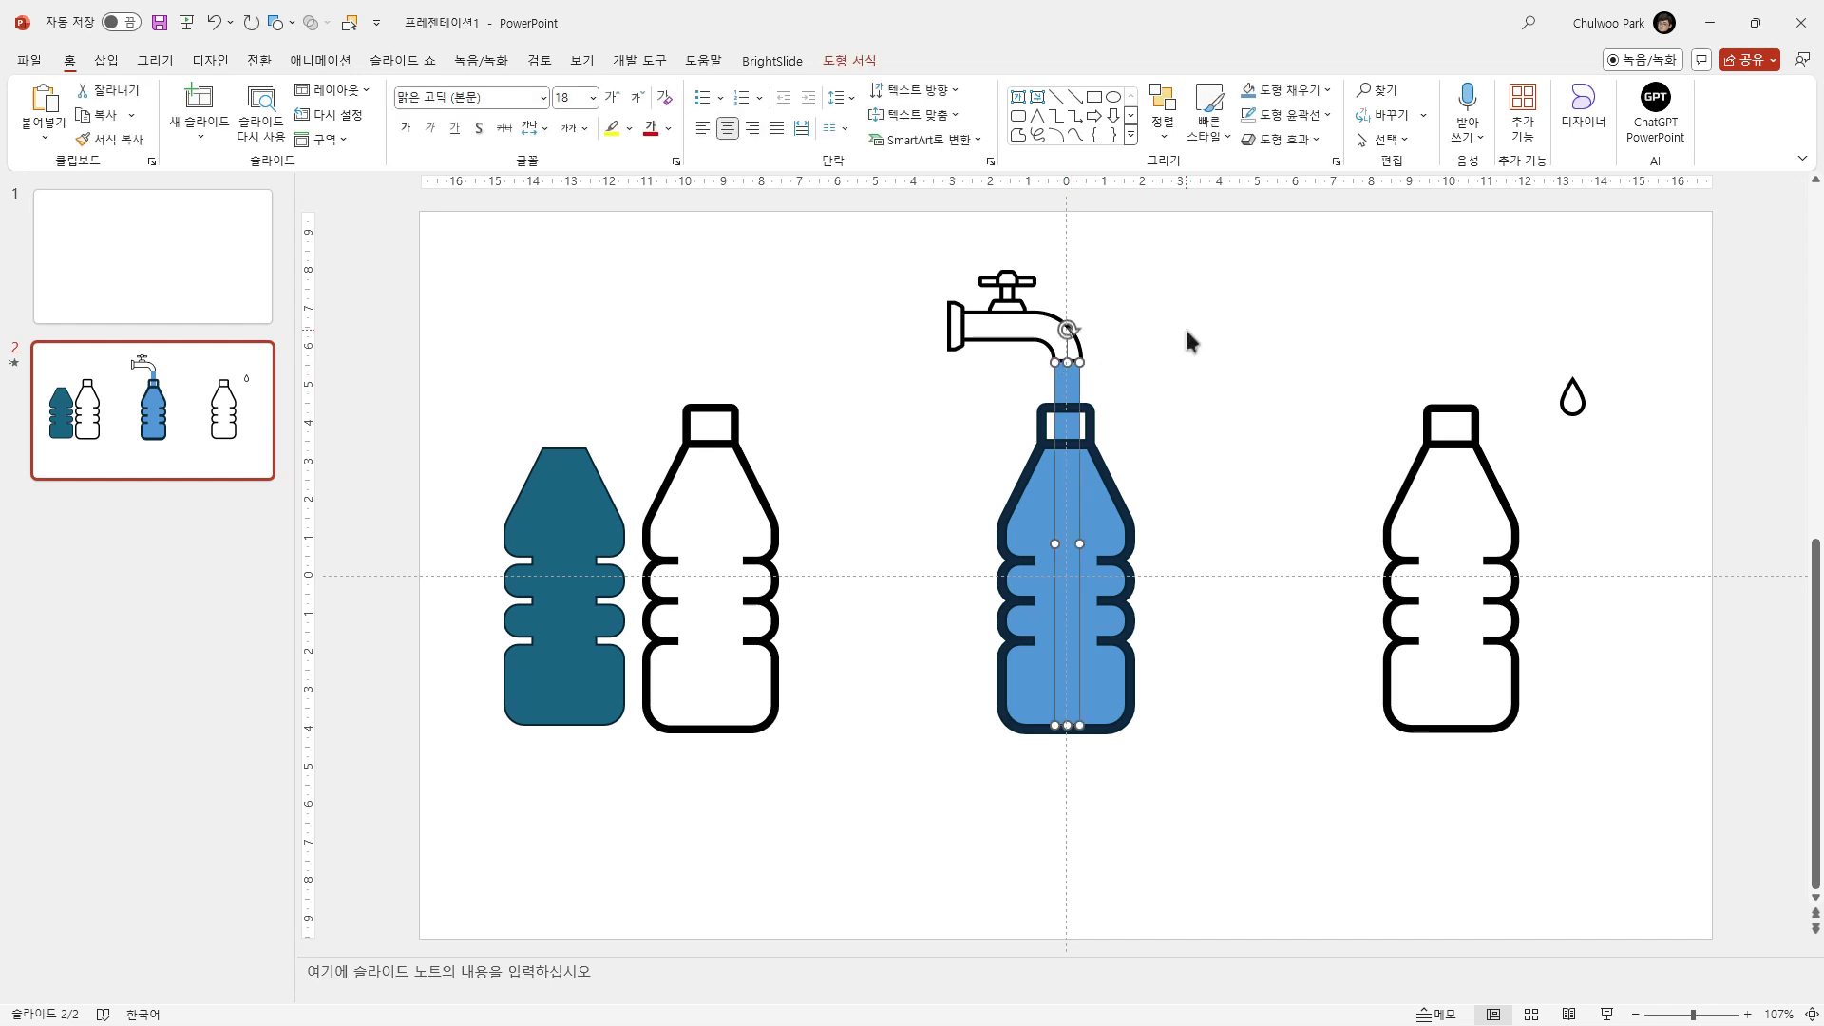
# Step: Give the narrow stream rectangle a Wipe (닦아내기) entrance animation with its direction set to From Top (위에서)
pyautogui.click(306, 64)
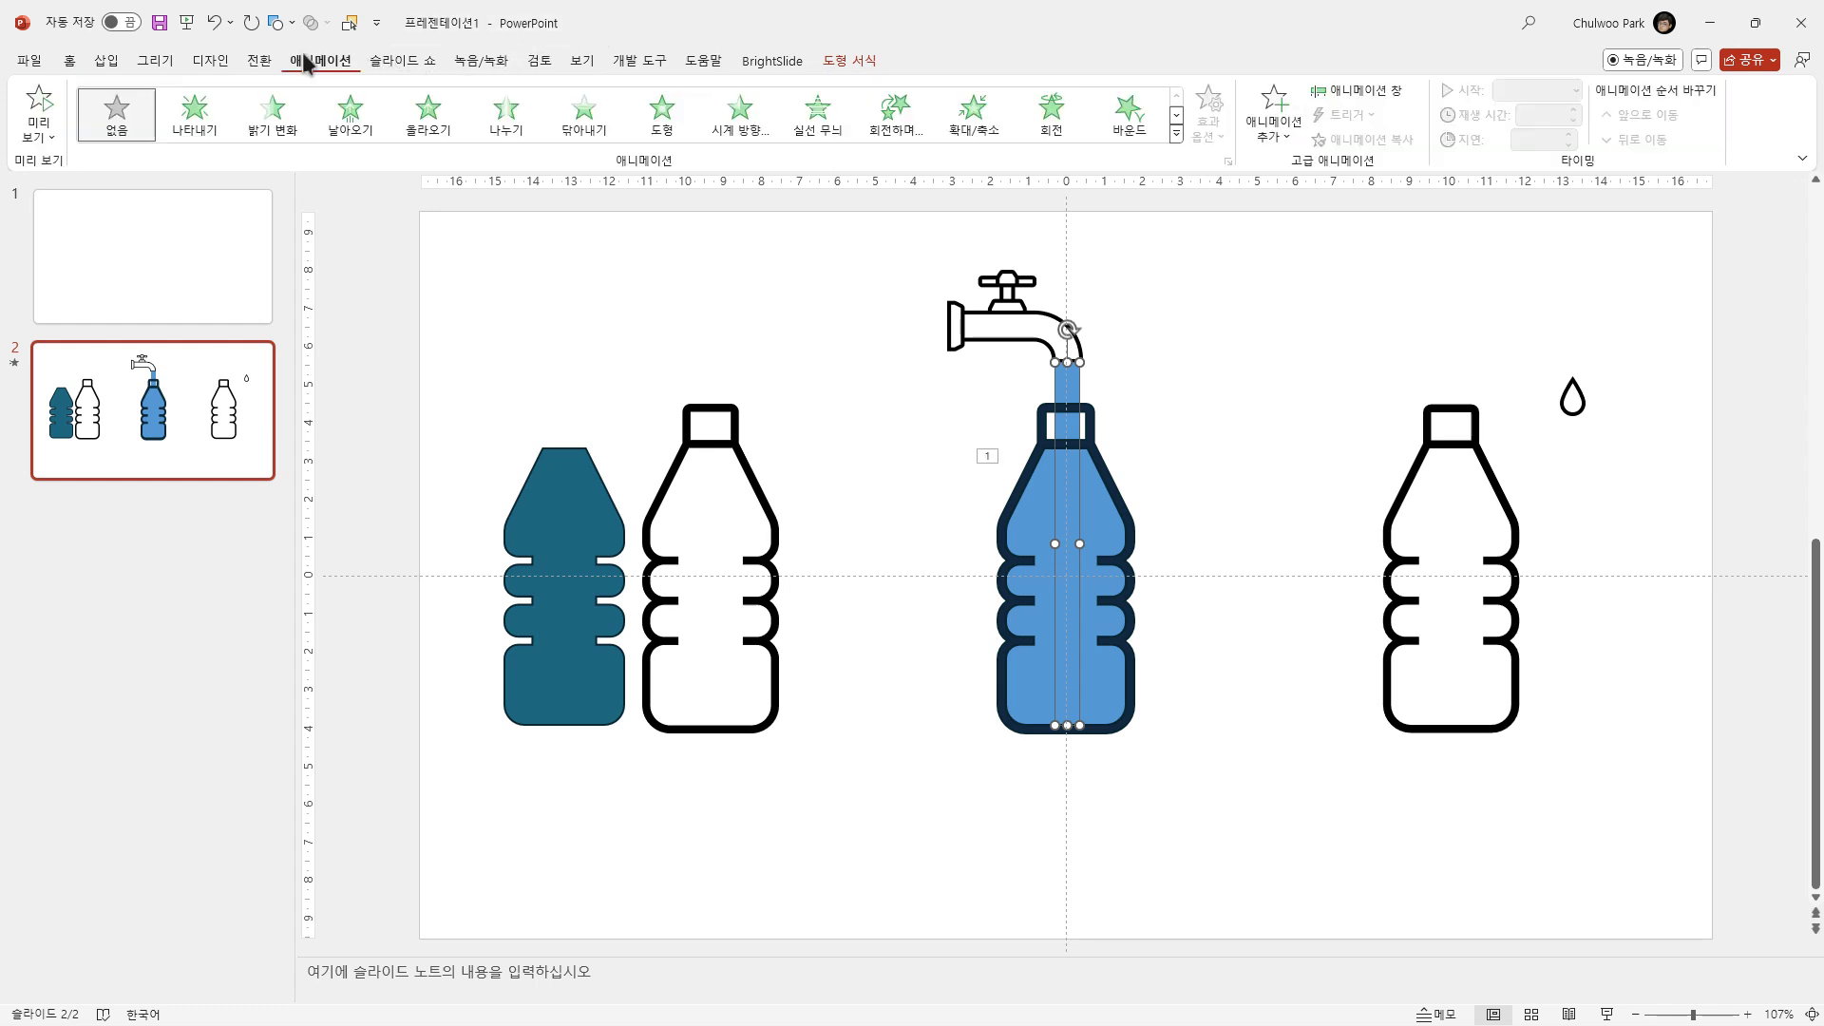
pyautogui.click(564, 124)
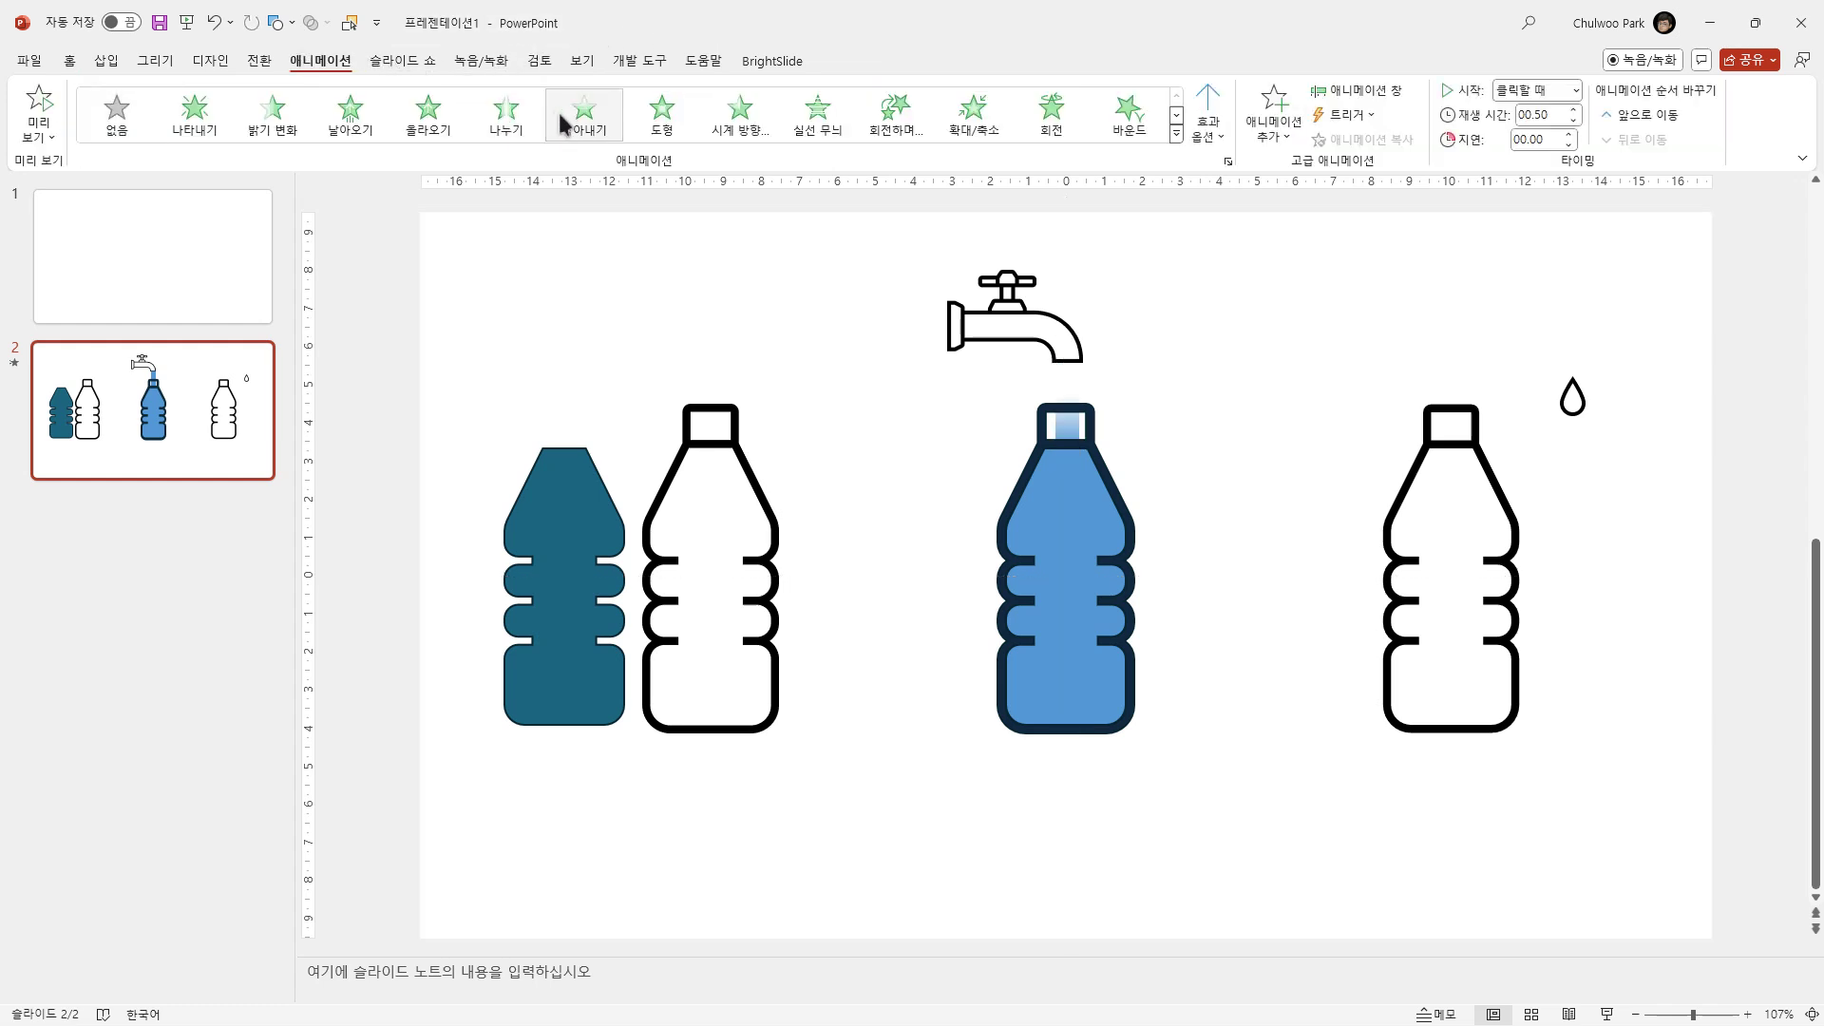
pyautogui.click(1209, 128)
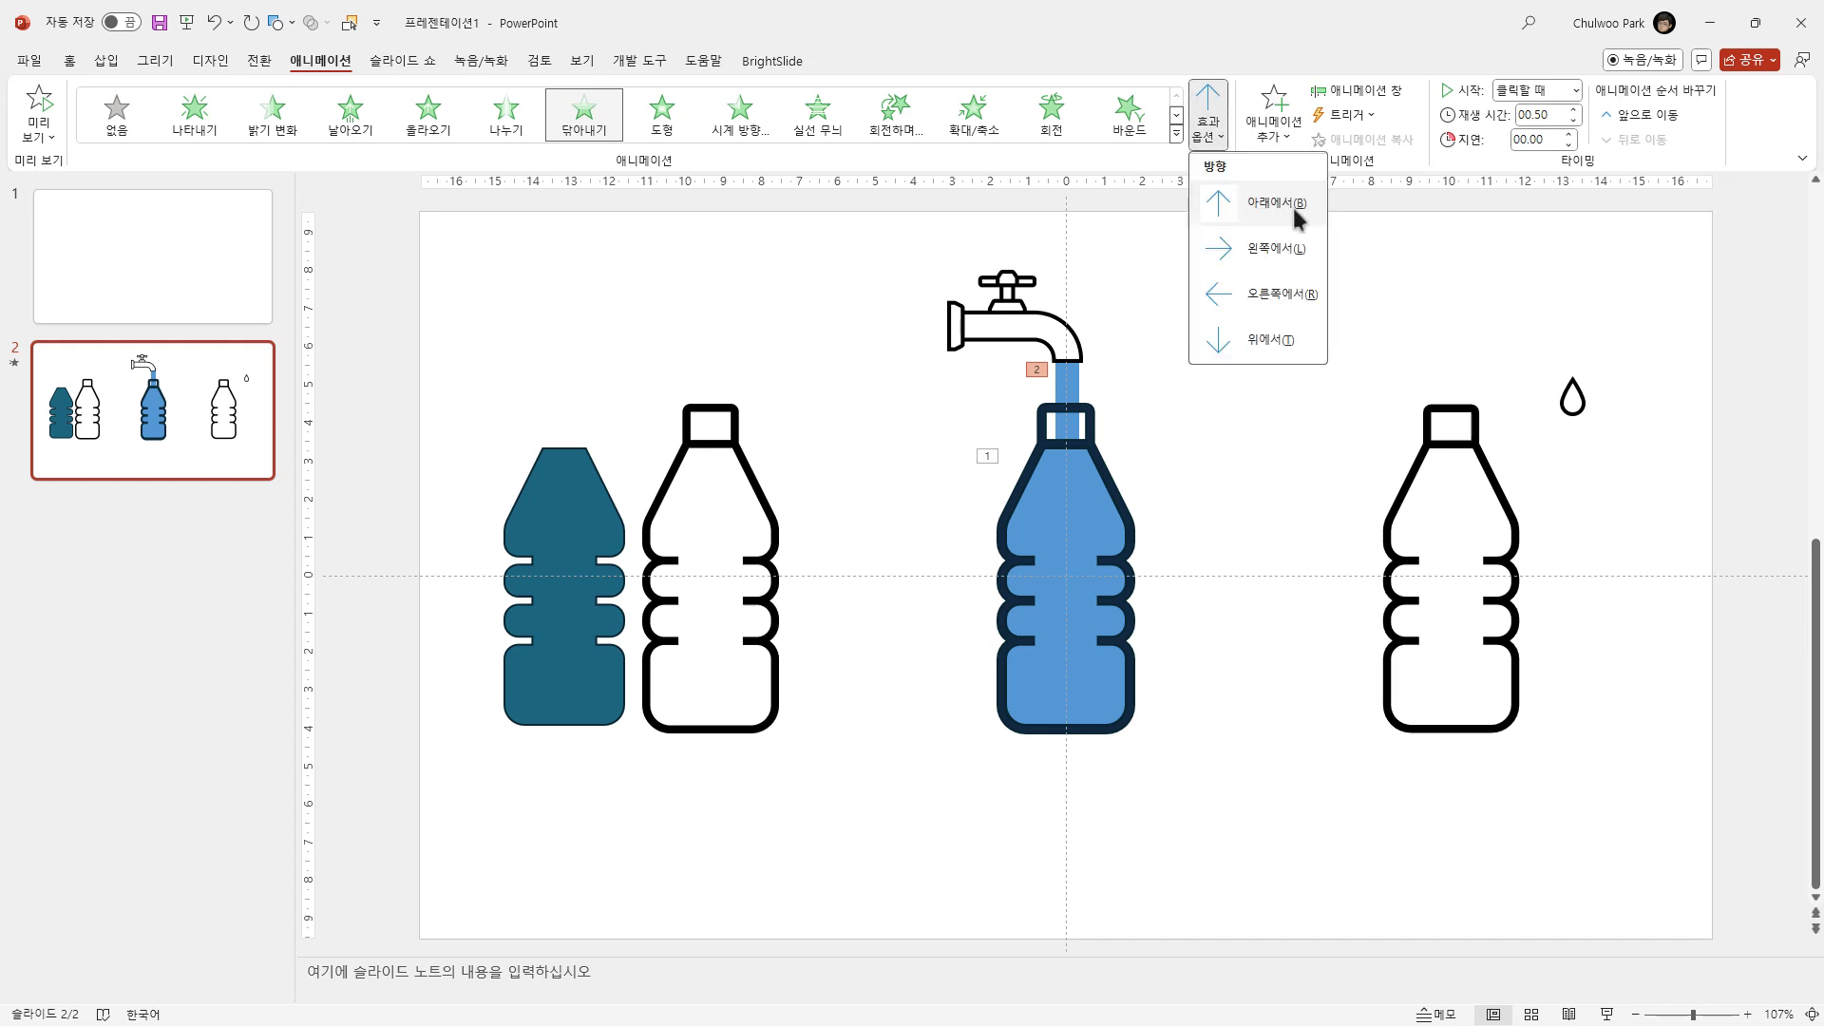
pyautogui.click(1279, 344)
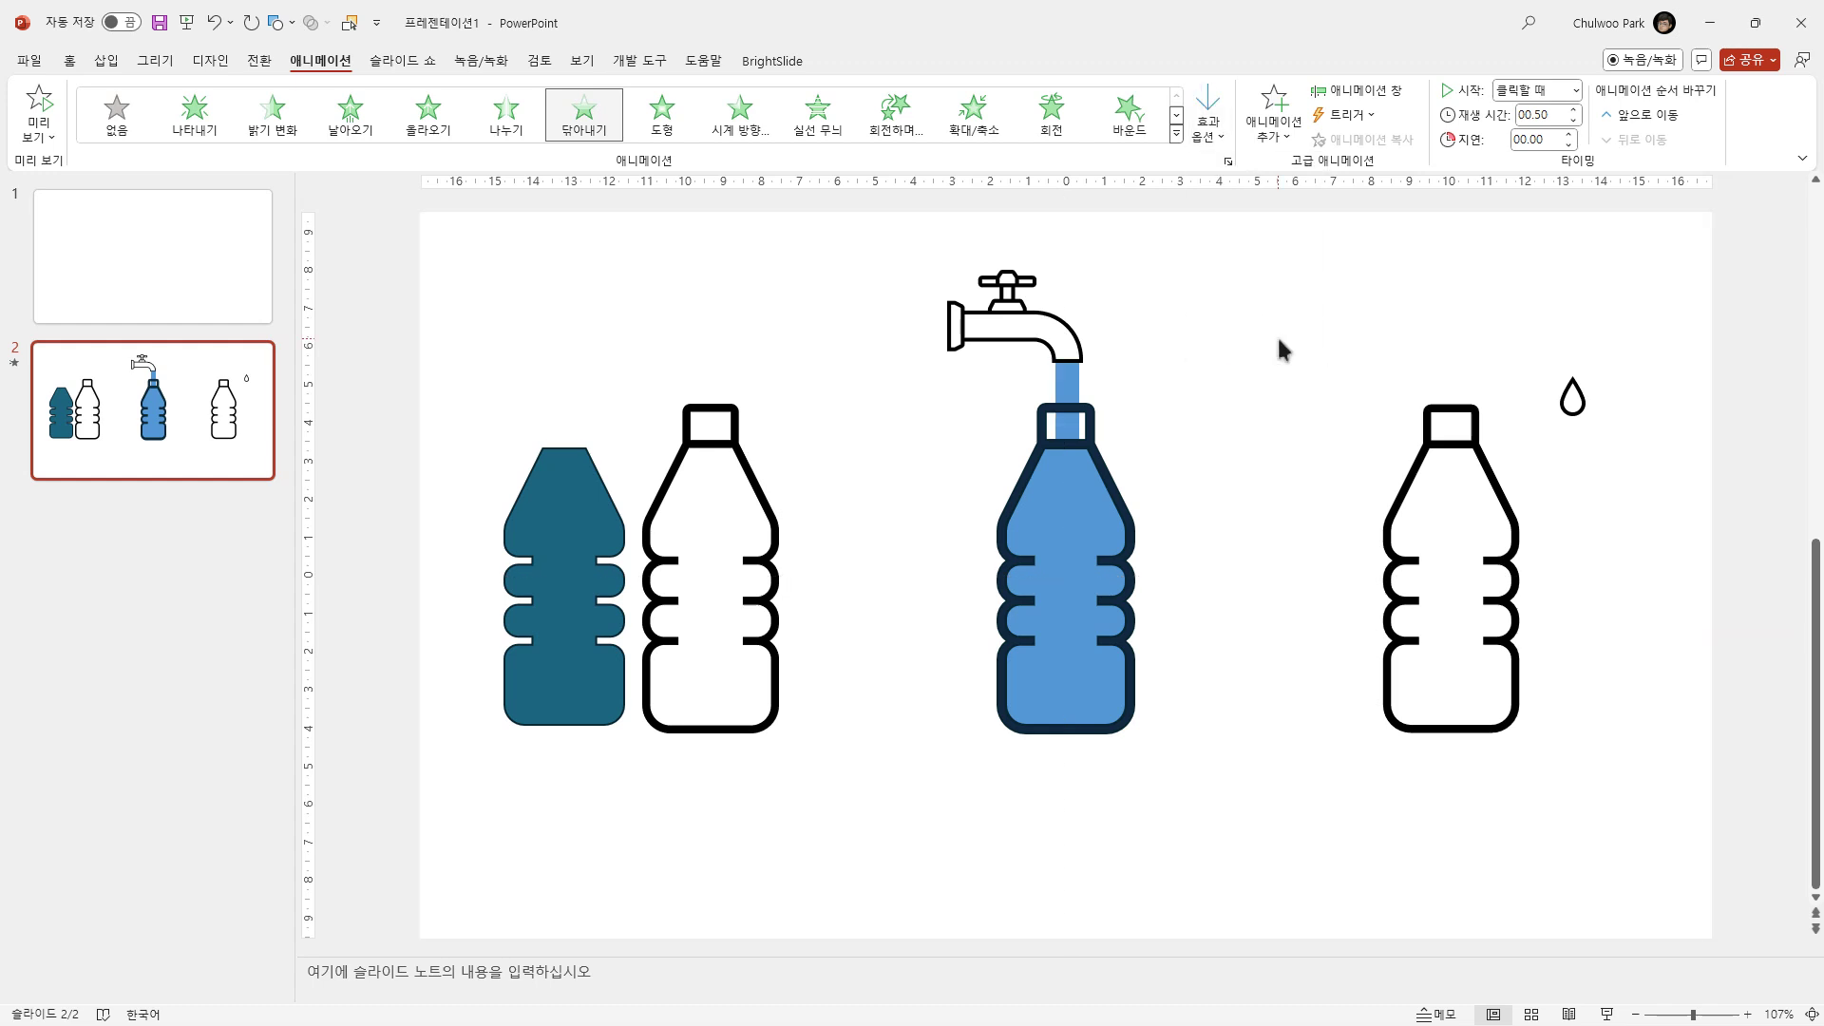
# Step: Move the stream rectangle's Wipe ahead of the water shape's animation in the animation order and preview the sequence
pyautogui.click(1067, 383)
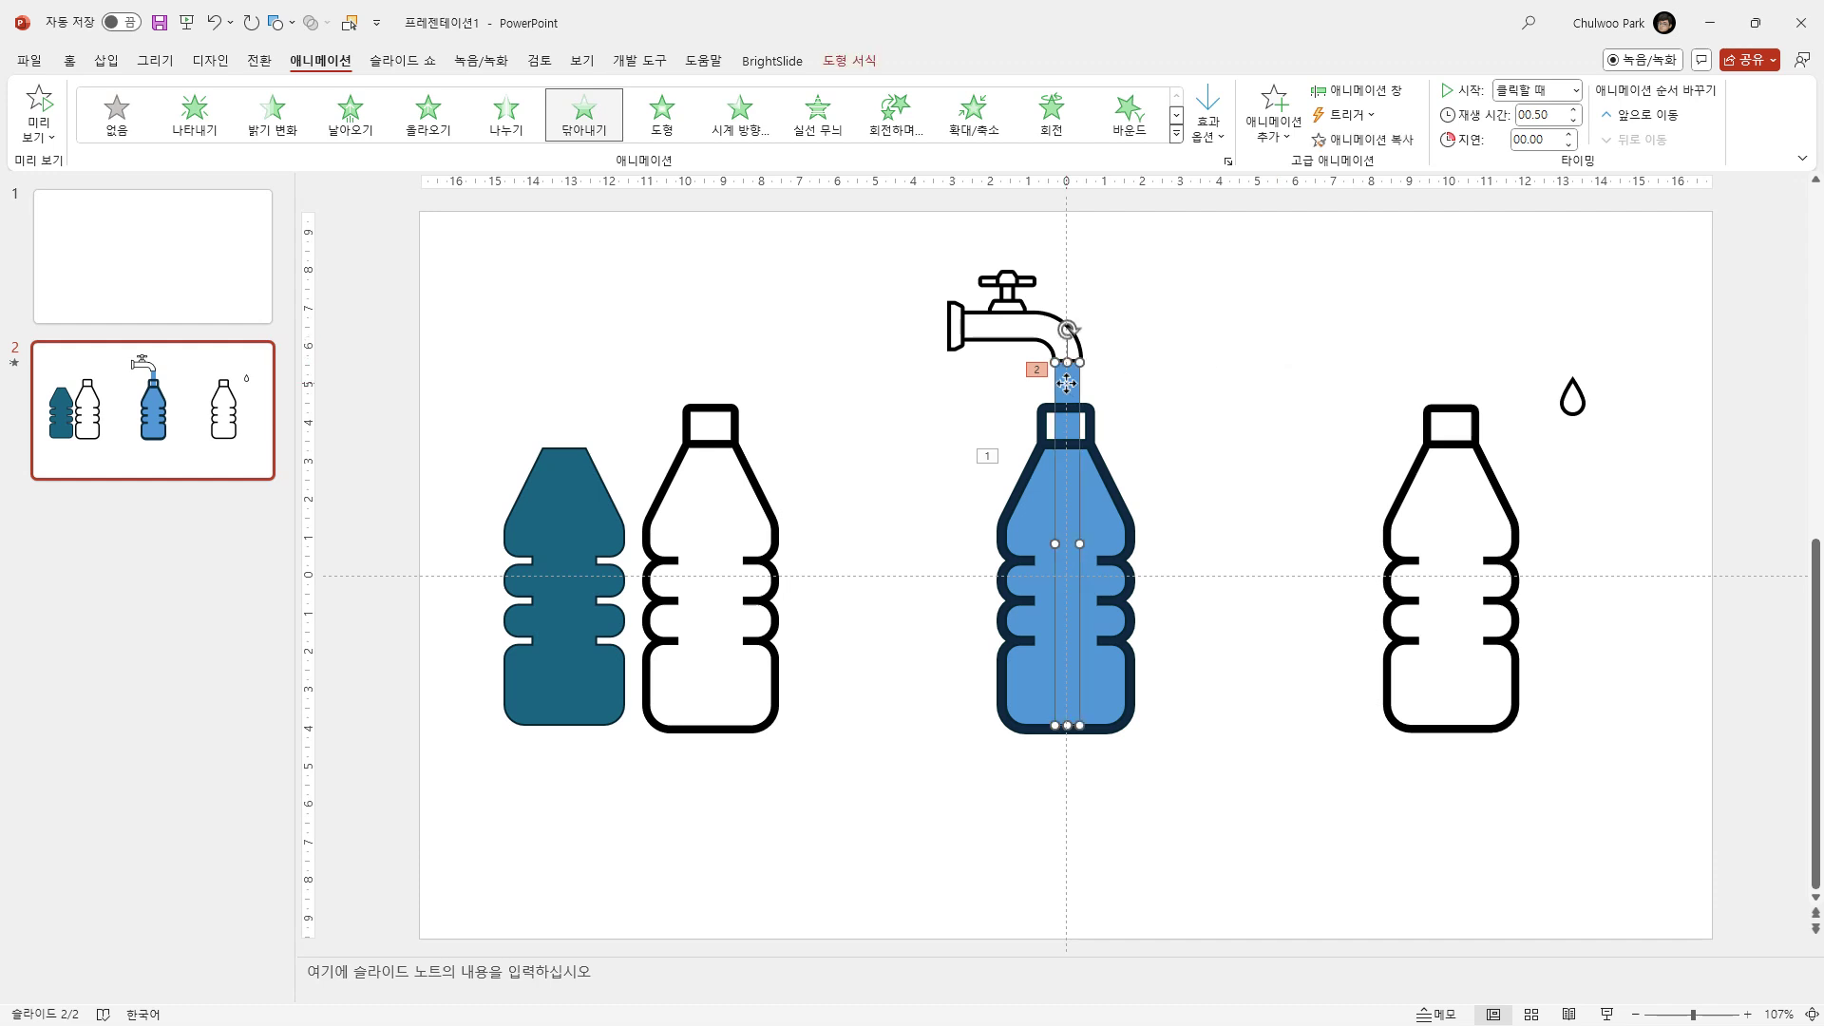
pyautogui.click(1383, 89)
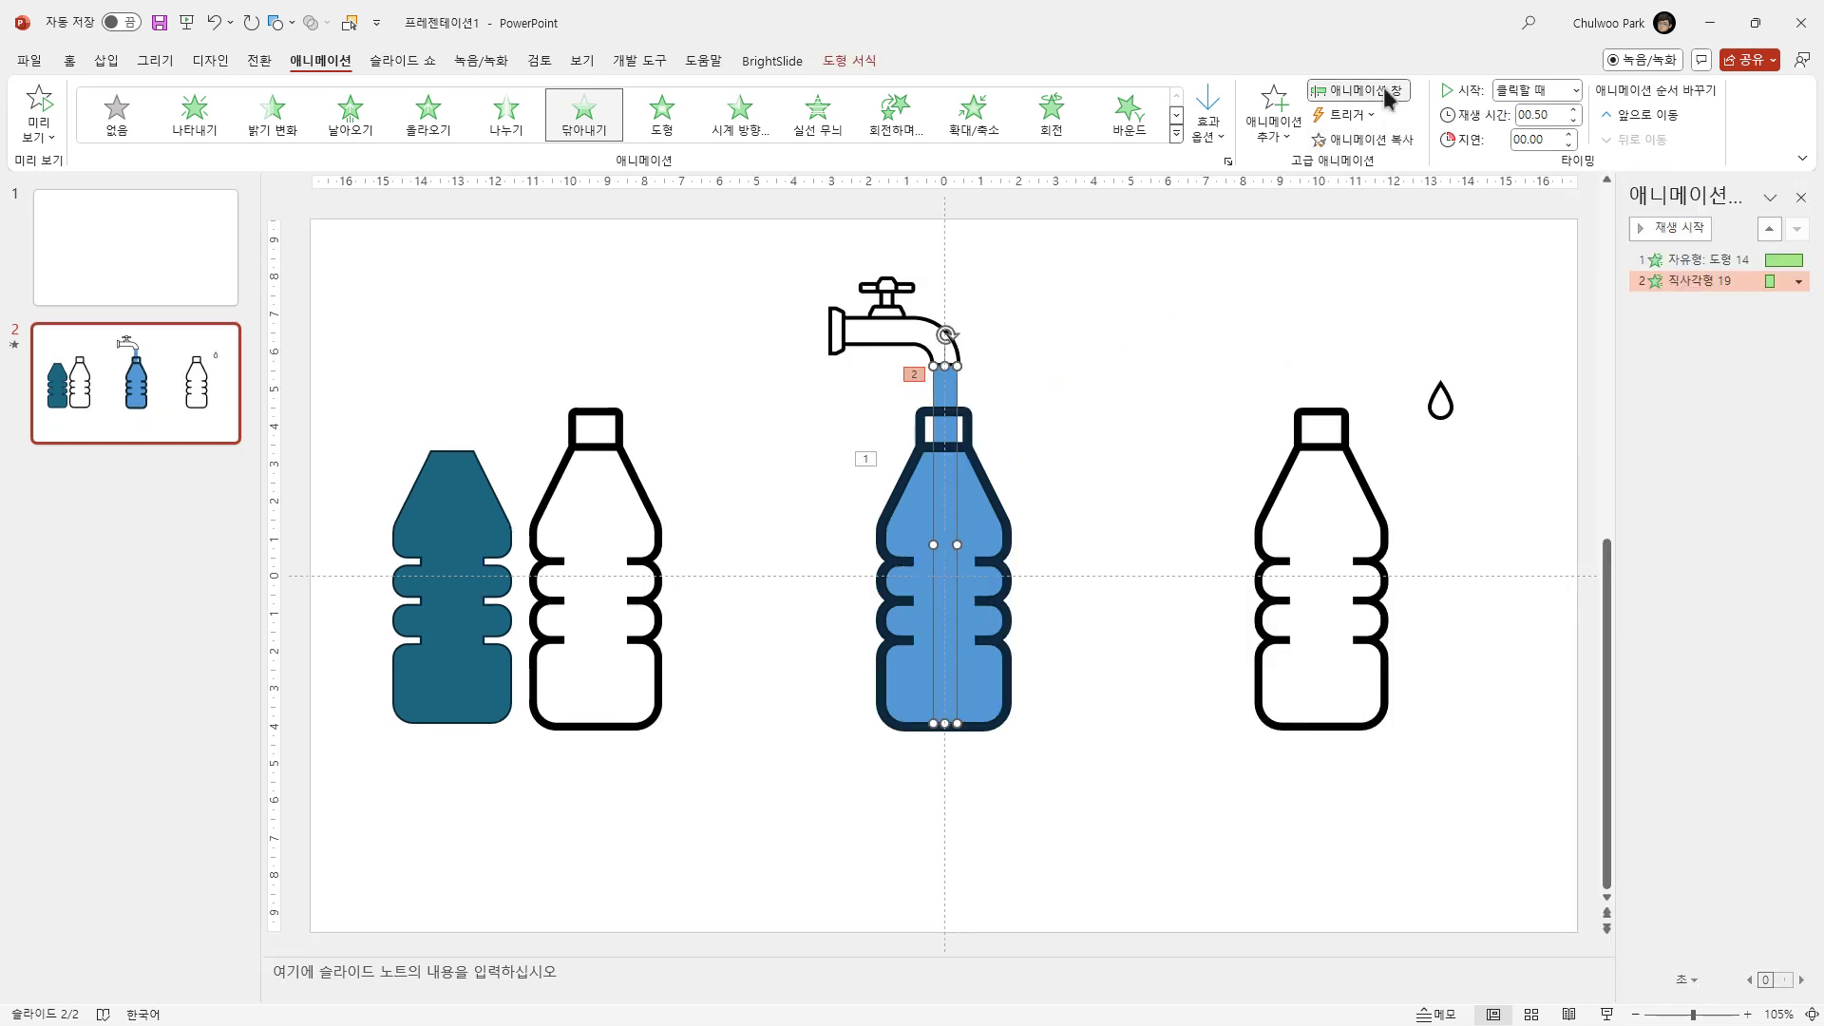
pyautogui.moveTo(1700, 281); pyautogui.dragTo(1707, 255)
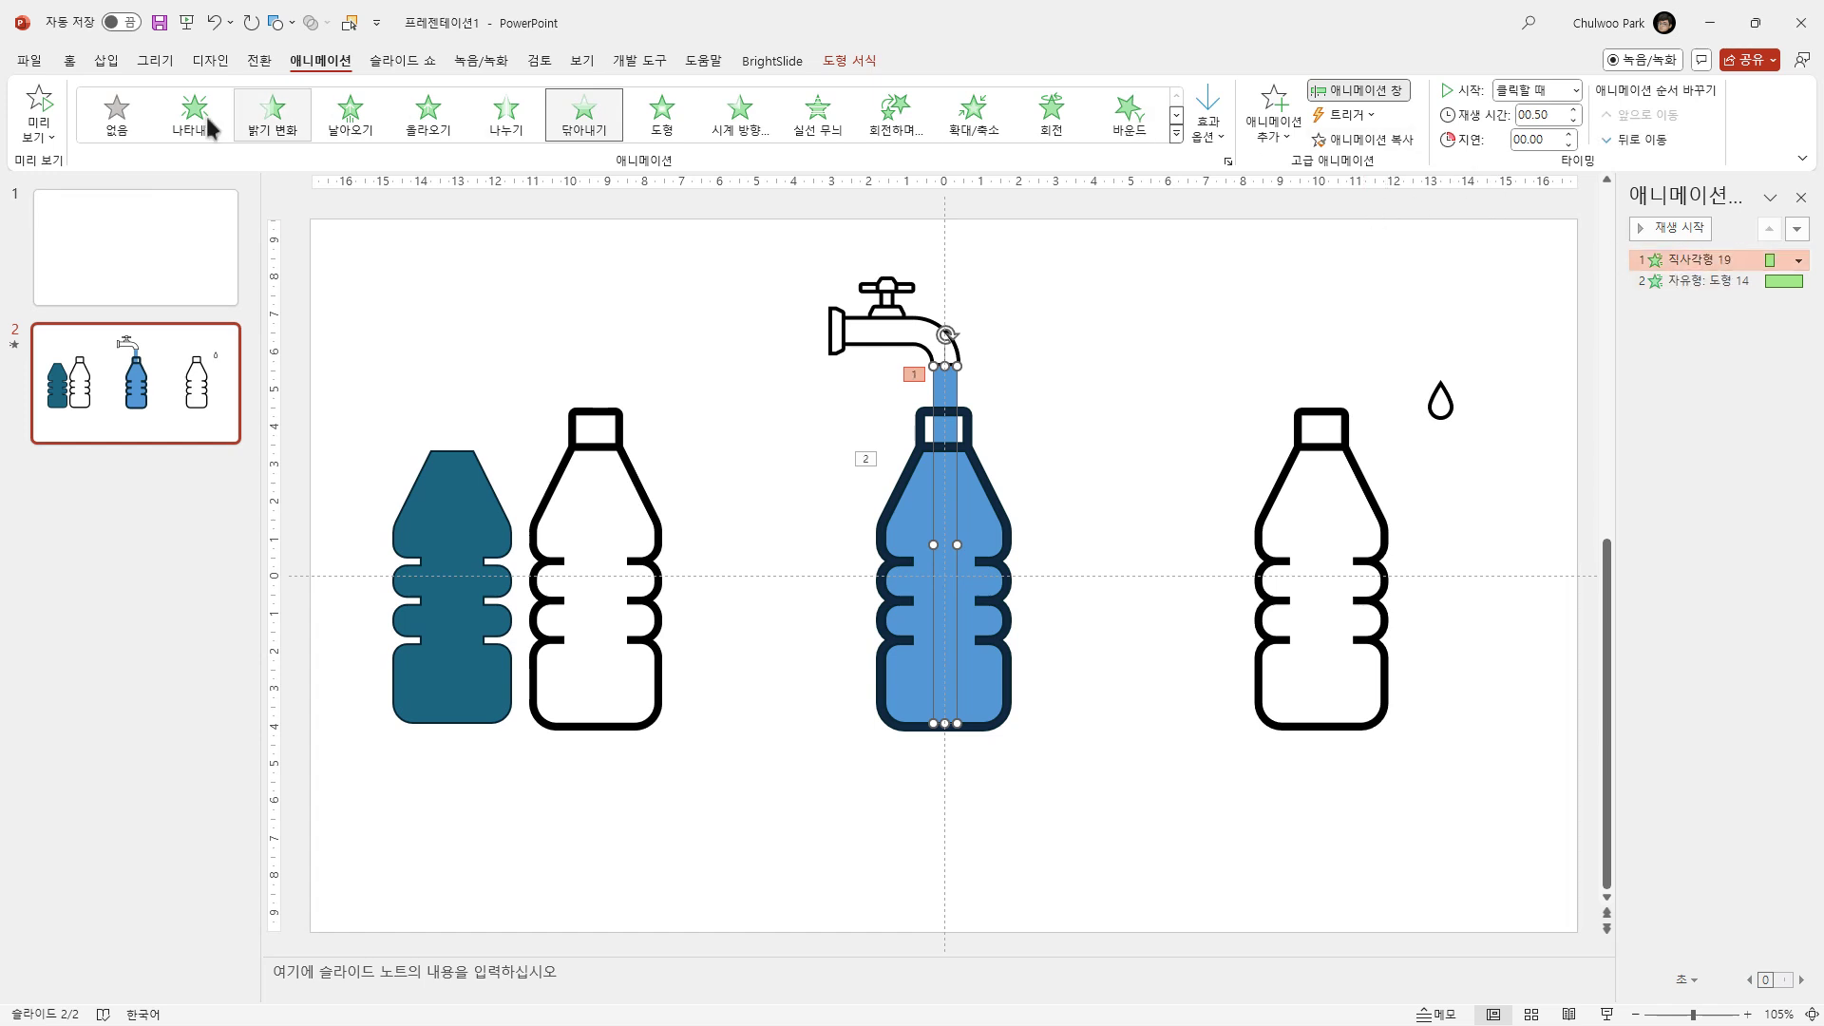
pyautogui.click(40, 113)
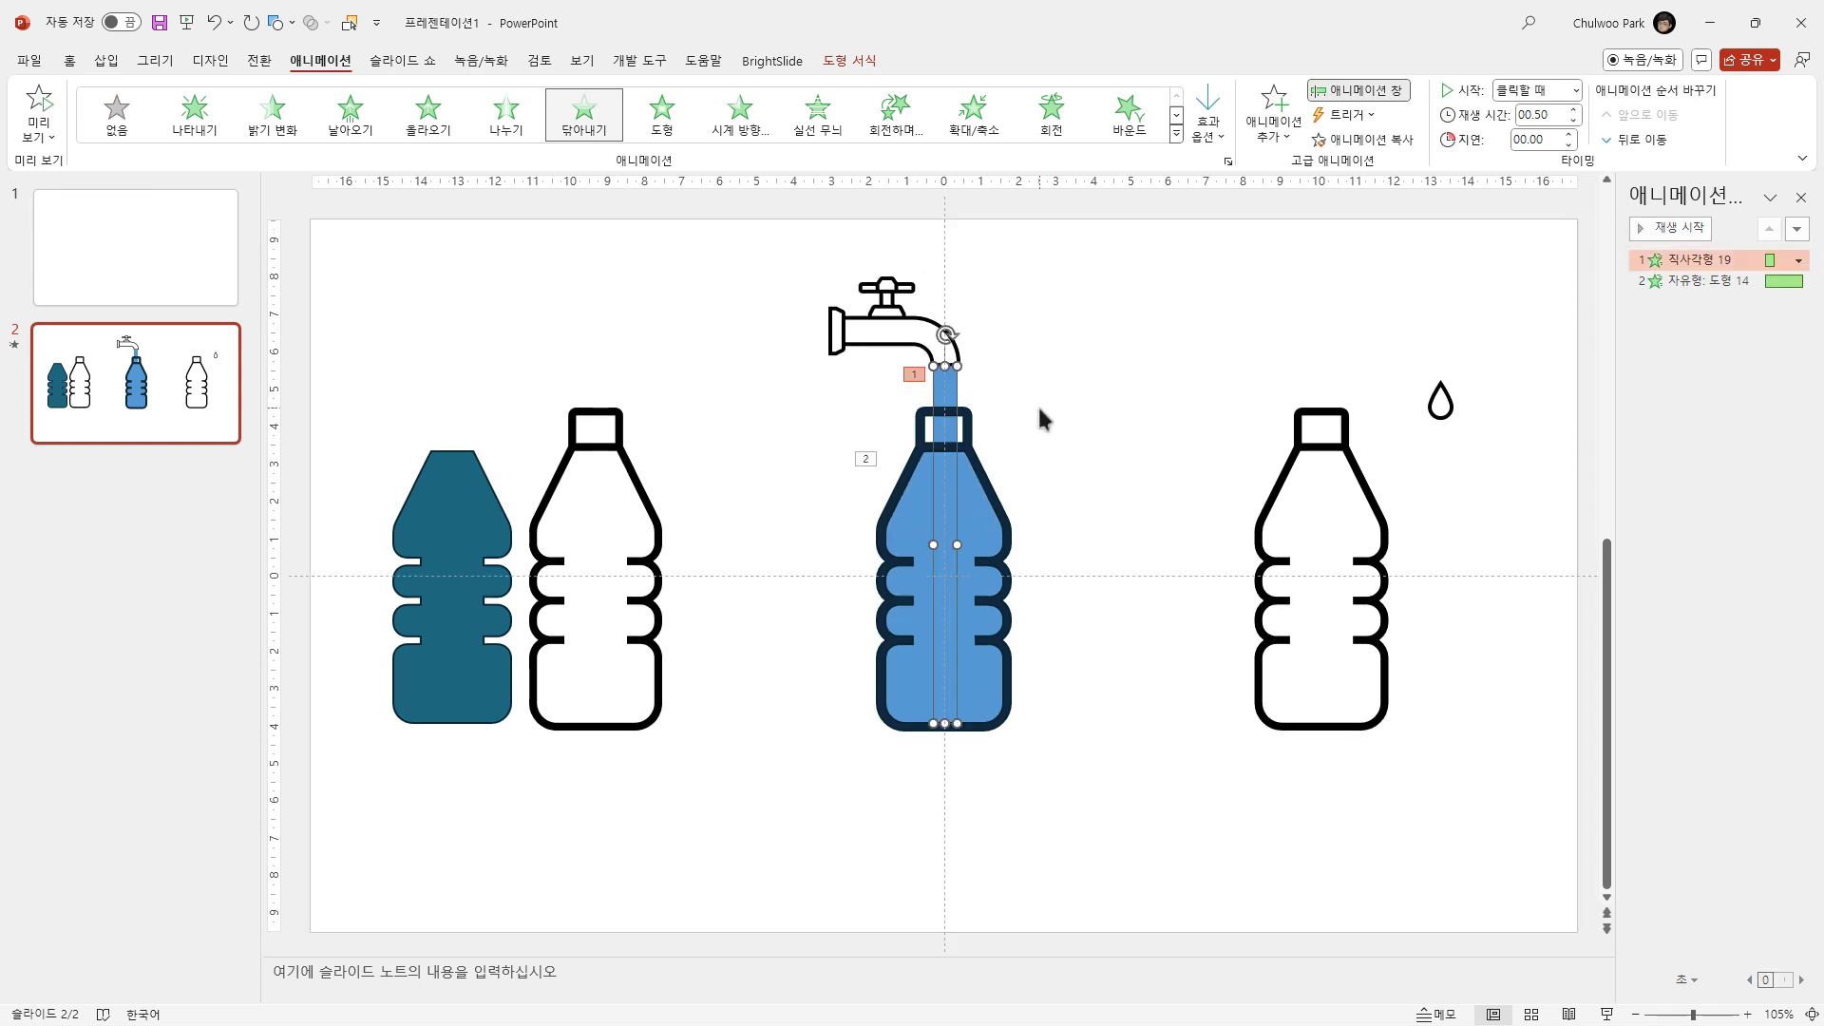
# Step: Add a Disappear (사라지기) exit animation to the stream rectangle while keeping its Wipe entrance
pyautogui.click(920, 547)
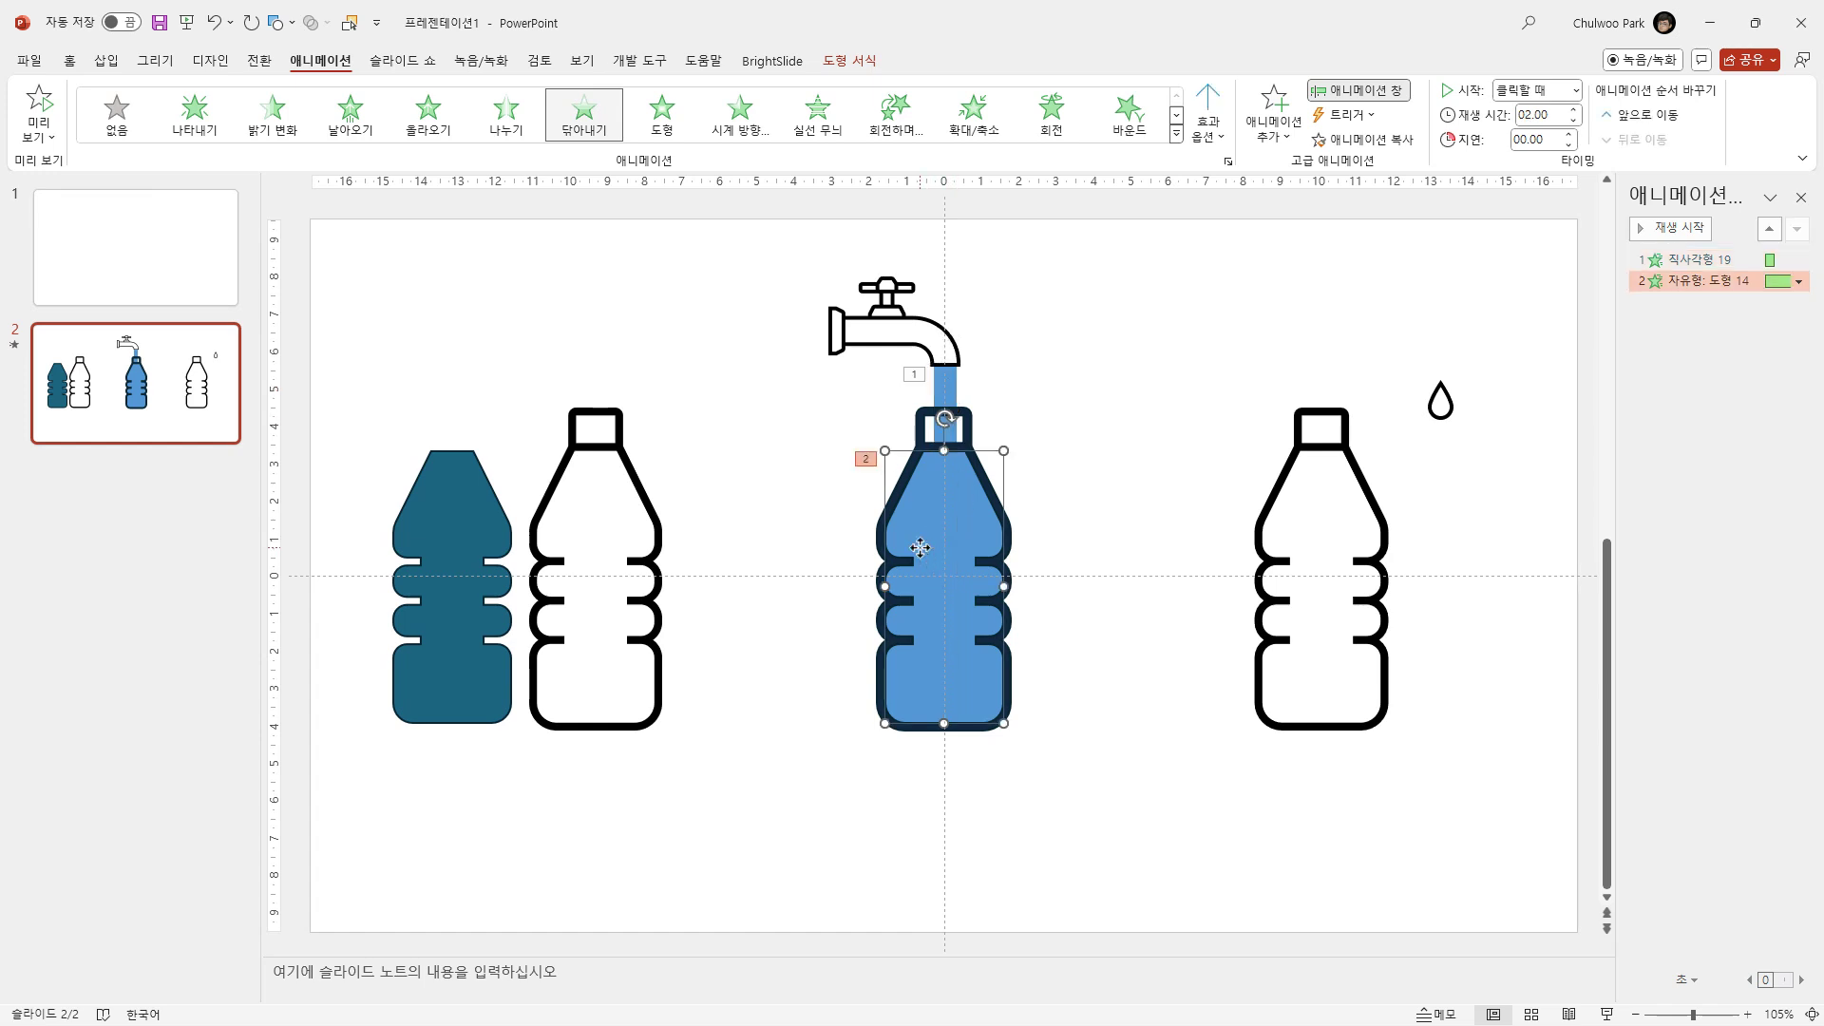
pyautogui.click(945, 390)
pyautogui.click(1273, 140)
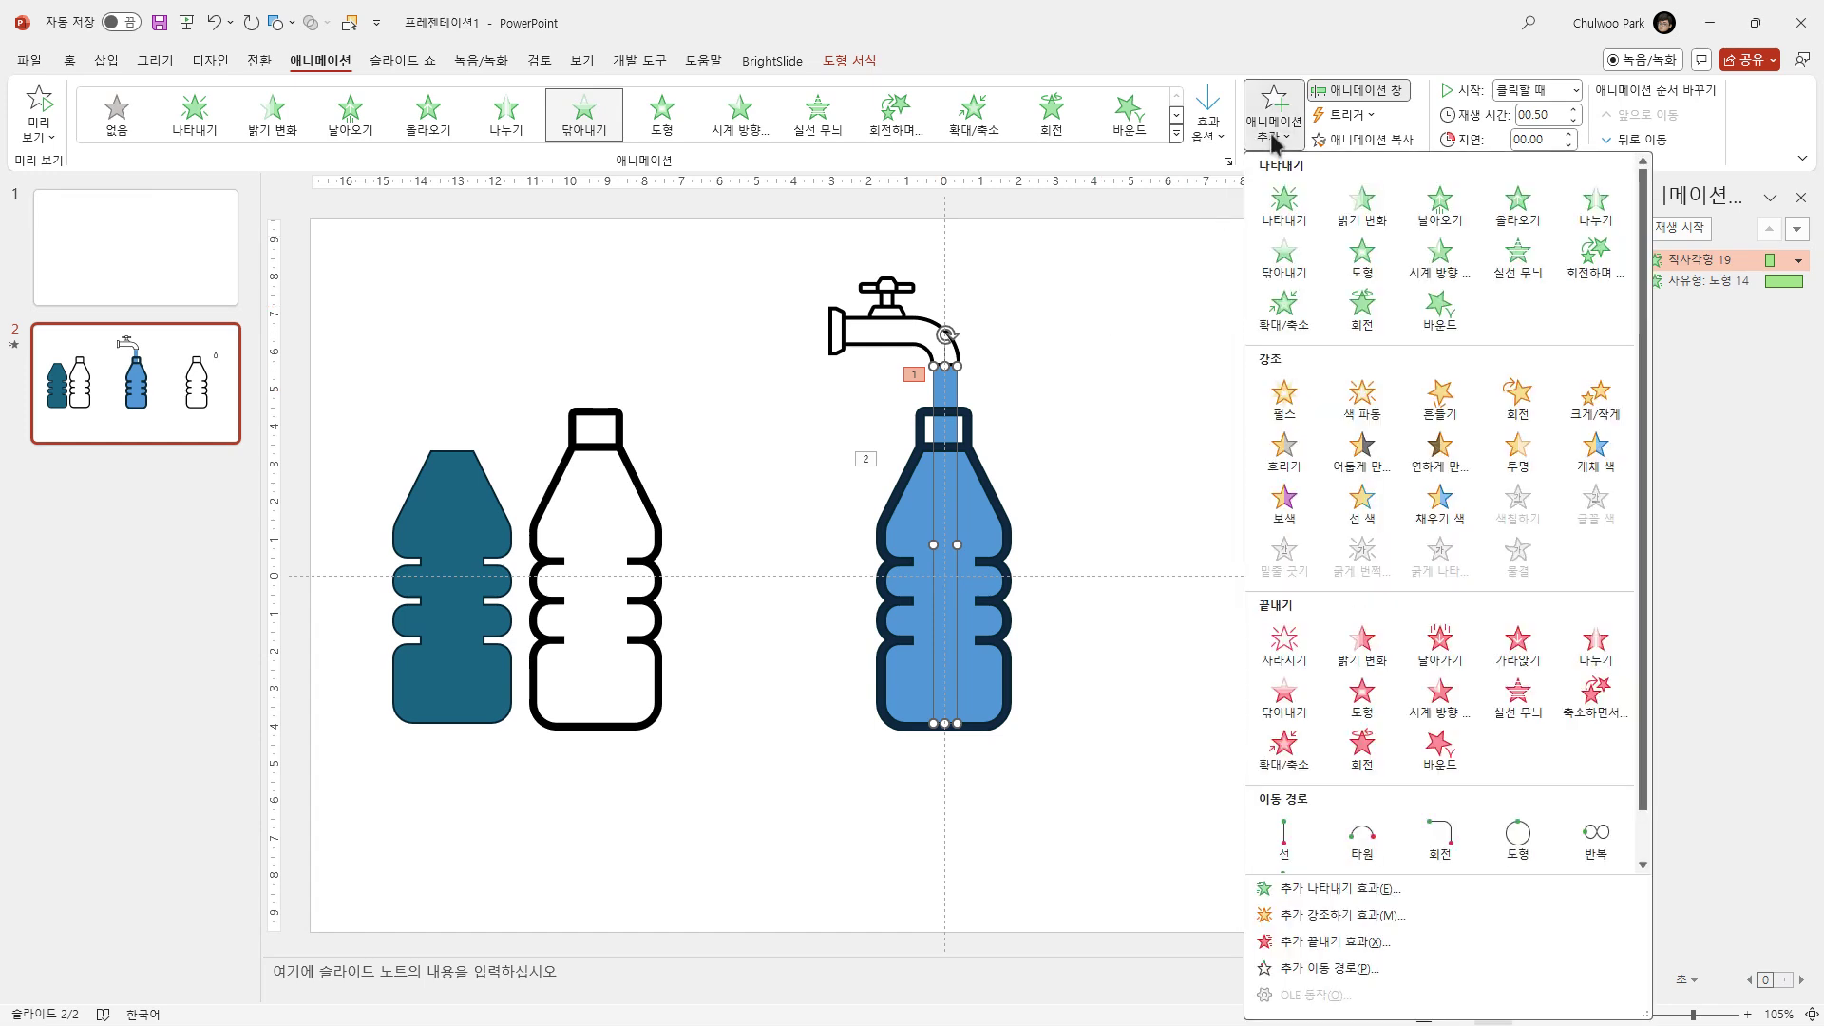
pyautogui.click(1298, 653)
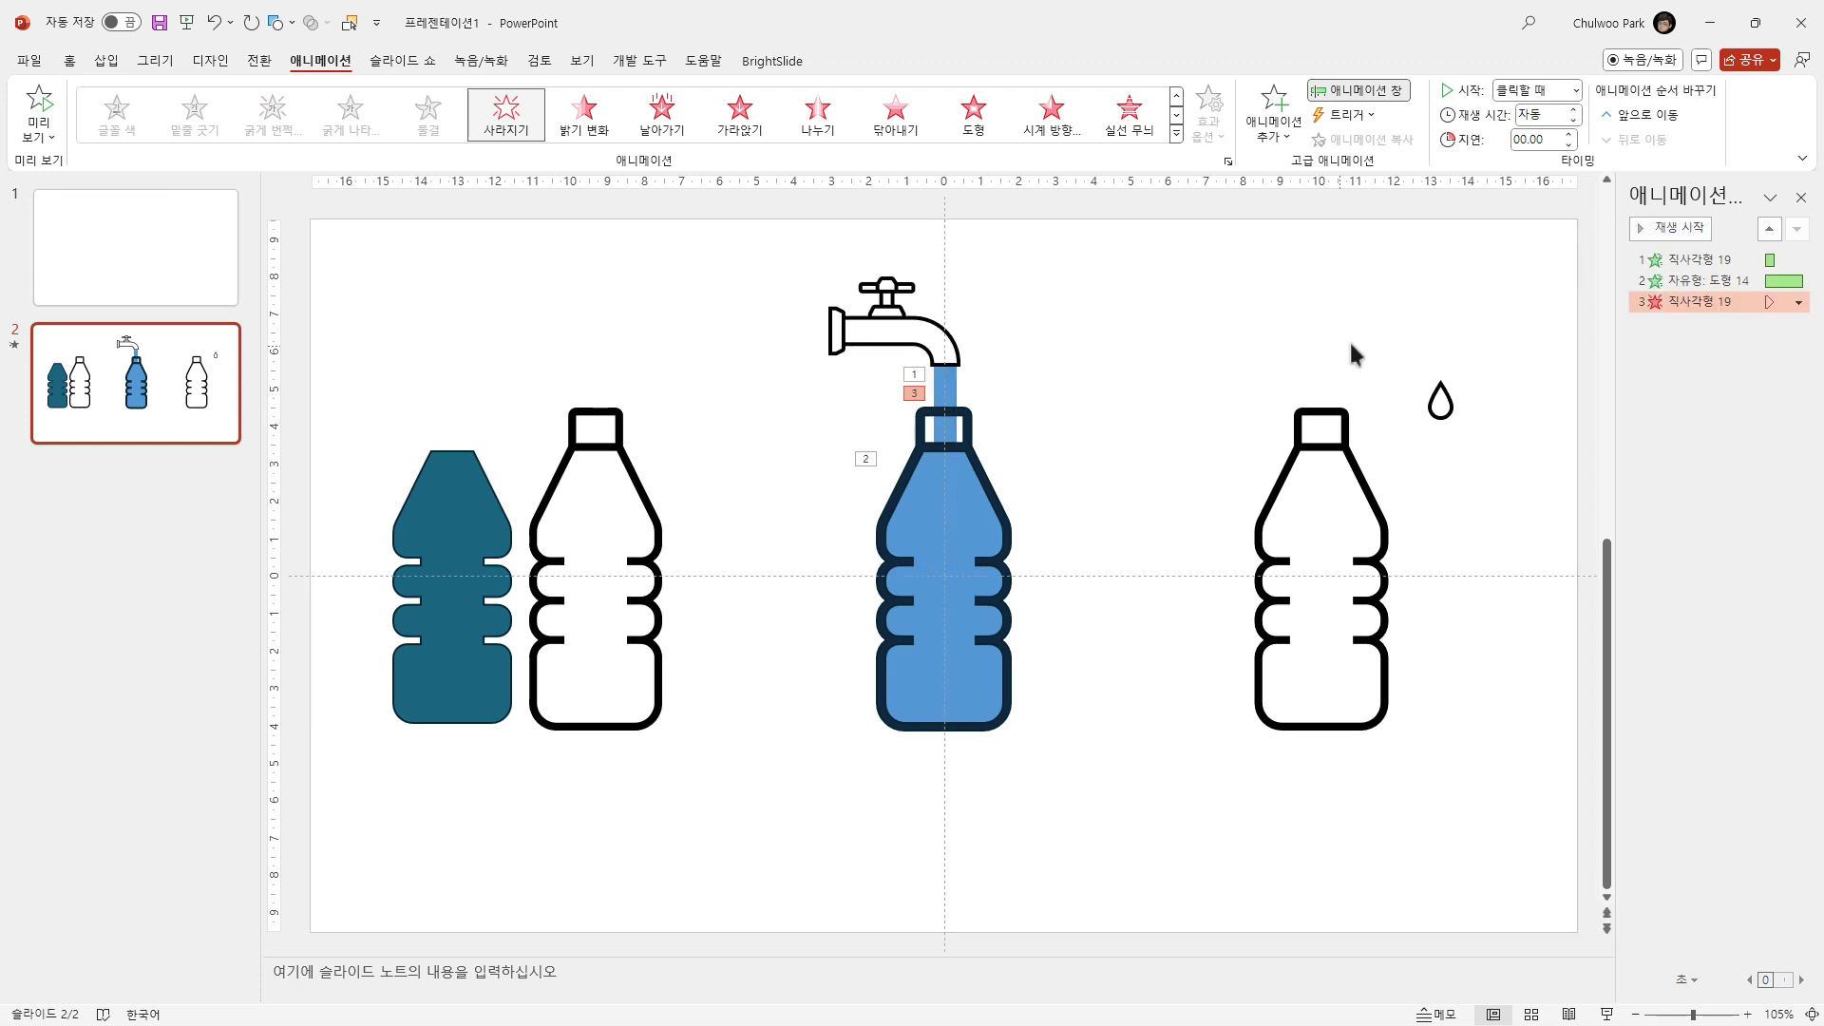
# Step: Set the blue water shape's Wipe animation to start After Previous (이전 효과 다음에)
pyautogui.click(1696, 260)
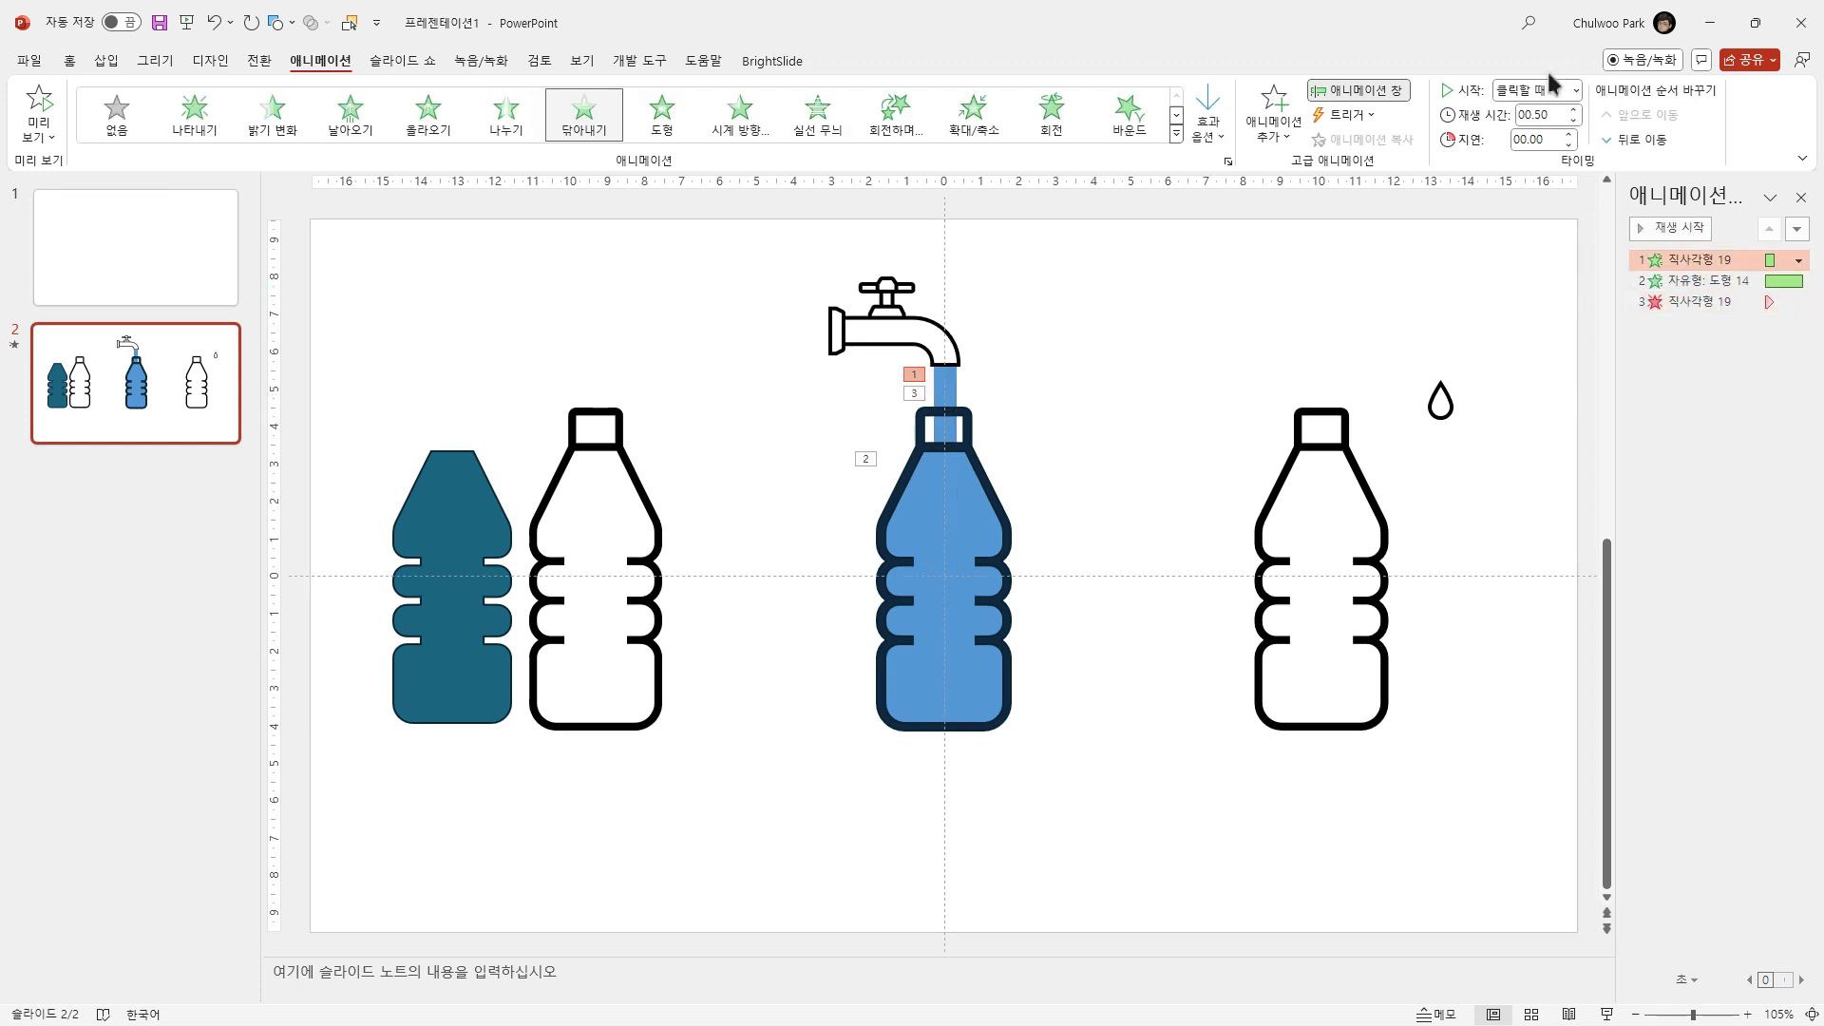
pyautogui.click(1724, 281)
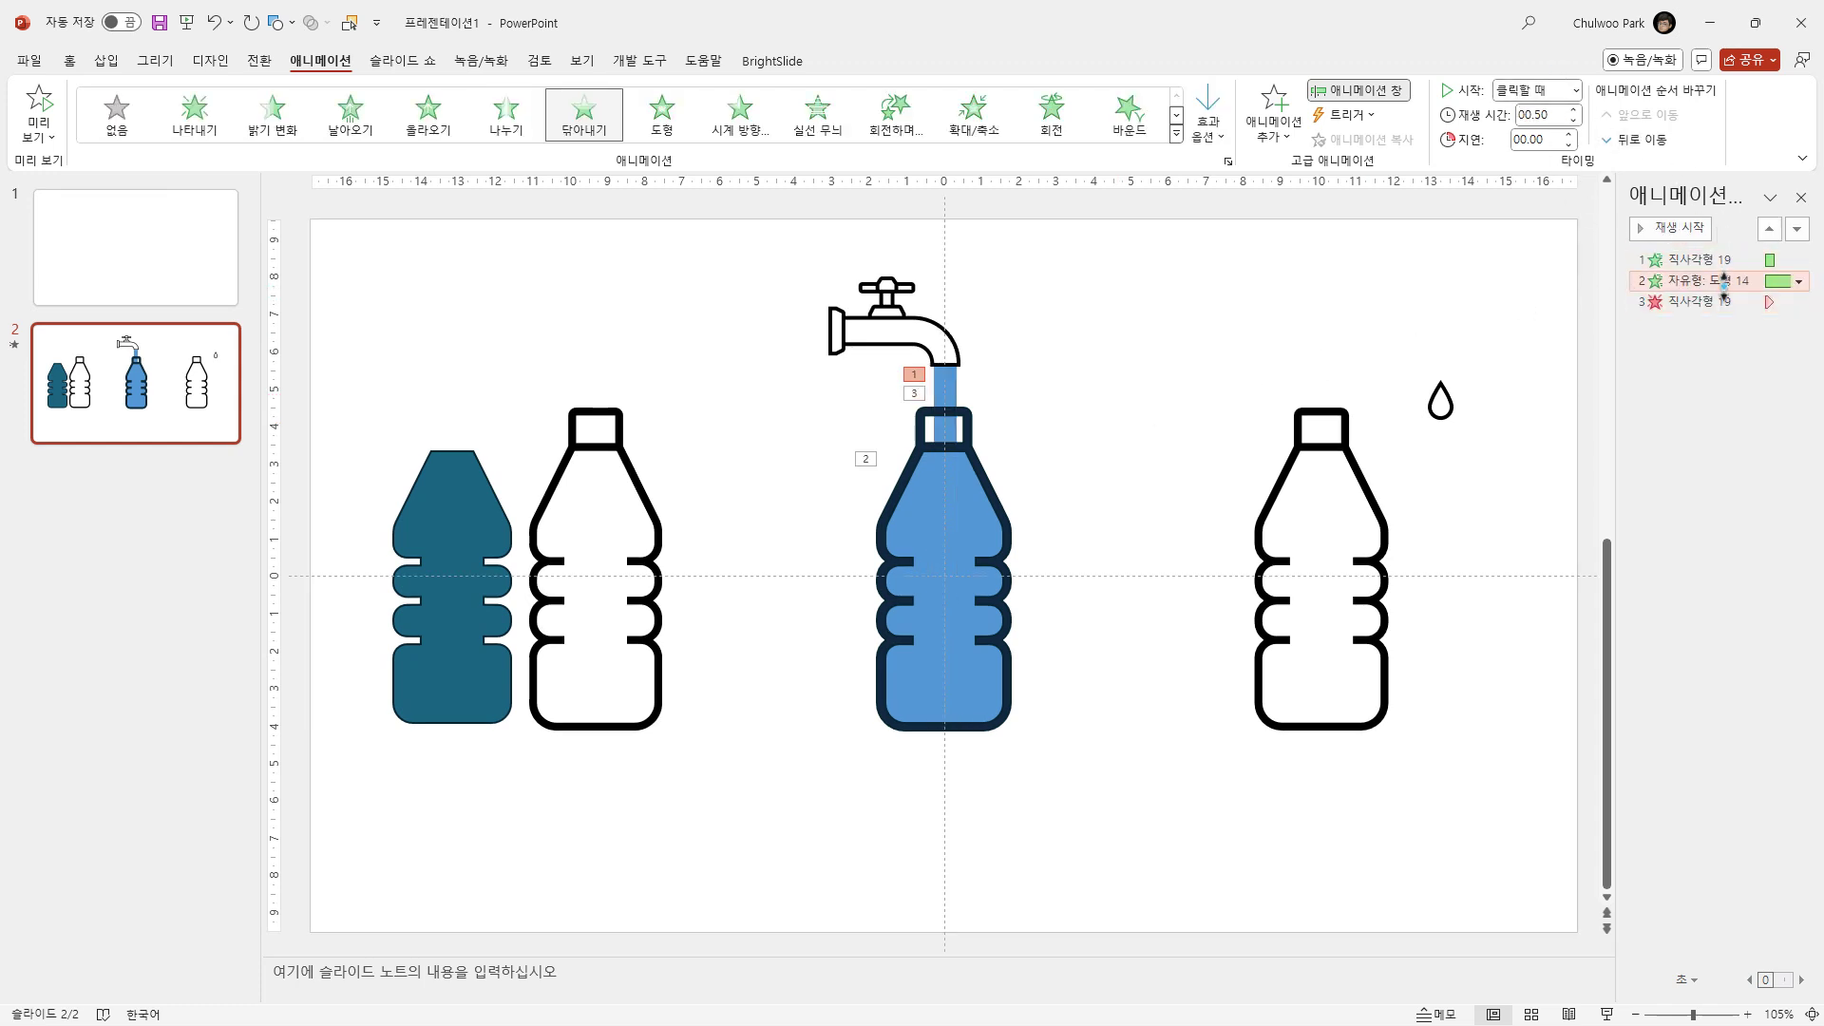
pyautogui.click(1576, 90)
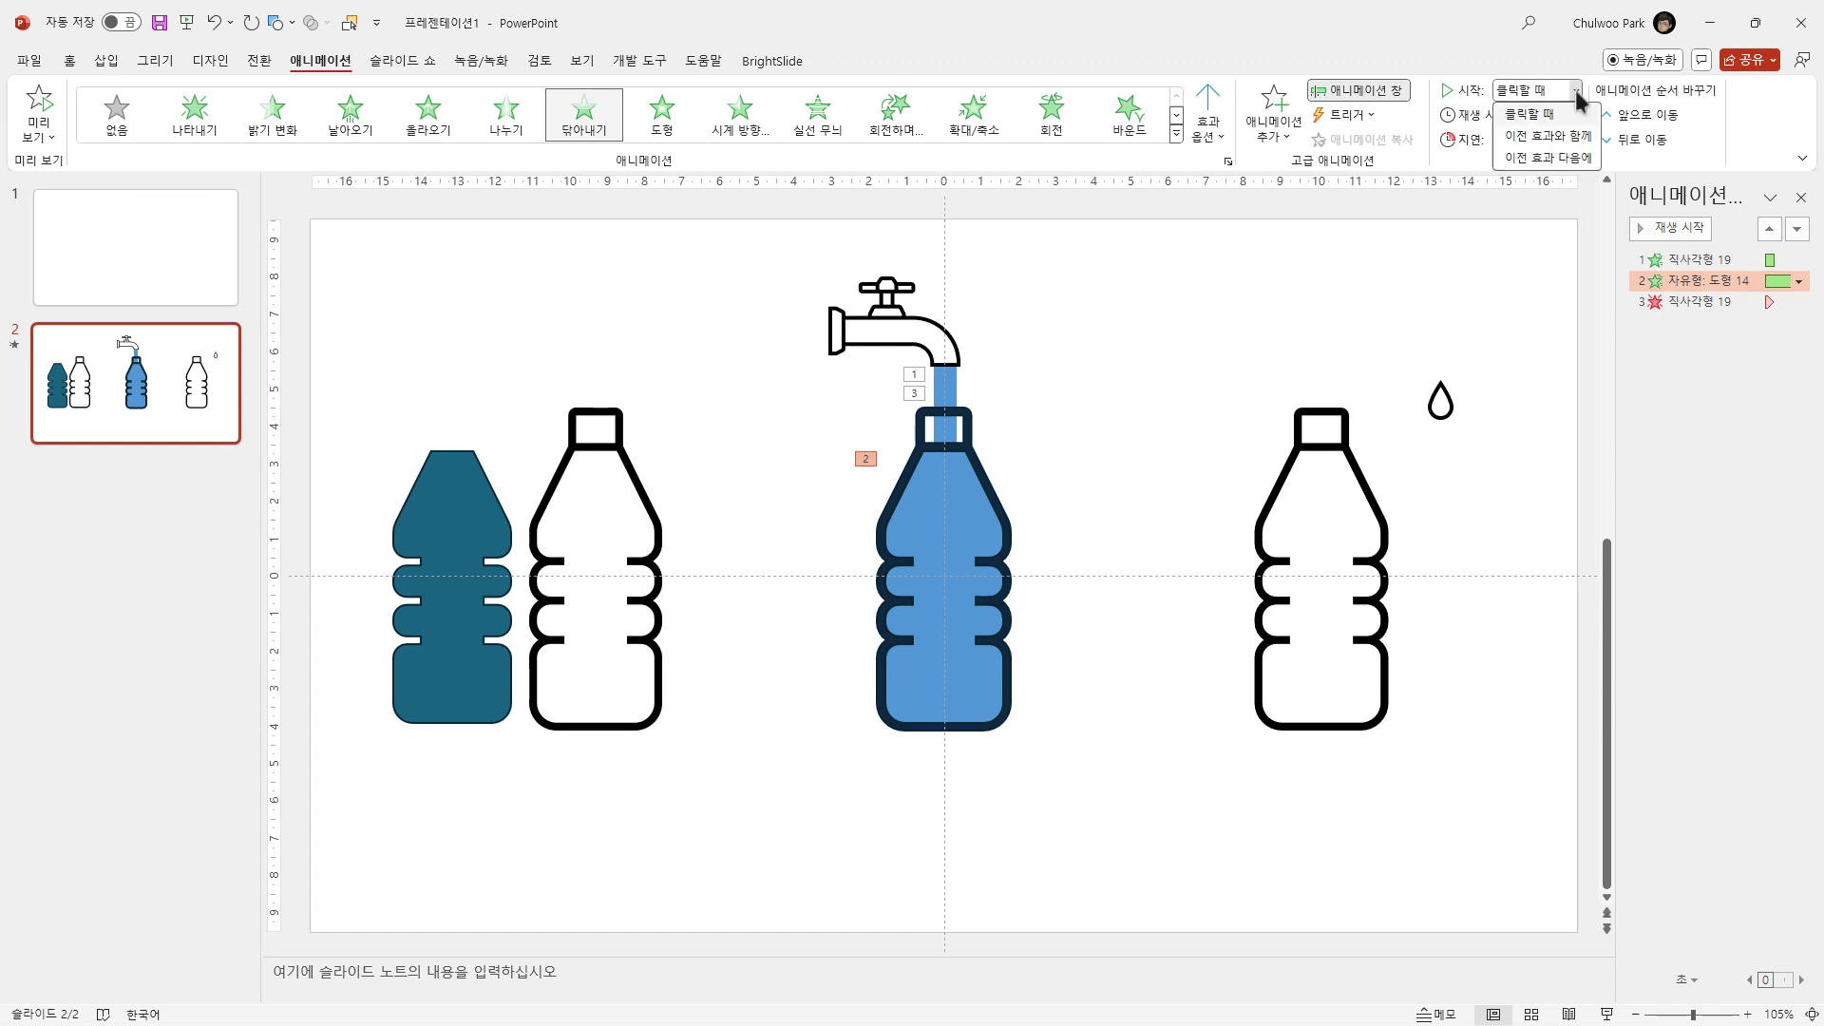
pyautogui.click(1565, 158)
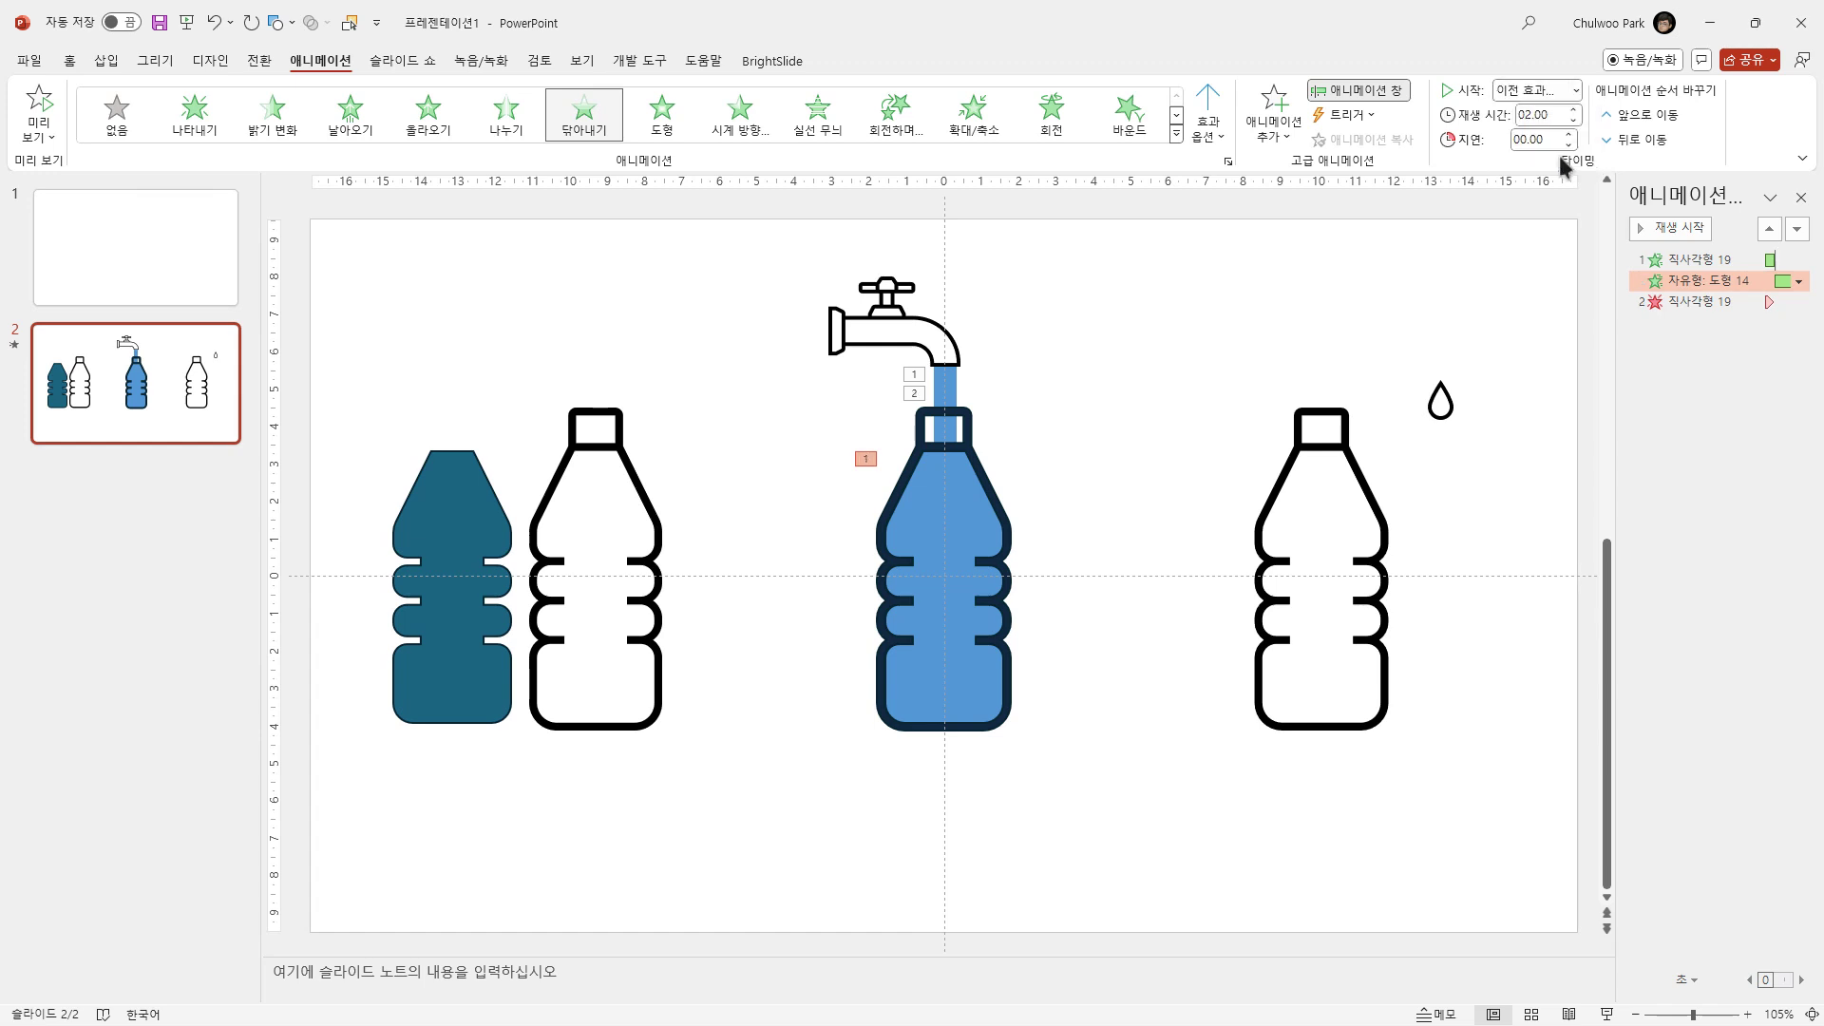
# Step: Set the stream rectangle's Disappear effect to start After Previous (이전 효과 다음에), then preview the animations and run the slide show from the current slide
pyautogui.click(1707, 302)
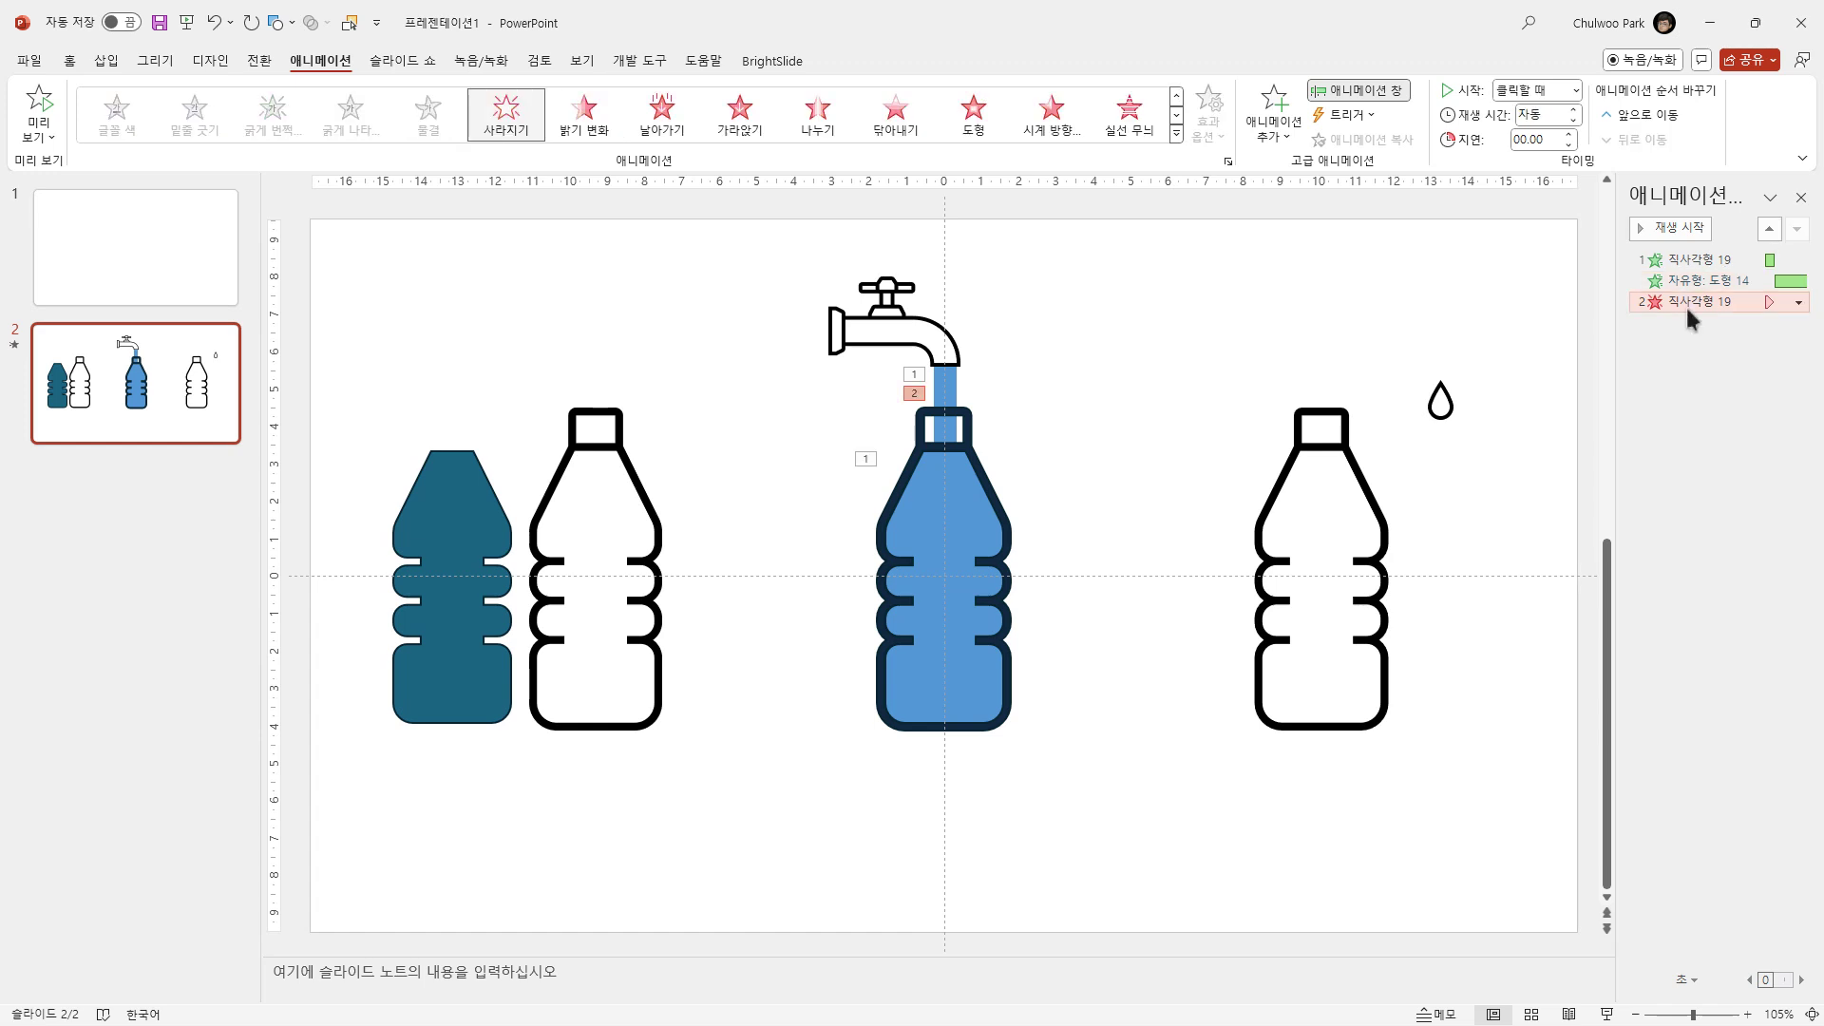
pyautogui.click(1575, 91)
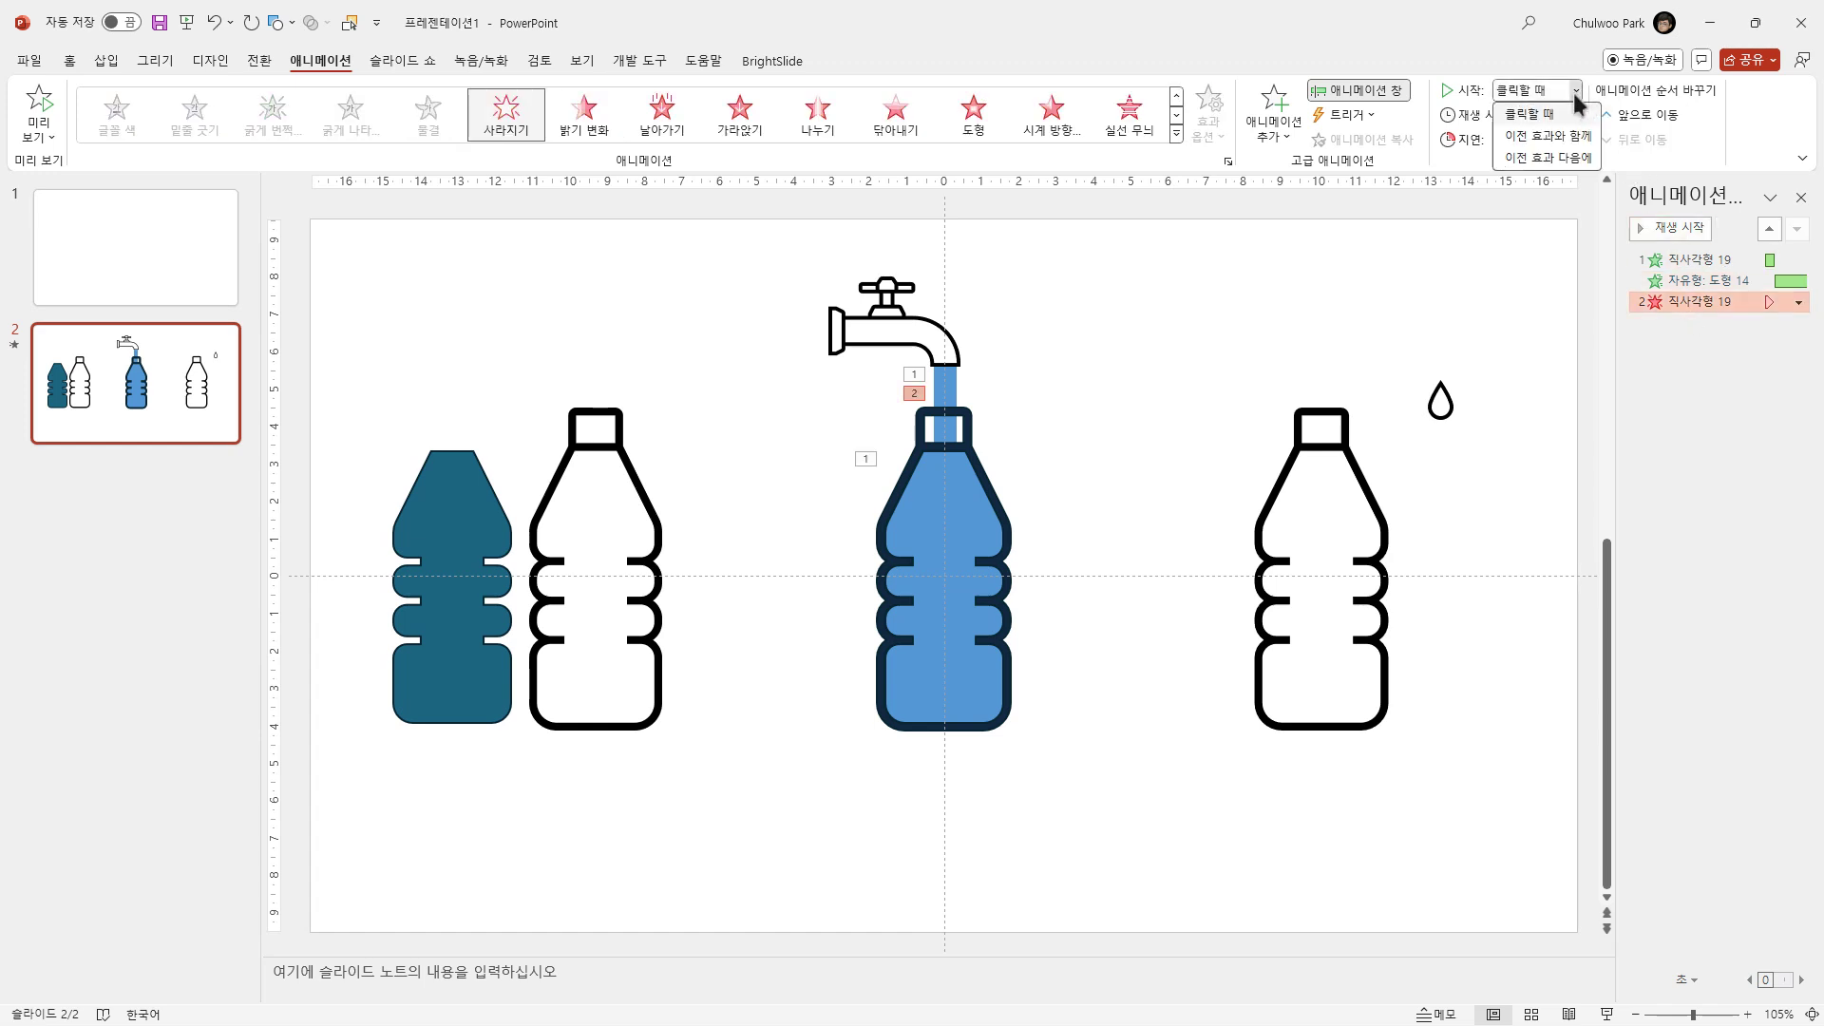
pyautogui.click(1564, 157)
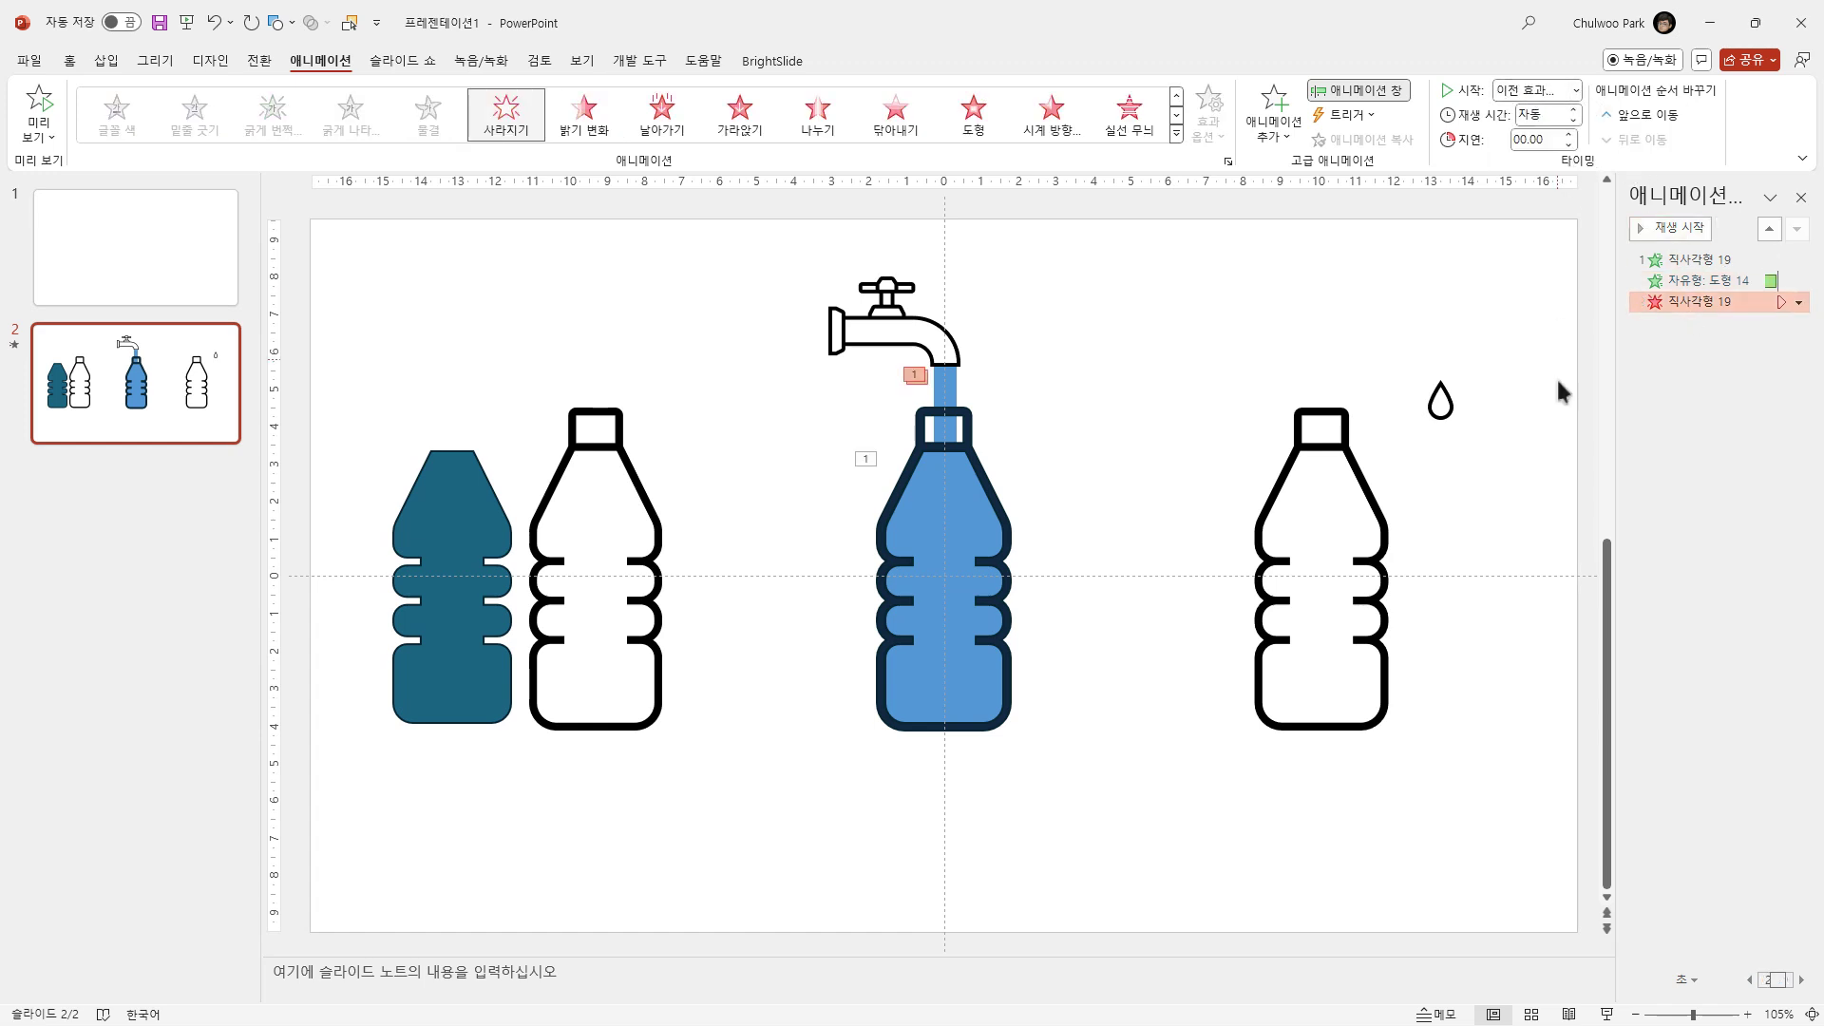
pyautogui.click(43, 112)
pyautogui.click(1605, 1014)
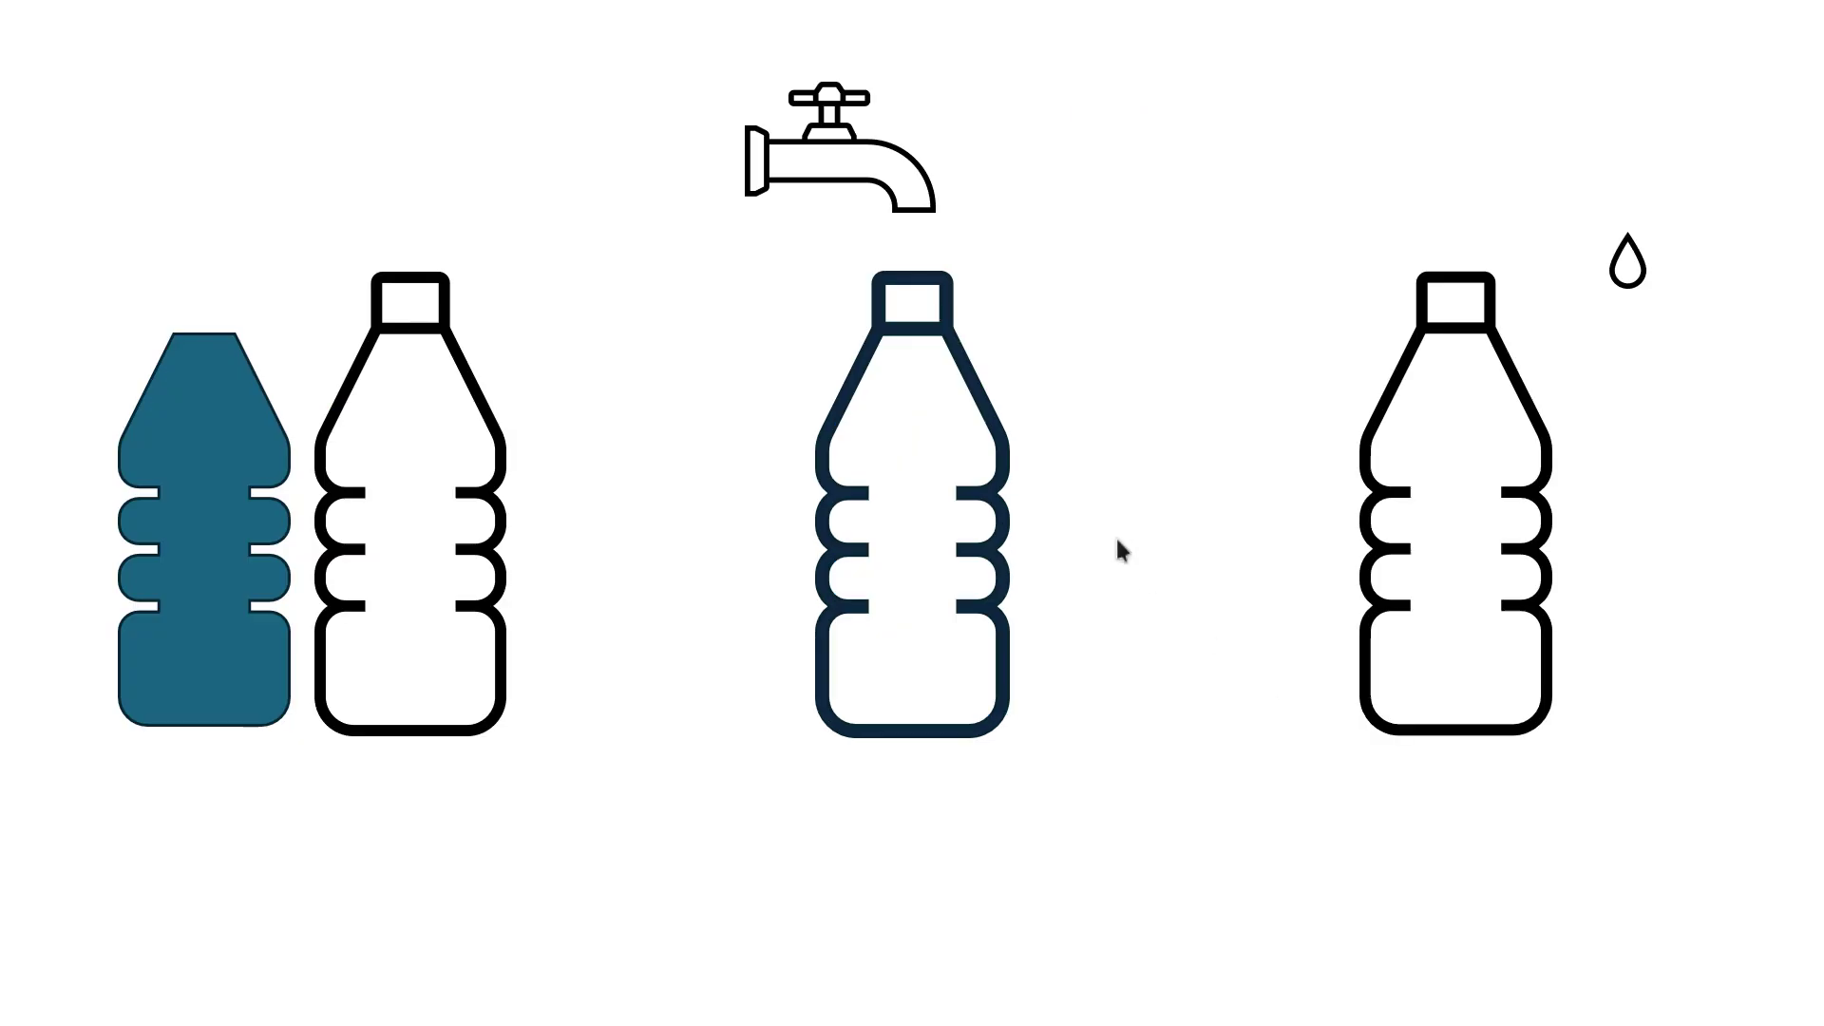